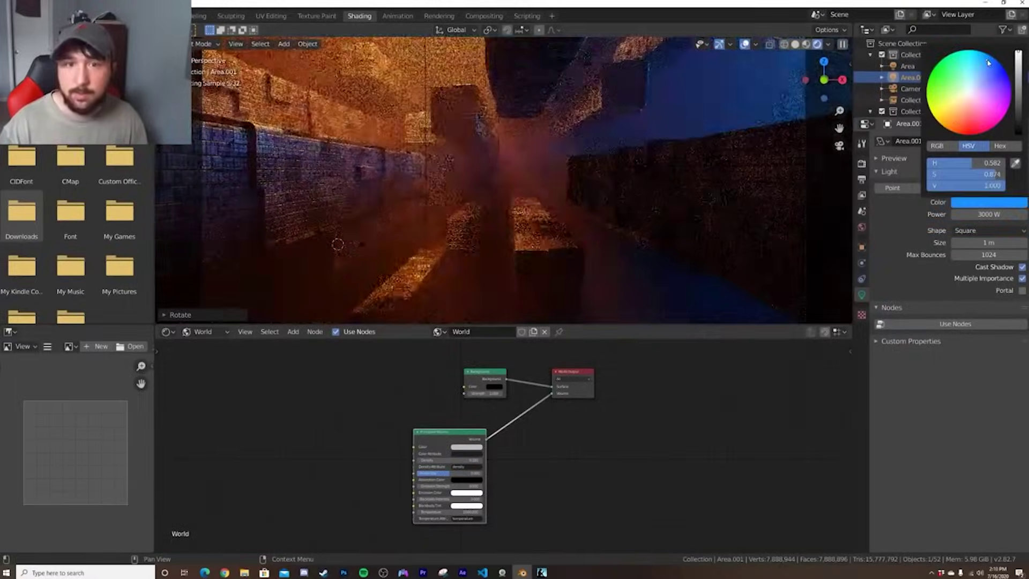
left_click(1002, 88)
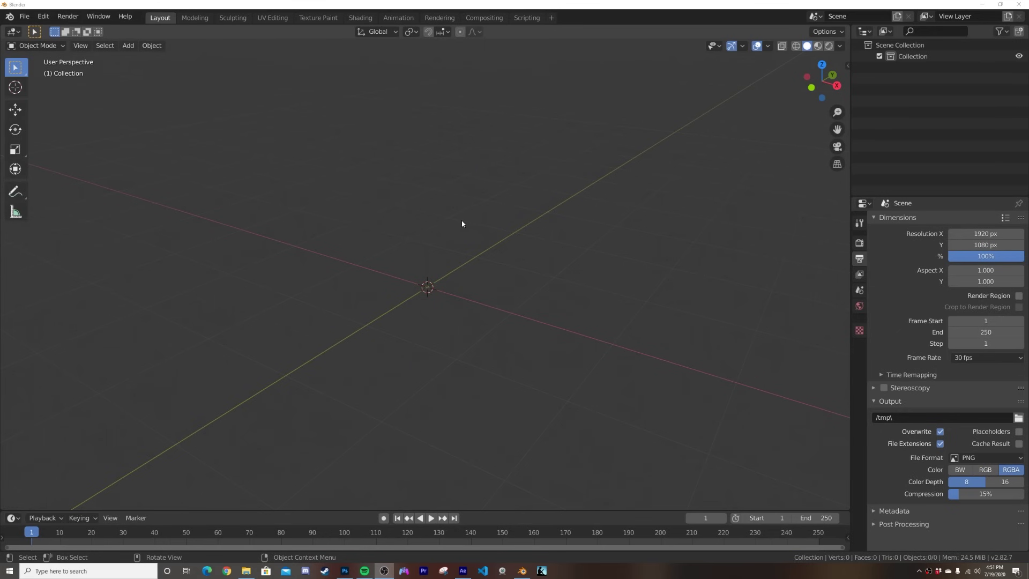
Add a mesh plane at the origin and scale it up by 10.
mouse_move(462, 224)
middle_mouse_down()
mouse_move(484, 266)
mouse_move(479, 219)
middle_mouse_up()
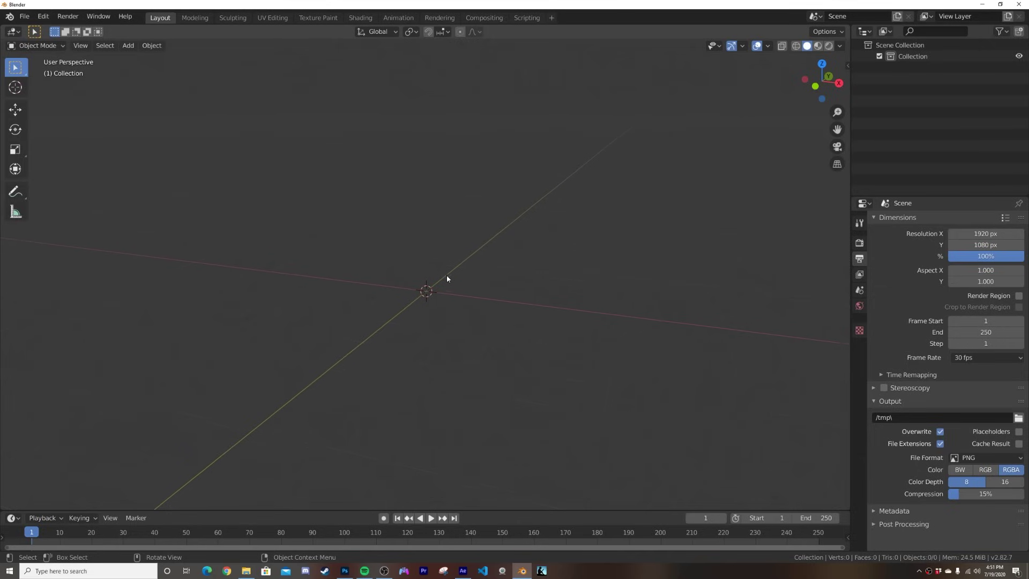
key("shift+a")
mouse_move(448, 277)
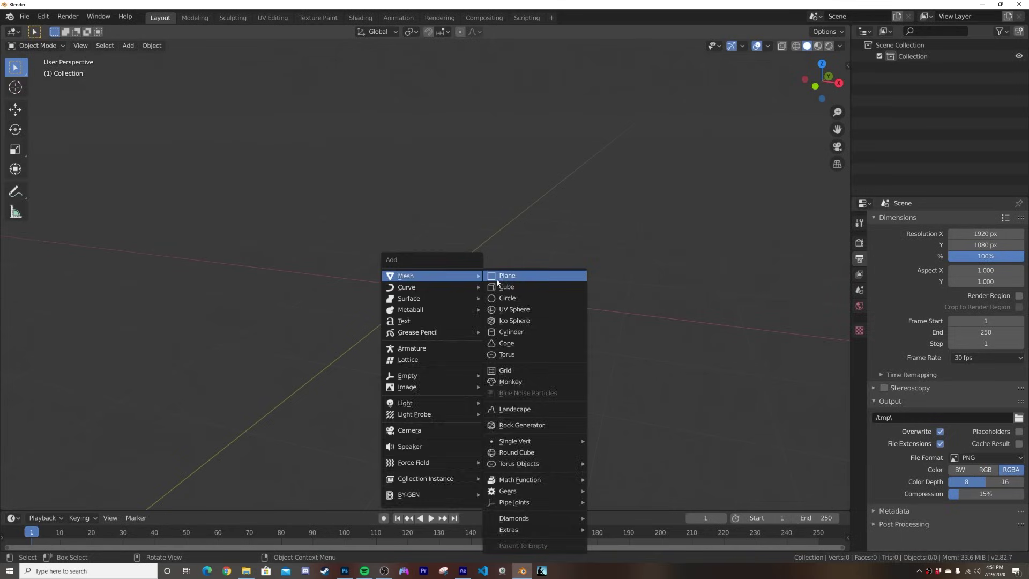
left_click(496, 277)
type("s")
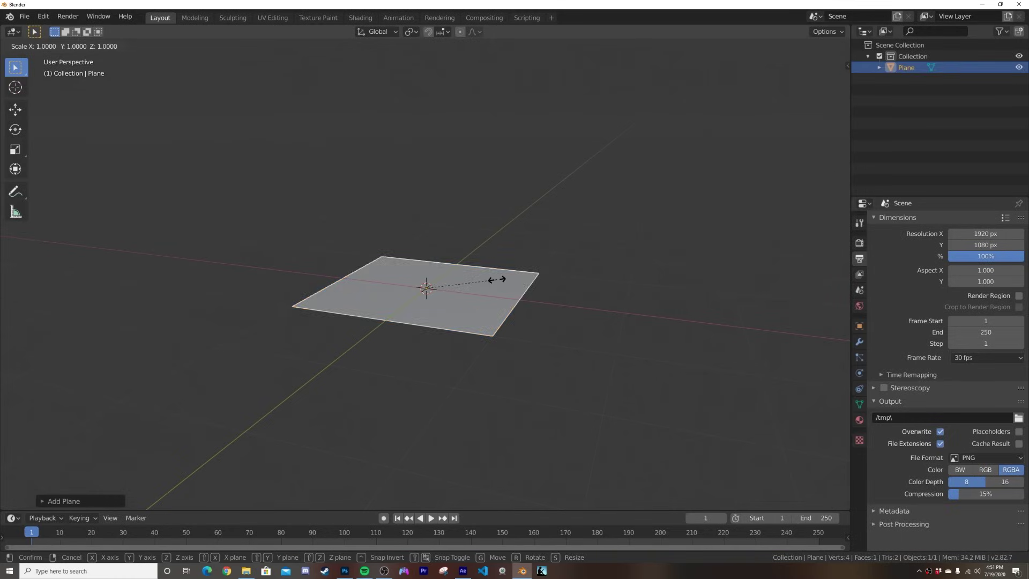
type("10")
key("Return")
scroll(497, 283, "down", 3)
Subdivide the plane's mesh with 100 cuts and return to Object Mode.
key("Tab")
right_click(496, 280)
left_click(495, 280)
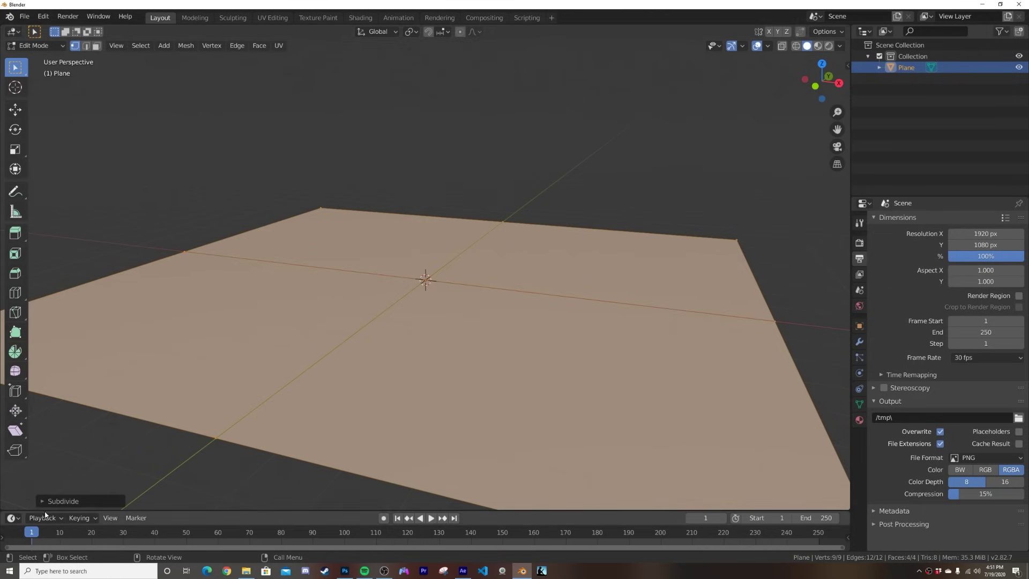
left_click(62, 501)
left_click(153, 424)
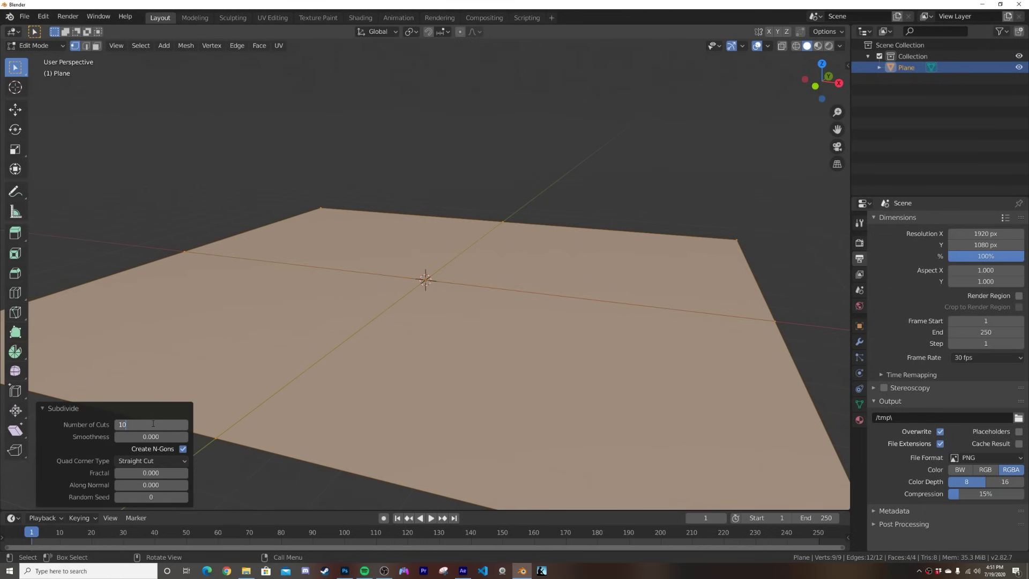
type("100")
key("Return")
key("Tab")
Lower the plane about 0.47 m along the Z axis.
middle_click_drag(340, 375, 447, 317)
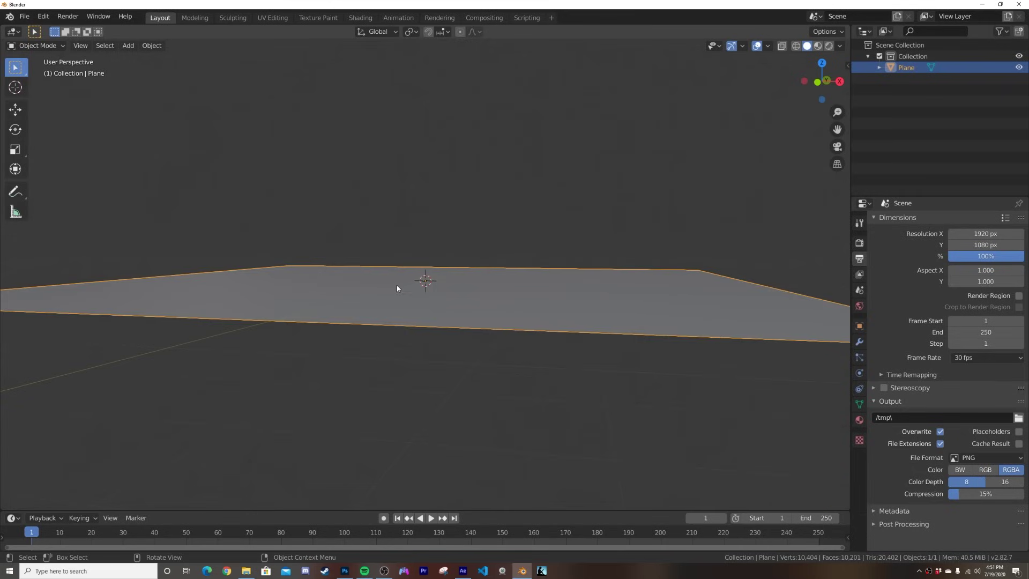
left_click(21, 111)
middle_click_drag(300, 225, 349, 220)
left_click_drag(427, 240, 432, 258)
Add a Displace modifier to the plane and apply the plane's scale.
left_click(859, 341)
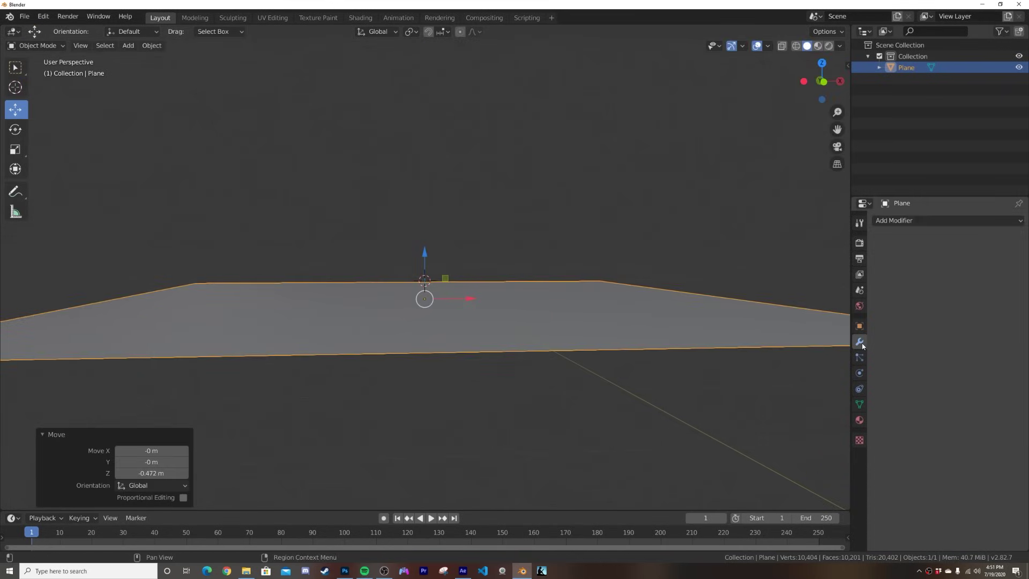
left_click(918, 220)
left_click(884, 281)
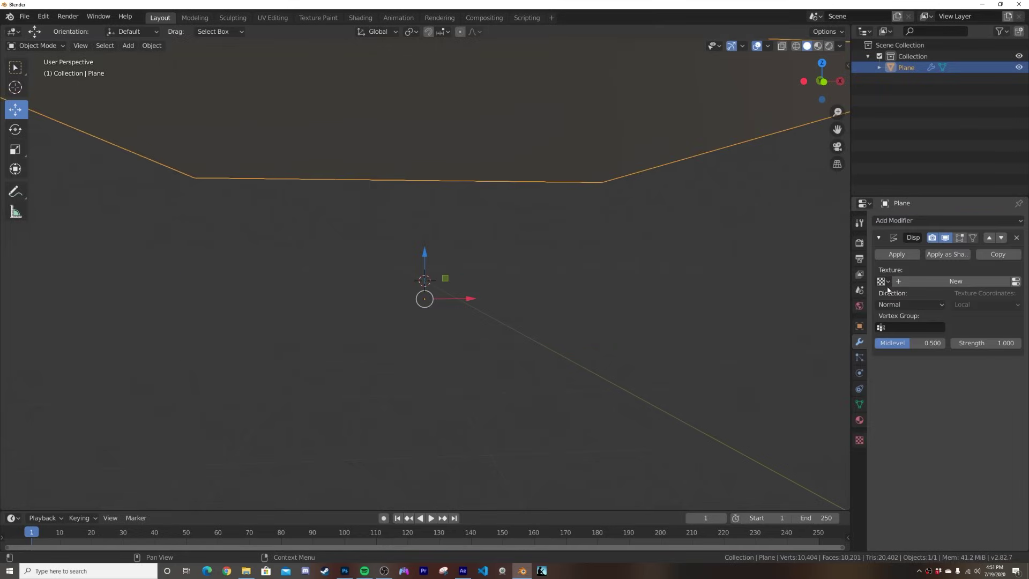
middle_click_drag(482, 296, 543, 315)
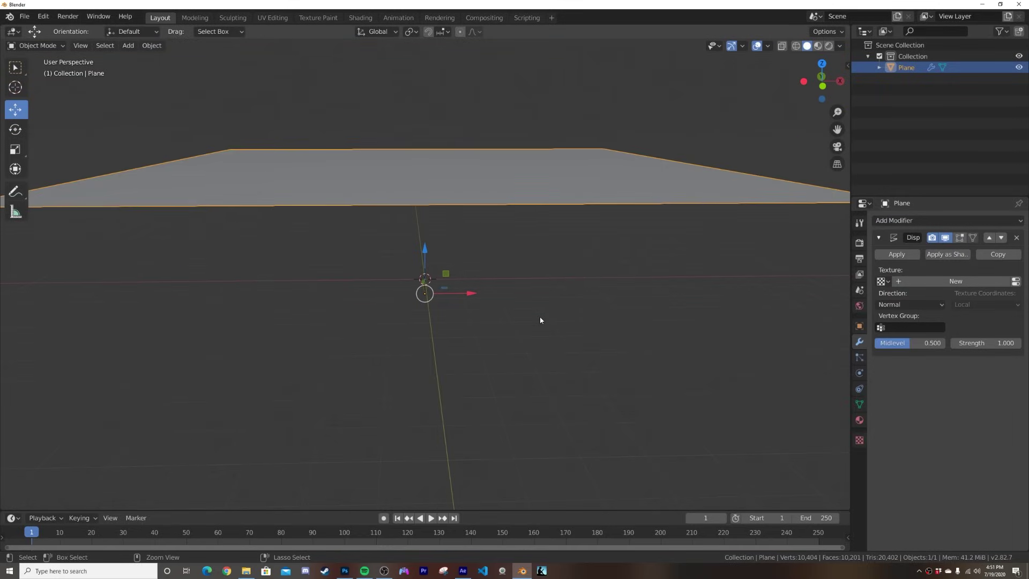
key("ctrl+a")
left_click(486, 339)
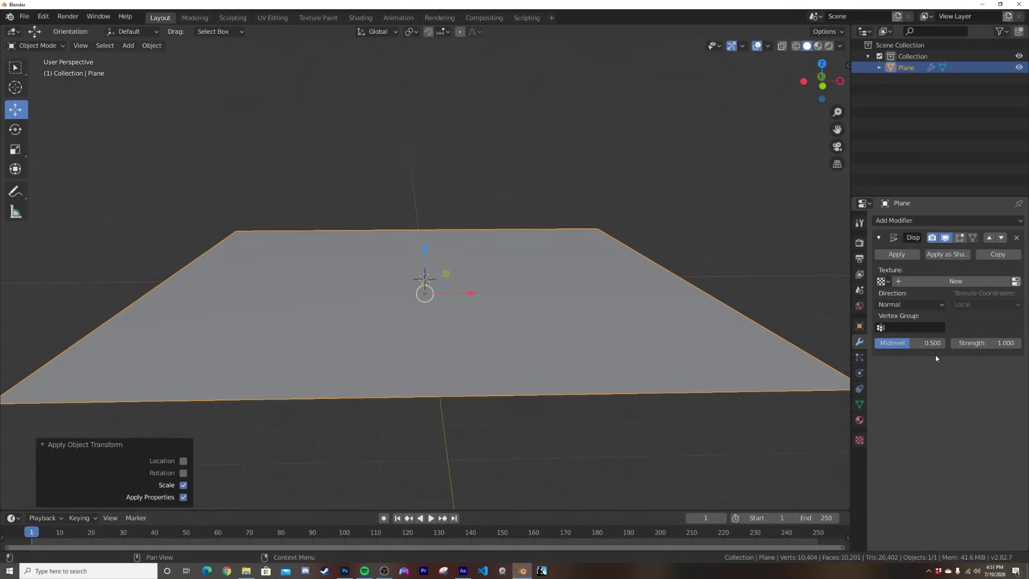
Give the Displace modifier a new Distorted Noise texture with a size of 3.
left_click(958, 283)
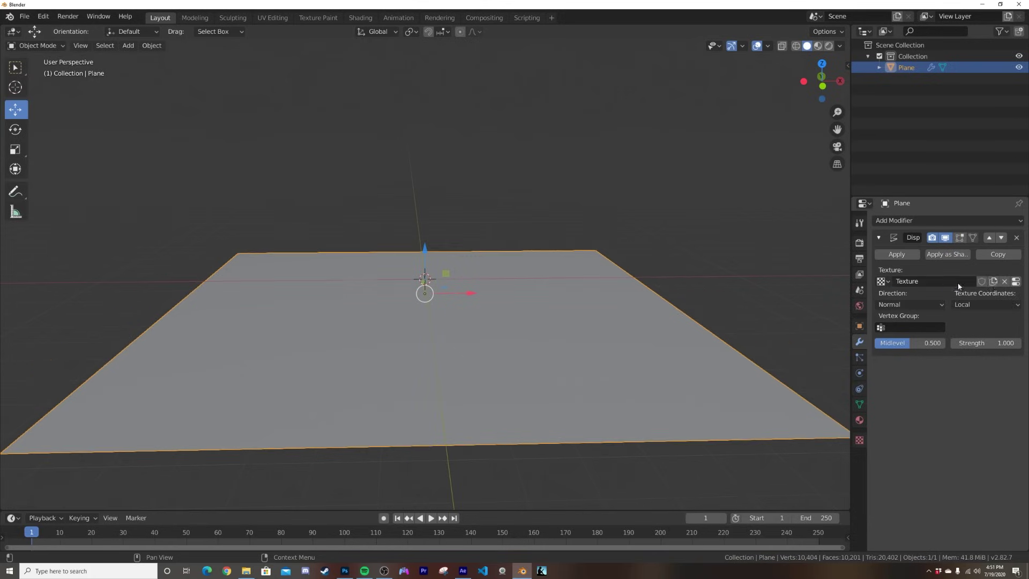
left_click(1016, 281)
left_click(964, 253)
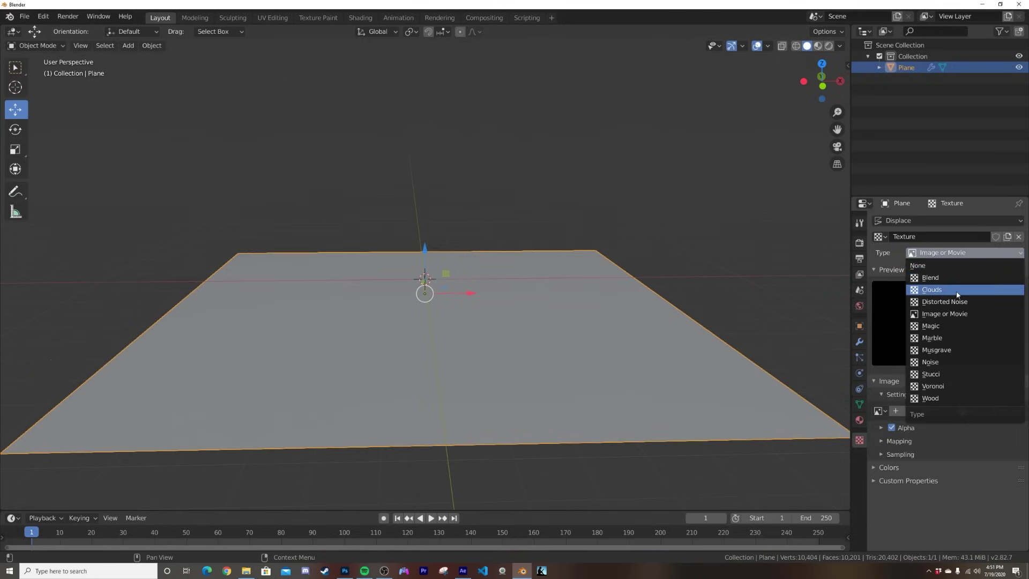
left_click(956, 302)
left_click_drag(983, 444, 1026, 444)
left_click(978, 444)
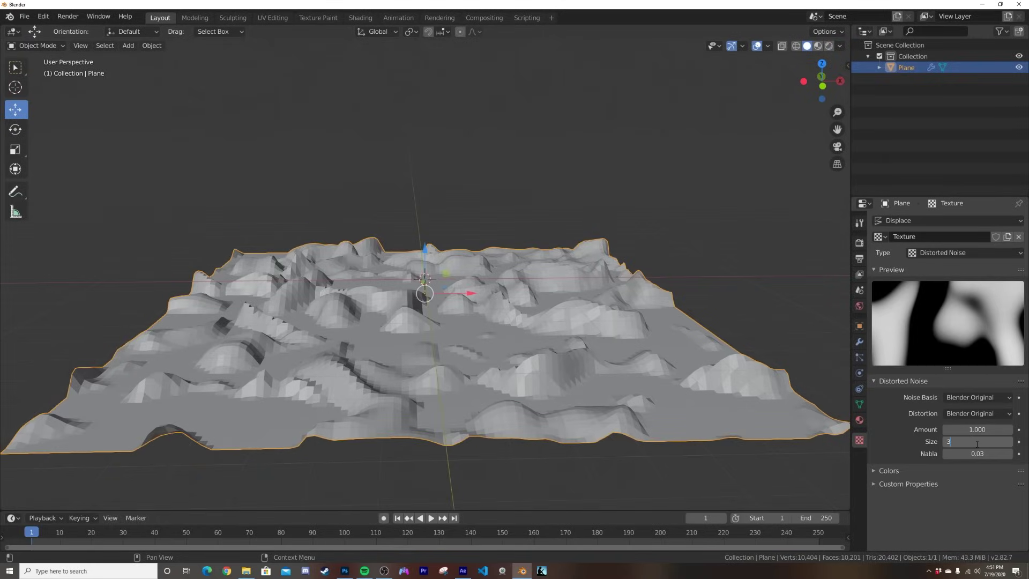
type("3")
key("Return")
left_click(977, 444)
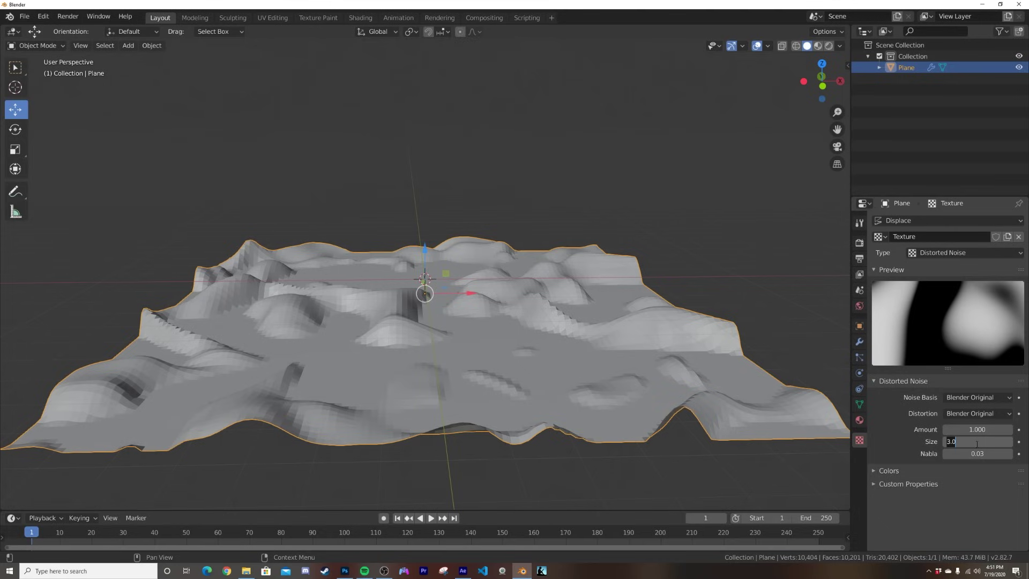
Reduce the displacement texture's contrast to about 0.389 for softer hills.
left_click(889, 471)
scroll(894, 474, "down", 2)
mouse_move(973, 503)
left_mouse_down()
mouse_move(984, 503)
mouse_move(961, 503)
left_mouse_up()
middle_click_drag(369, 377, 397, 372)
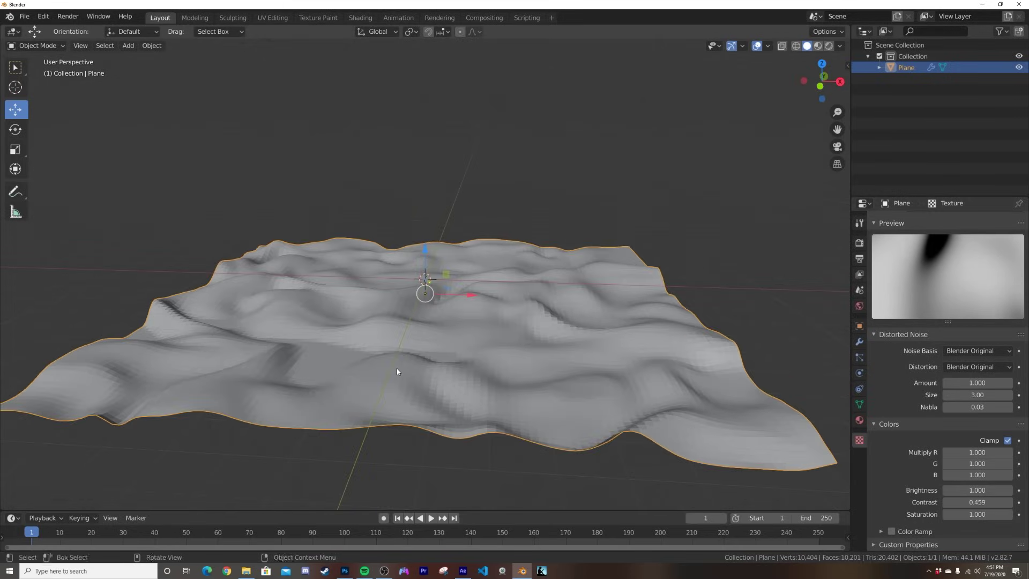
mouse_move(975, 503)
left_mouse_down()
mouse_move(946, 503)
mouse_move(1013, 502)
mouse_move(985, 502)
left_mouse_up()
scroll(722, 412, "up", 4)
middle_click_drag(391, 348, 844, 441)
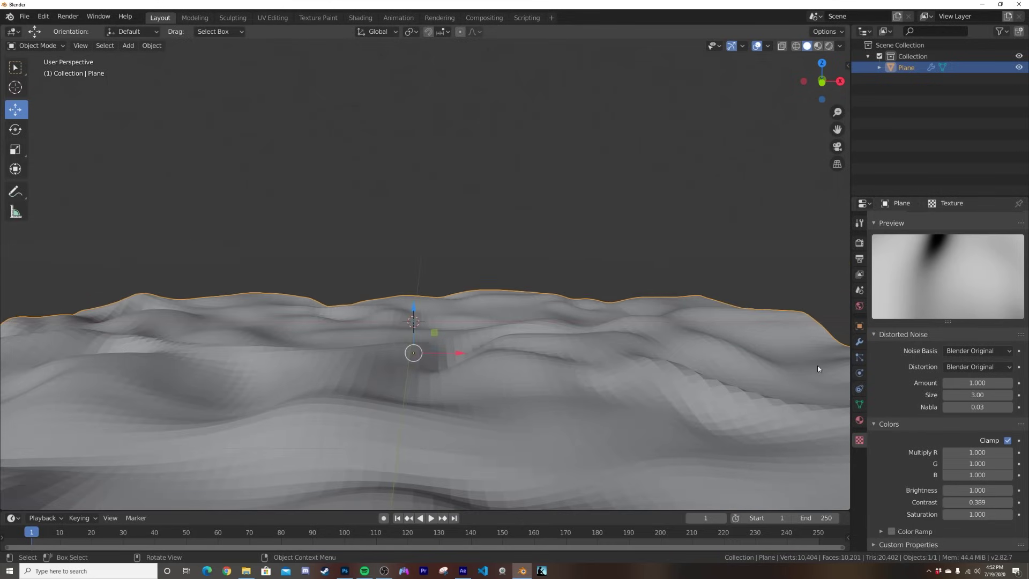
Add a Subdivision Surface modifier, place it above the Displace modifier and set its viewport level to 2.
left_click(859, 342)
left_click(912, 221)
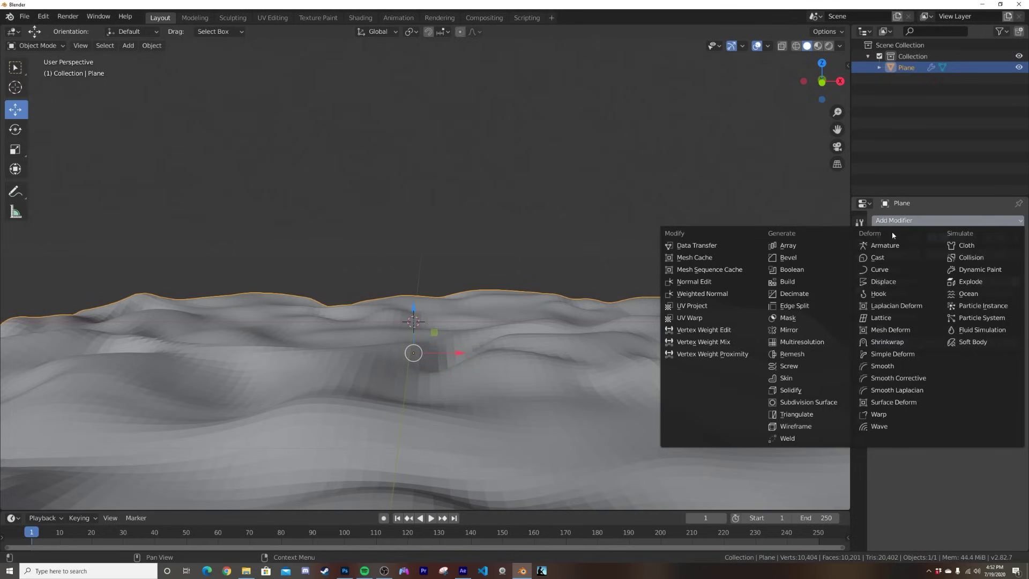
left_click(807, 402)
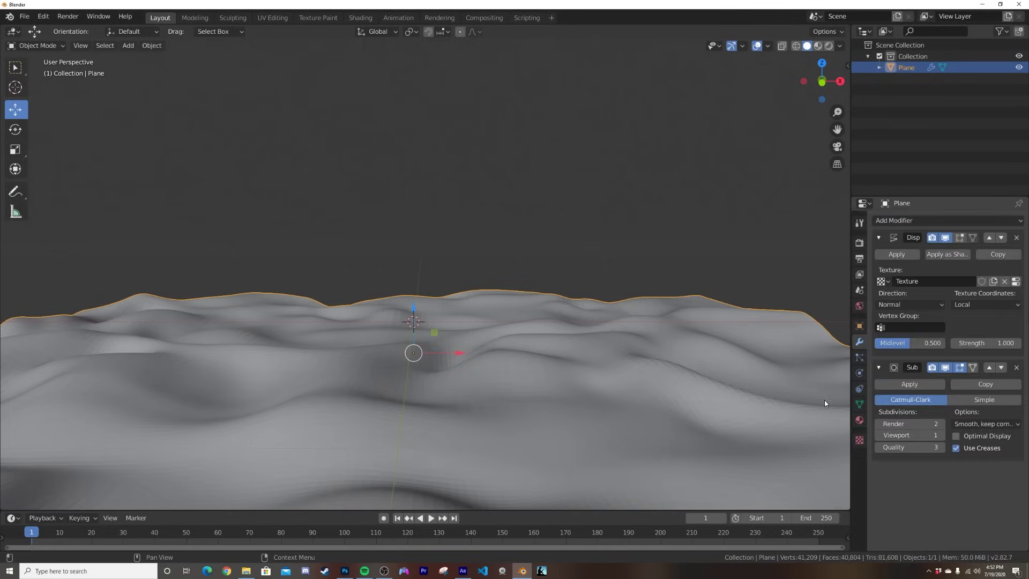
left_click(990, 369)
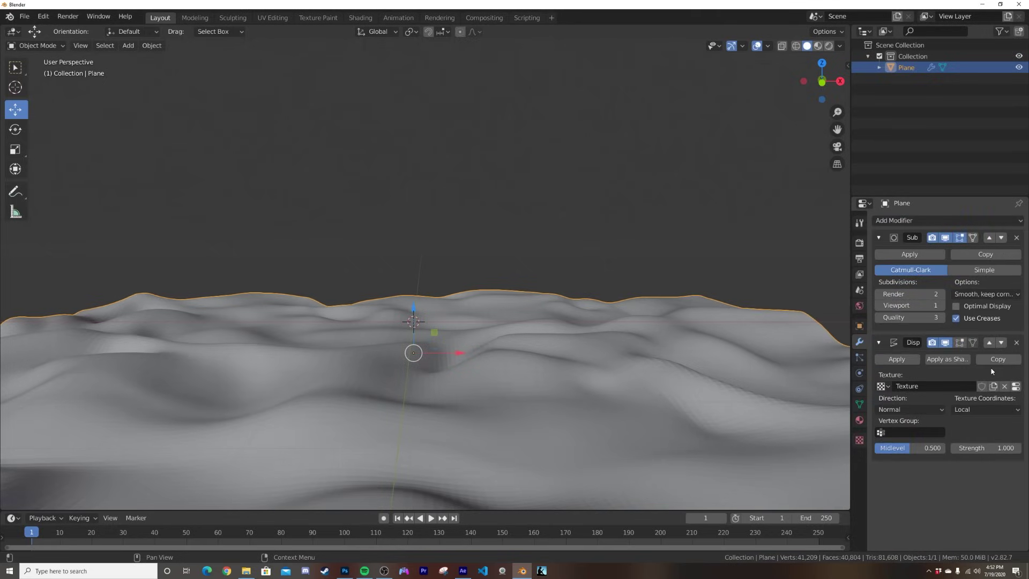
left_click(942, 306)
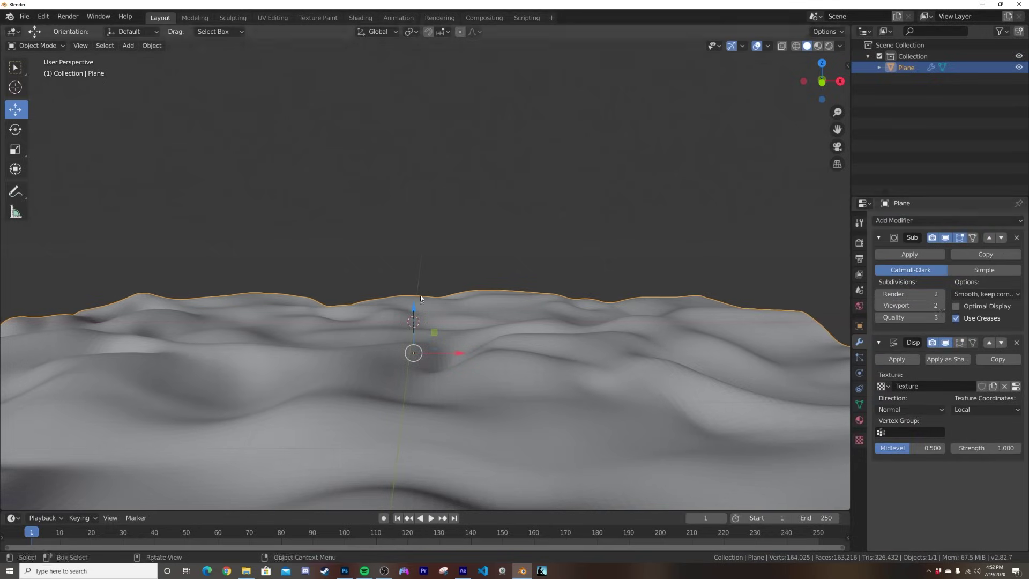
Shade the plane smooth and set the Displace modifier's strength to about 0.55.
middle_click_drag(422, 295, 421, 346)
right_click(421, 347)
left_click(420, 347)
middle_click_drag(559, 425, 540, 354)
left_click_drag(987, 448, 952, 447)
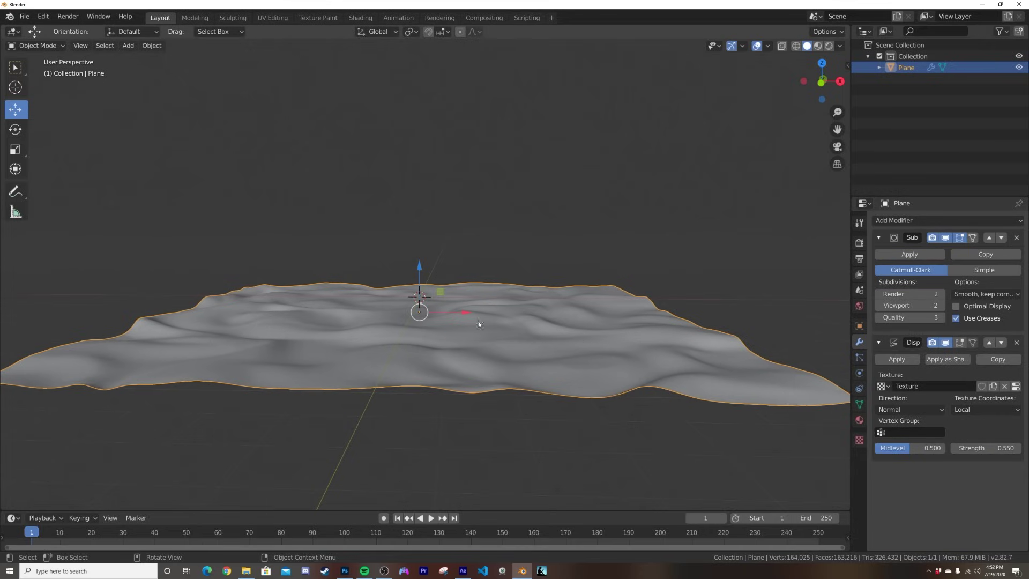
Duplicate the terrain plane in place and raise the copy about 1.12 m along Z.
scroll(468, 333, "up", 4)
scroll(468, 332, "down", 3)
middle_click_drag(469, 336, 469, 332)
left_click_drag(415, 282, 420, 249)
key("shift+d")
right_click(506, 279)
mouse_move(523, 350)
middle_mouse_down()
mouse_move(523, 333)
mouse_move(526, 347)
middle_mouse_up()
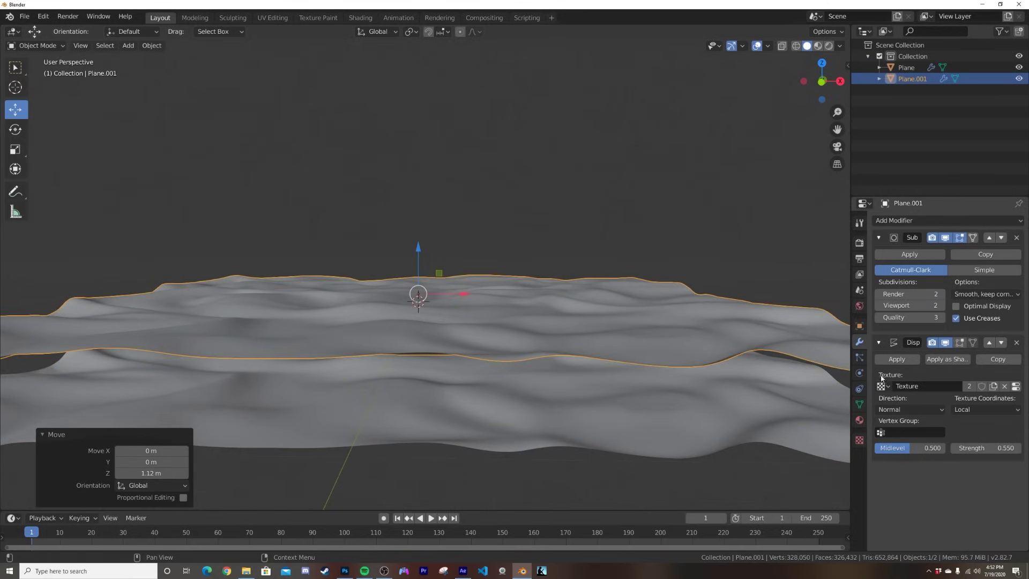
Flip the duplicated plane upside down by setting its Y rotation to 180°.
left_click(859, 326)
left_click_drag(958, 315, 890, 302)
key("ctrl+z")
left_click(978, 301)
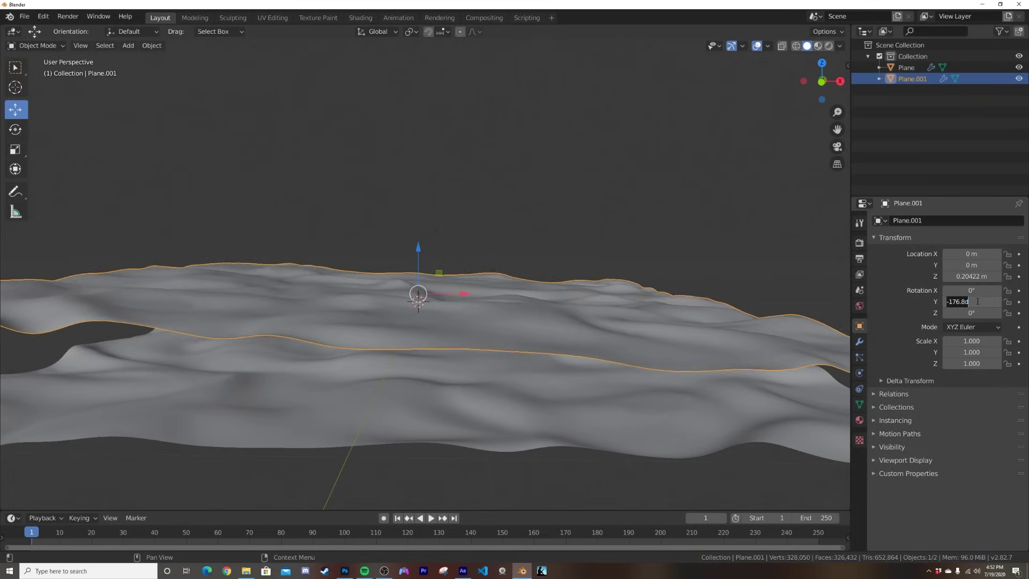
key("Return")
Add a camera from the front view and lower it about 0.47 m along Z, between the two planes.
scroll(575, 298, "up", 4)
middle_click_drag(575, 311, 580, 289)
middle_click_drag(559, 363, 588, 324, "shift")
scroll(590, 314, "down", 3)
key("grave")
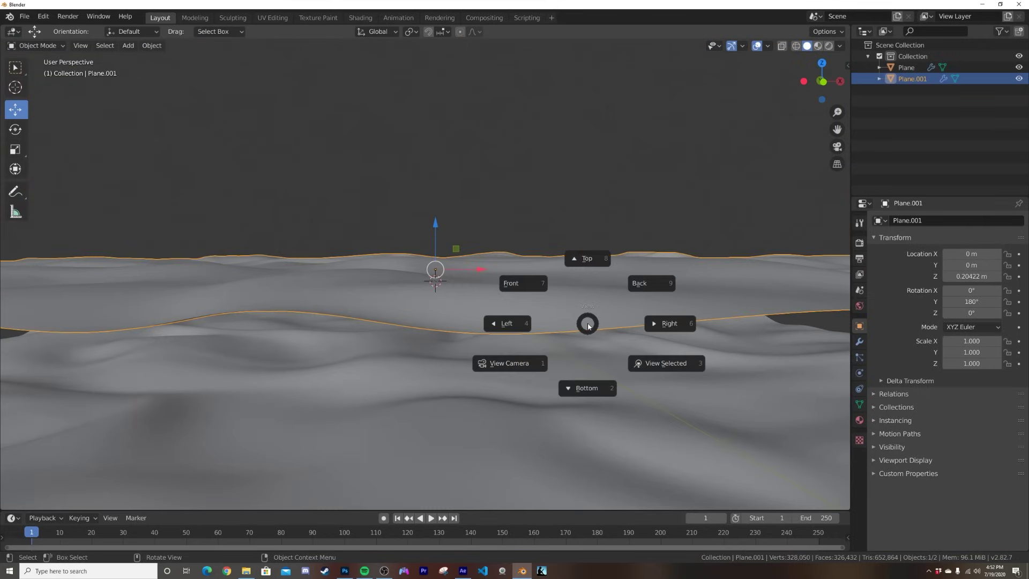
left_click(519, 289)
key("shift+a")
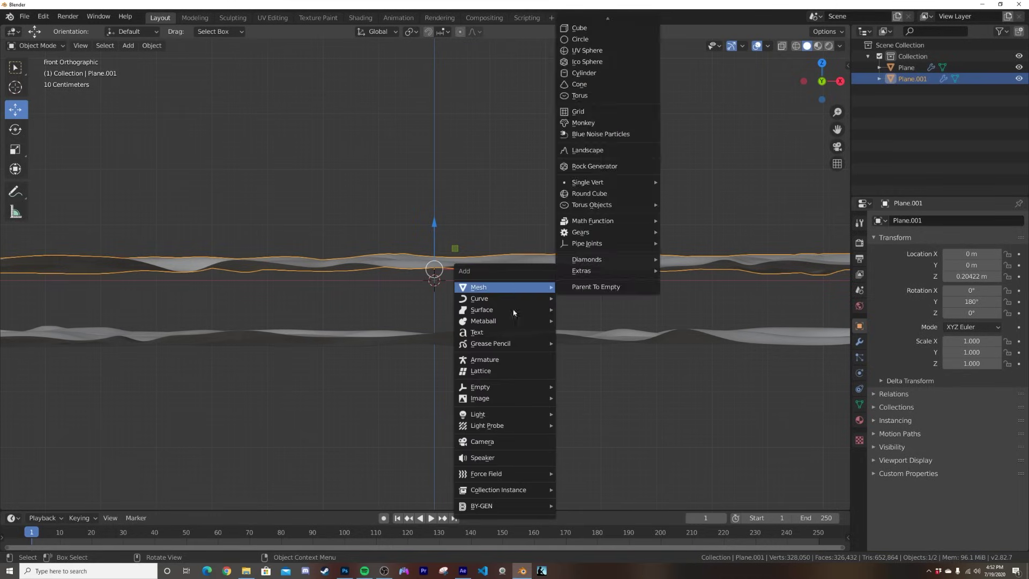
left_click(493, 443)
middle_click_drag(494, 444, 487, 301)
key("g")
key("z")
left_click(431, 246)
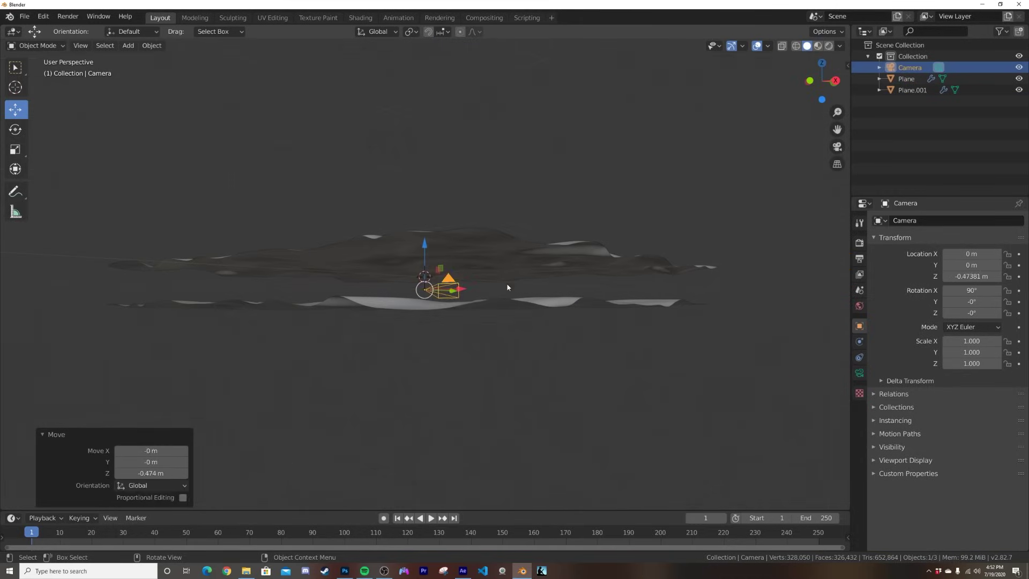
Move the camera about -9.33 m along Y to the edge of the planes.
middle_click_drag(431, 245, 445, 236)
key("g")
key("y")
left_click(174, 311)
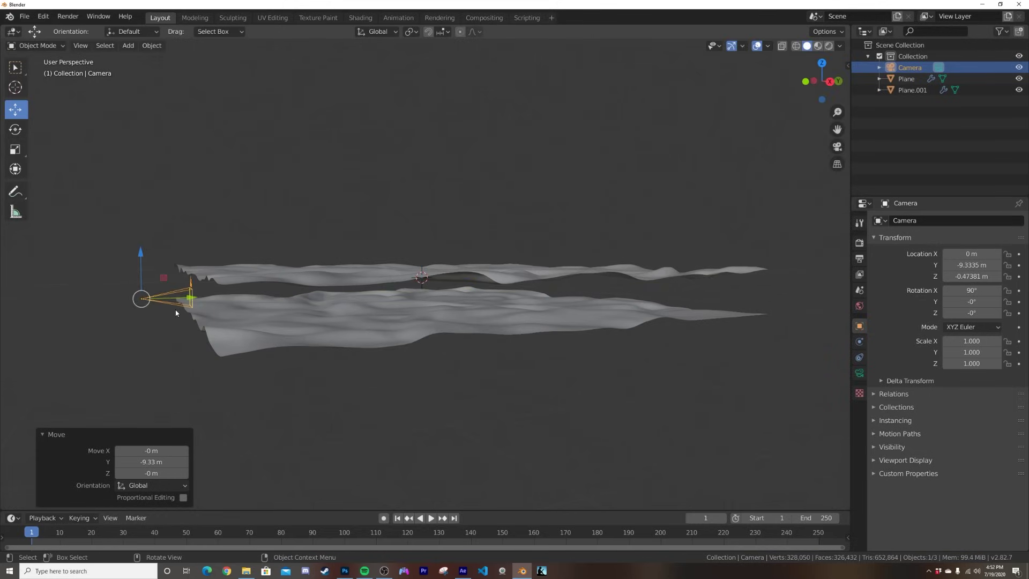
Look through the camera, roll it about -30.8° and set its focal length to about 24.8 mm.
key("KP_0")
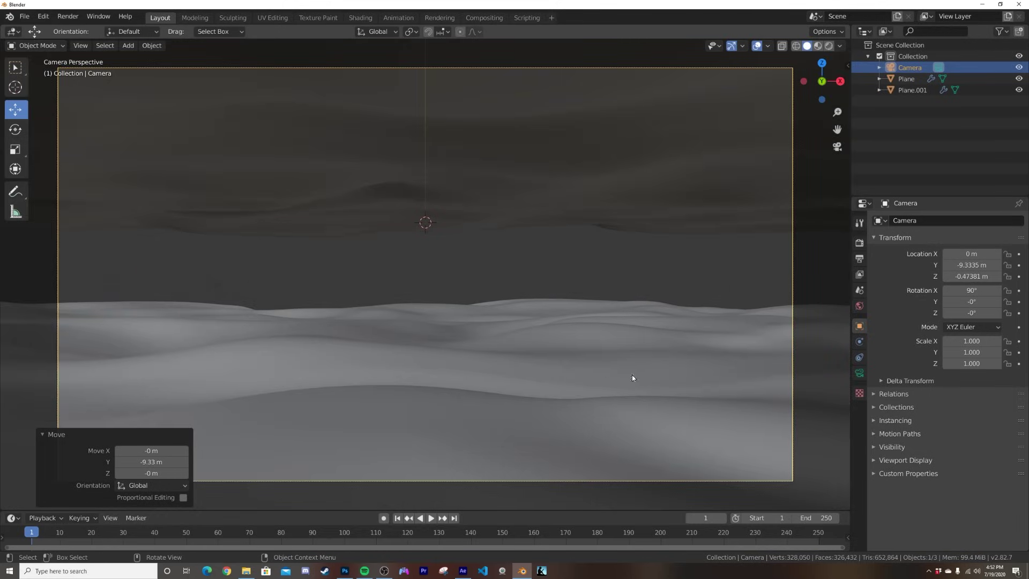
key("r")
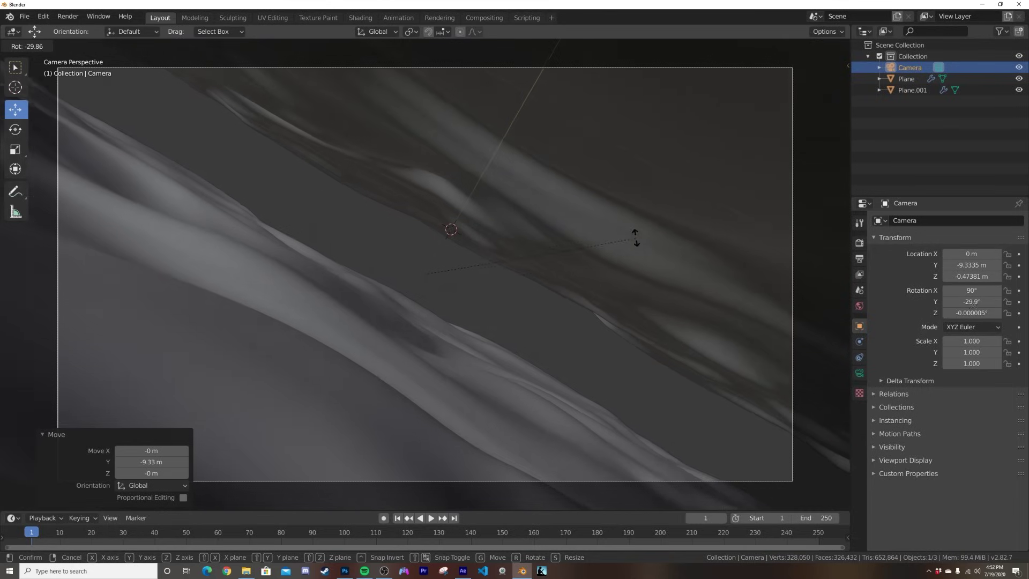
left_click(636, 238)
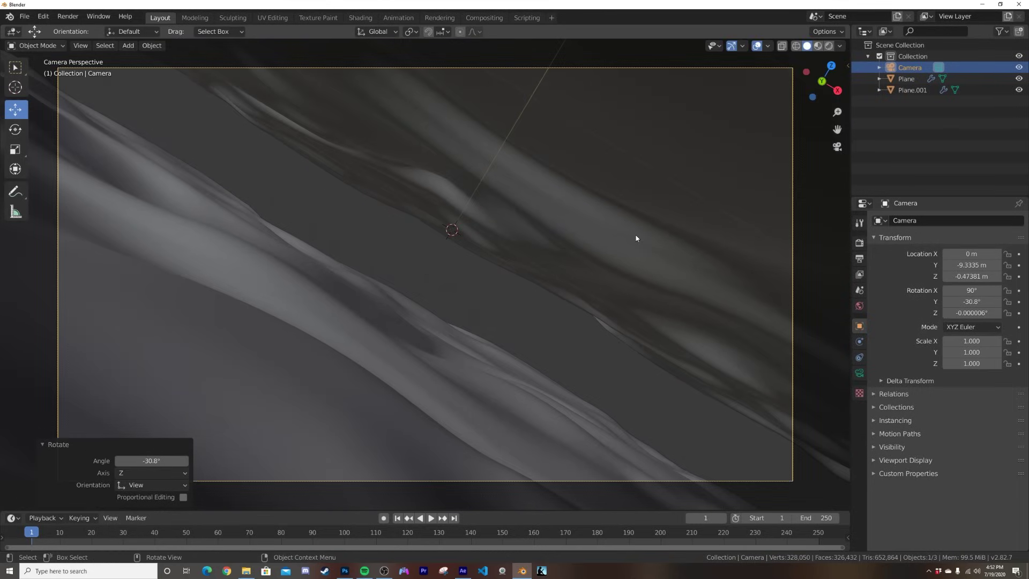
left_click(860, 375)
left_click_drag(984, 274, 928, 274)
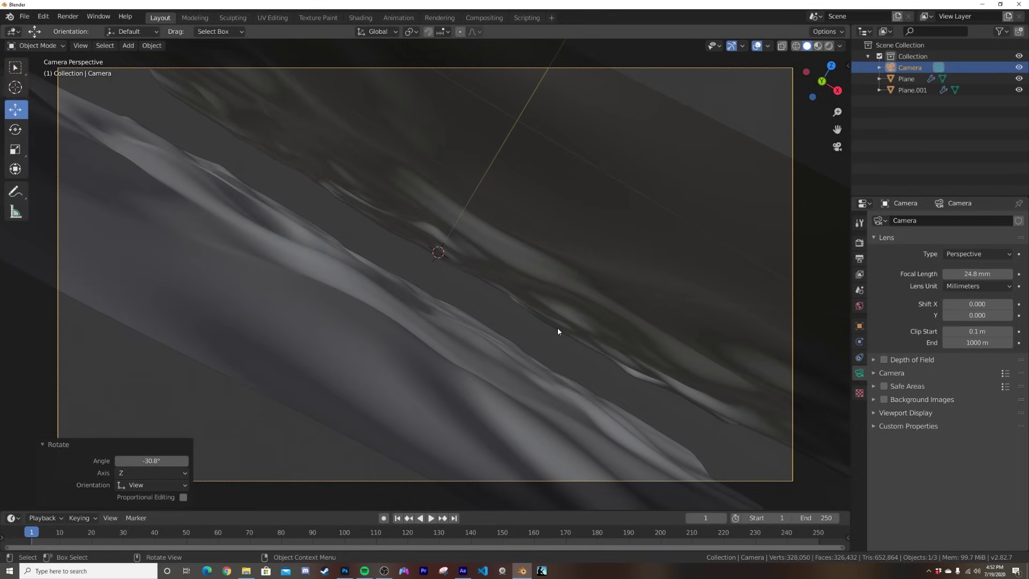
Move the camera forward about 1.83 m along its local Z axis.
key("g")
key("z")
key("z")
left_click(549, 270)
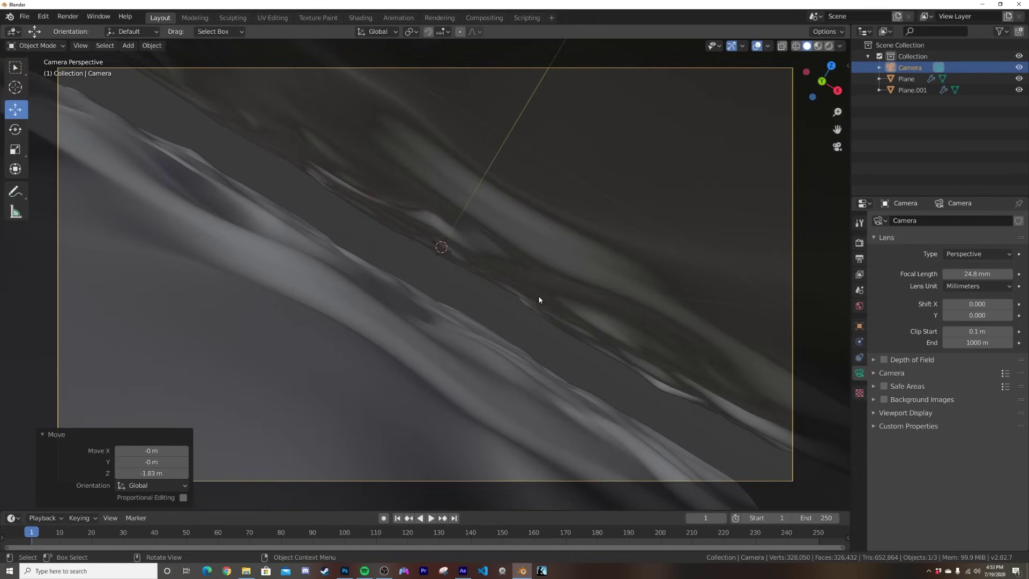
Switch the scene's render engine to Cycles.
scroll(479, 316, "up", 2)
left_click(859, 242)
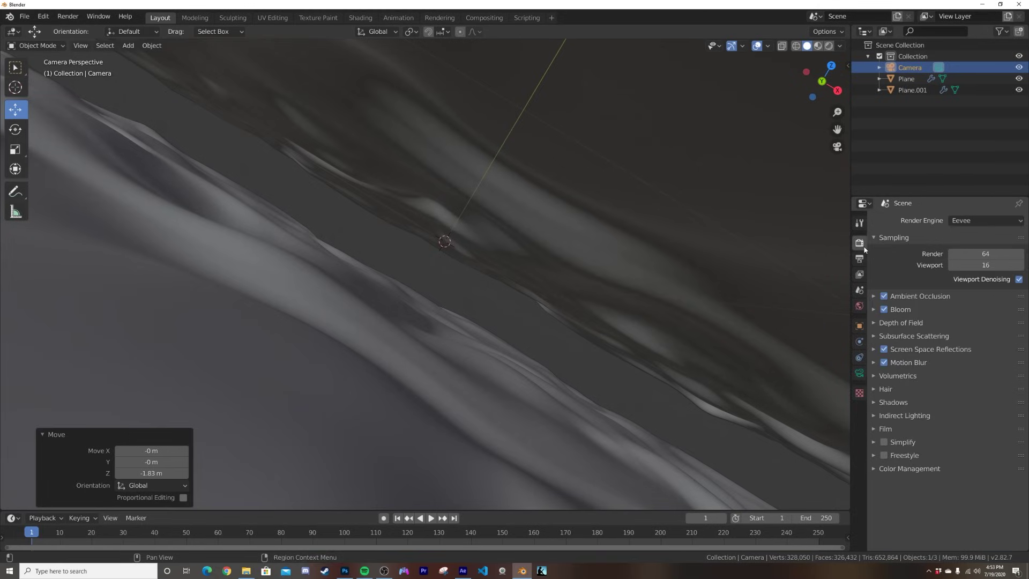
left_click(963, 220)
left_click(966, 259)
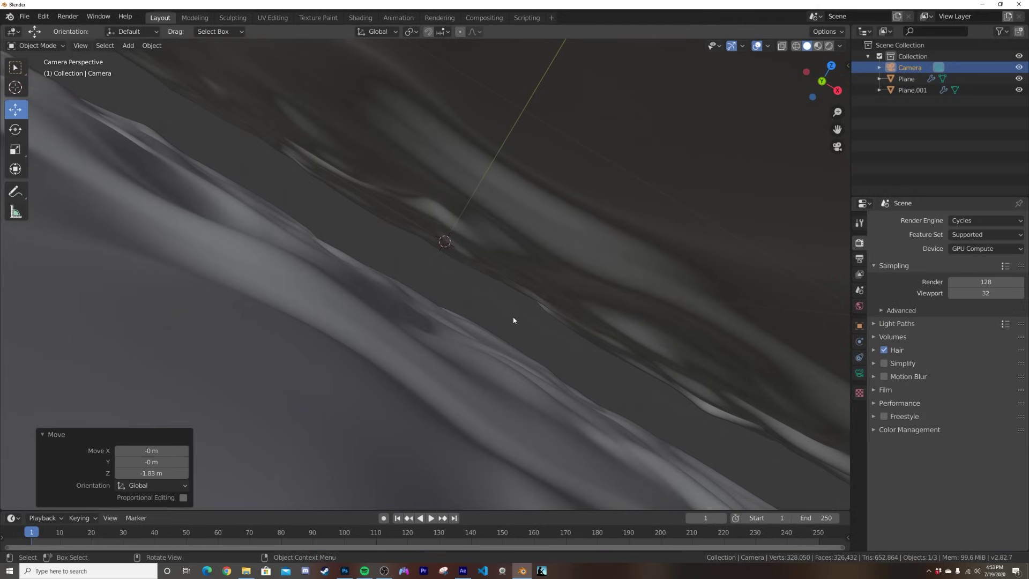
In the Shading workspace, create a new material on the lower terrain plane and darken its Base Color to near black.
left_click(370, 435)
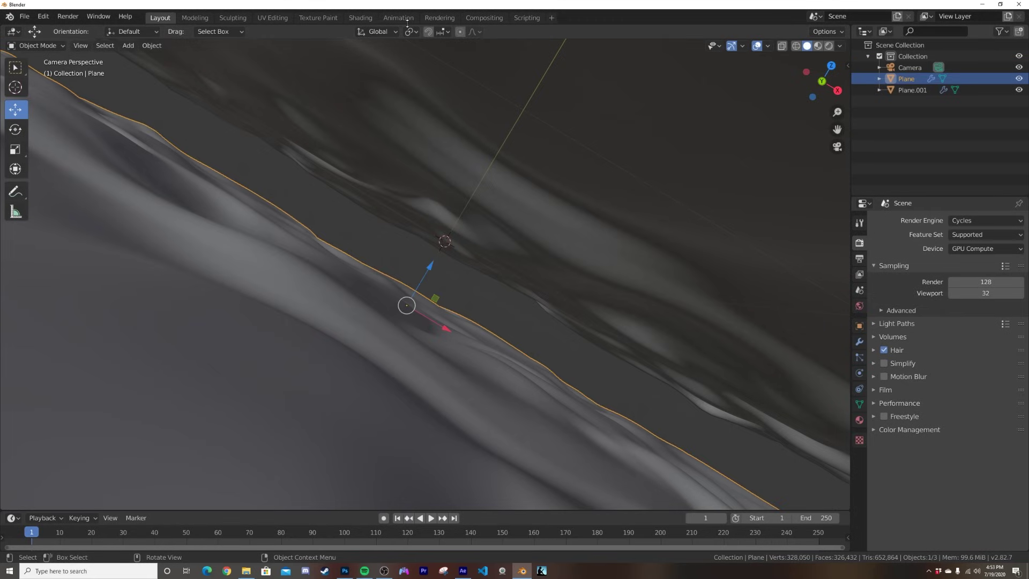
left_click(359, 18)
key("KP_0")
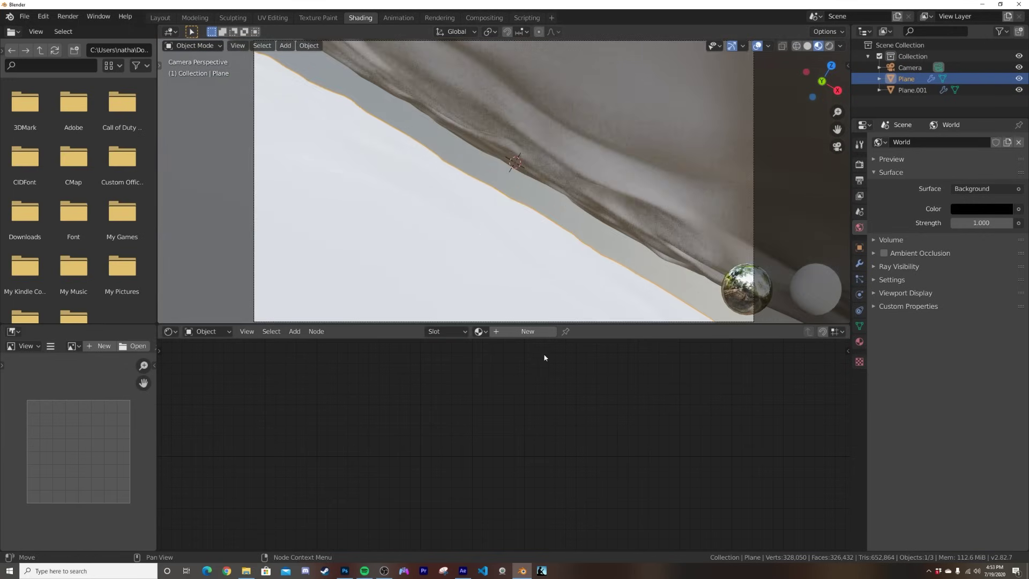
left_click(534, 333)
middle_click_drag(545, 403, 526, 421)
left_click(488, 385)
left_click_drag(555, 282, 557, 293)
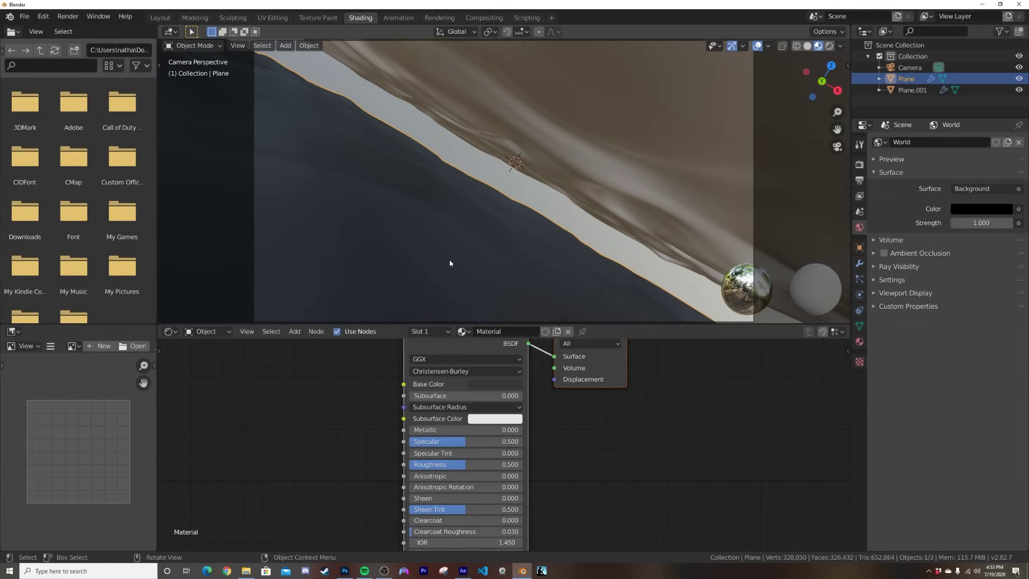
Assign the existing dark material, Material, to the upper terrain plane, Plane.001.
left_click(578, 164)
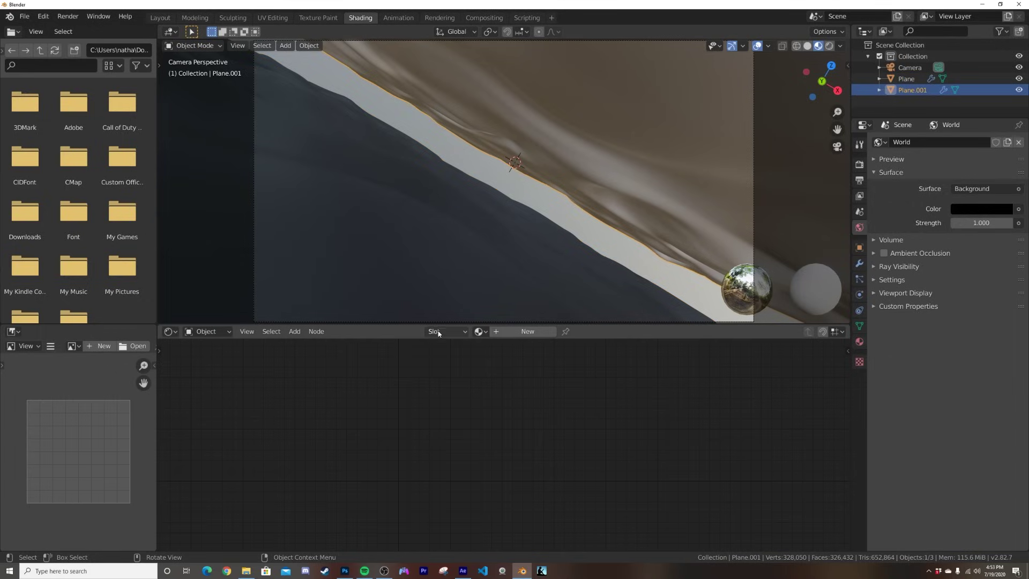
left_click(481, 332)
left_click(501, 348)
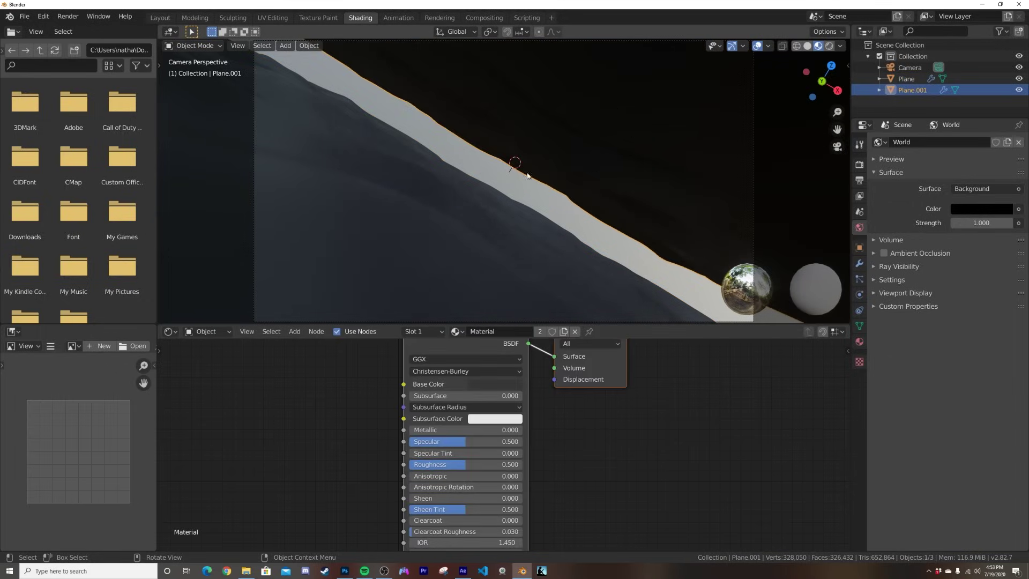
Add a ColorRamp node to the lower plane's material, placed before the Principled BSDF.
left_click(497, 249)
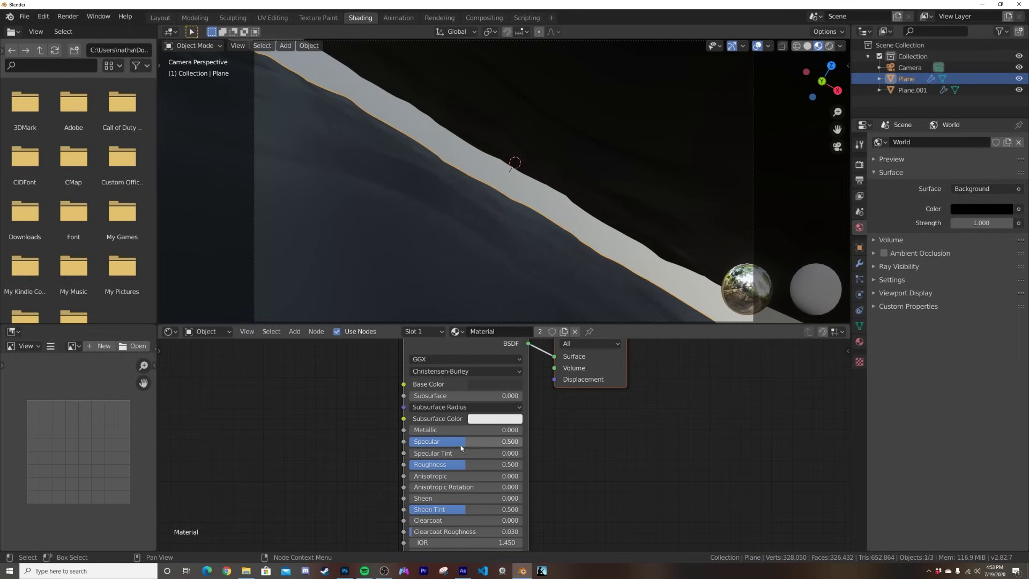
key("shift+a")
left_click(328, 417)
type("color")
left_click(338, 450)
left_click(237, 443)
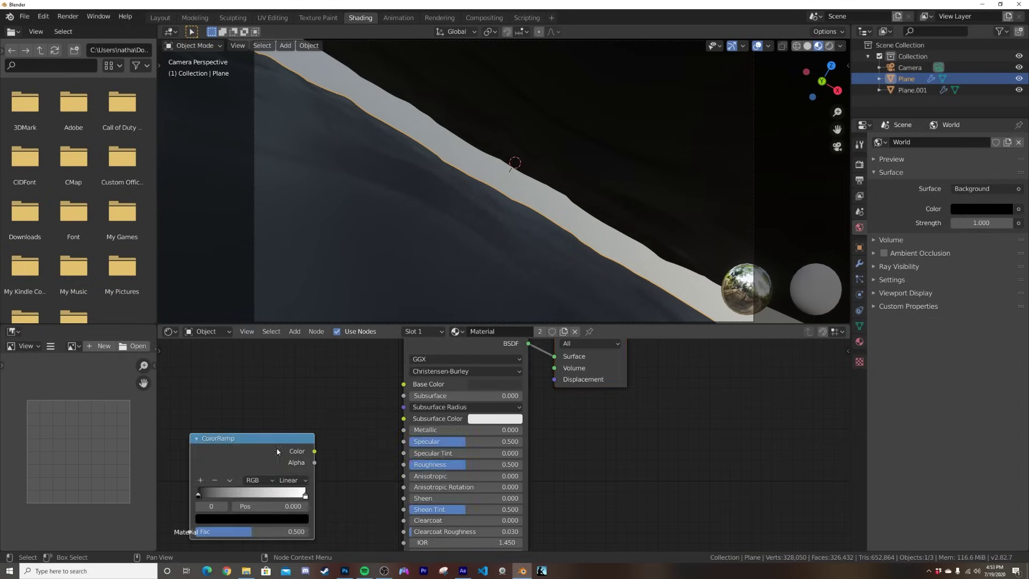
middle_click_drag(394, 444, 547, 406)
scroll(547, 406, "down", 3)
left_click_drag(456, 403, 398, 431)
middle_click_drag(517, 485, 495, 436)
scroll(496, 437, "up", 2)
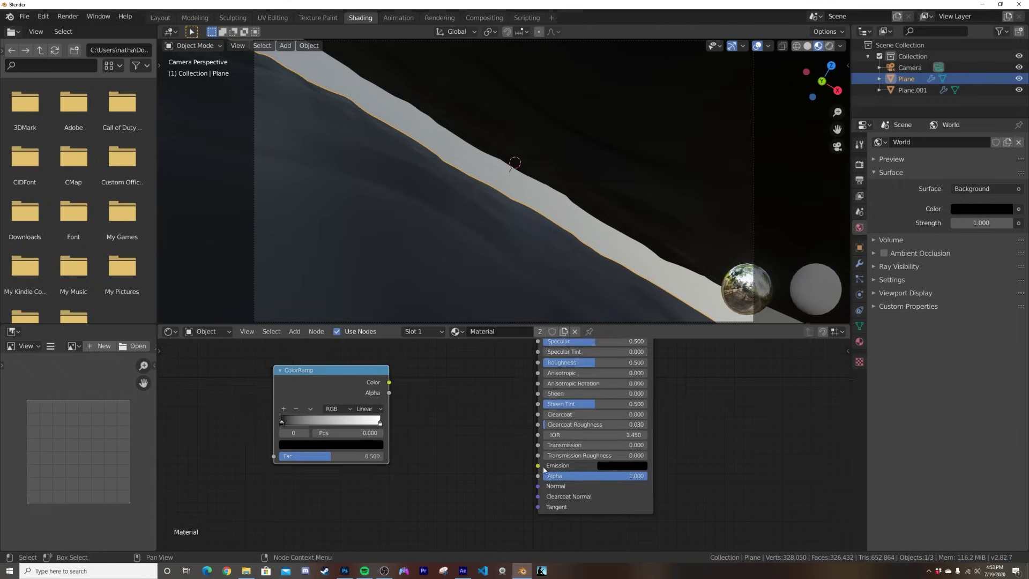
middle_click_drag(542, 468, 553, 454)
left_click_drag(369, 379, 340, 403)
Add a Bump node feeding the Principled BSDF's Normal and link the ColorRamp's Color to the Bump's Height.
key("shift+a")
left_click(484, 394)
type("BU")
left_click(504, 413)
left_click(483, 463)
left_click_drag(514, 469, 550, 471)
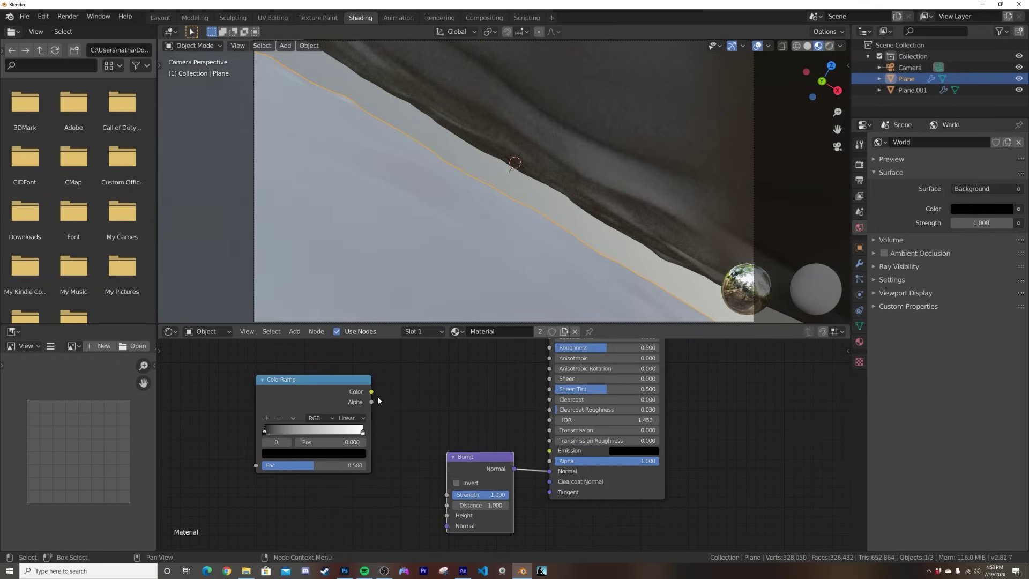
left_click_drag(371, 391, 449, 516)
left_click_drag(329, 379, 349, 475)
Add a Noise Texture with Texture Coordinate and Mapping nodes, driving the Mapping node from the Object coordinates.
middle_click_drag(349, 473, 467, 429)
key("shift+a")
type("noise")
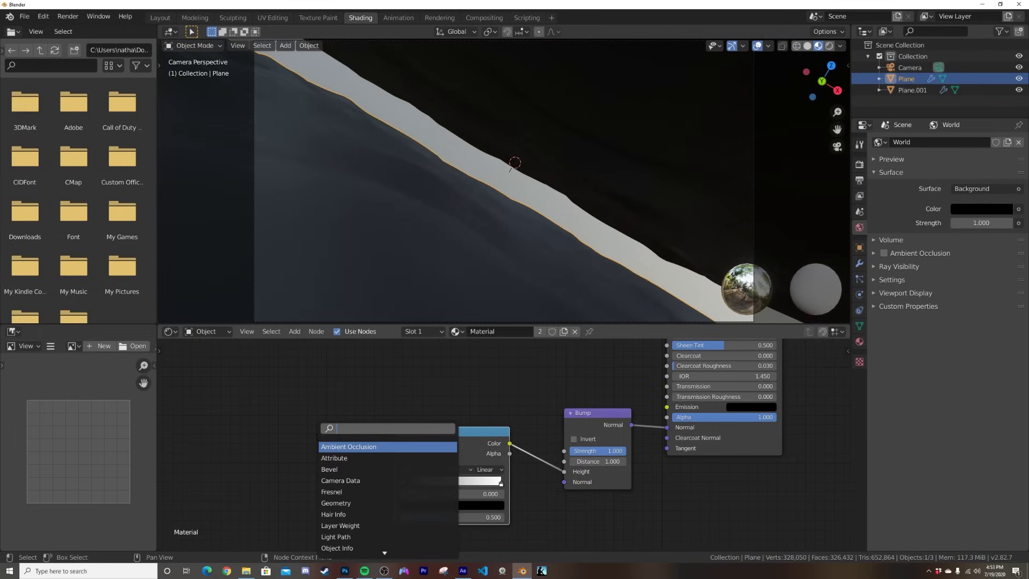
key("Return")
left_click(278, 436)
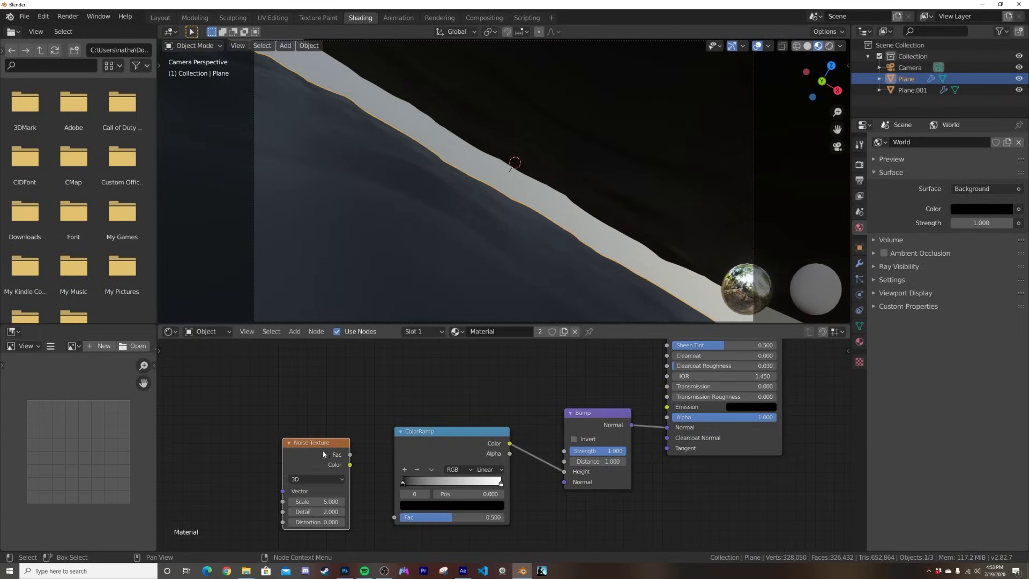
middle_click_drag(326, 455, 403, 433)
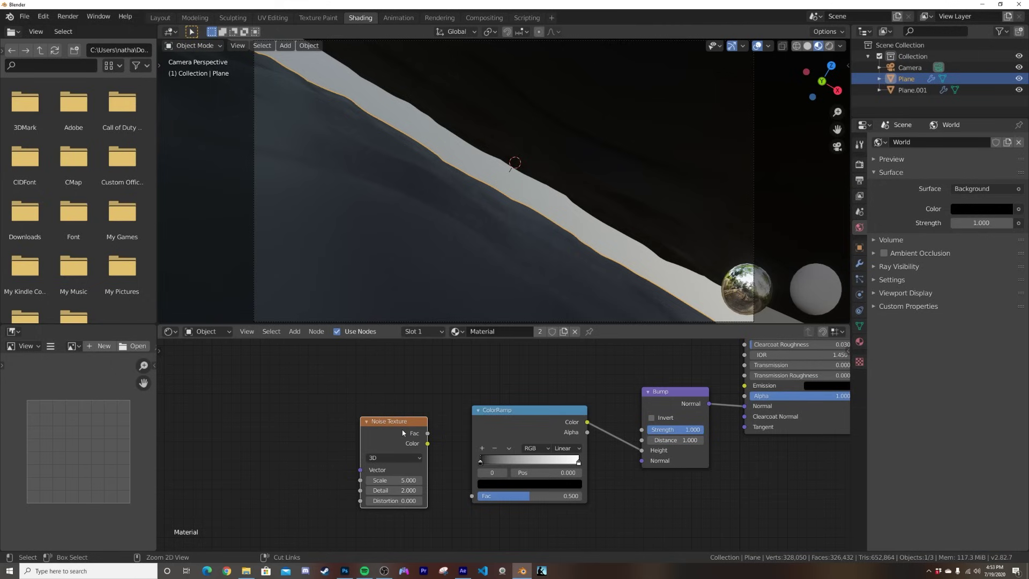
key("ctrl+t")
middle_click_drag(190, 488, 262, 462)
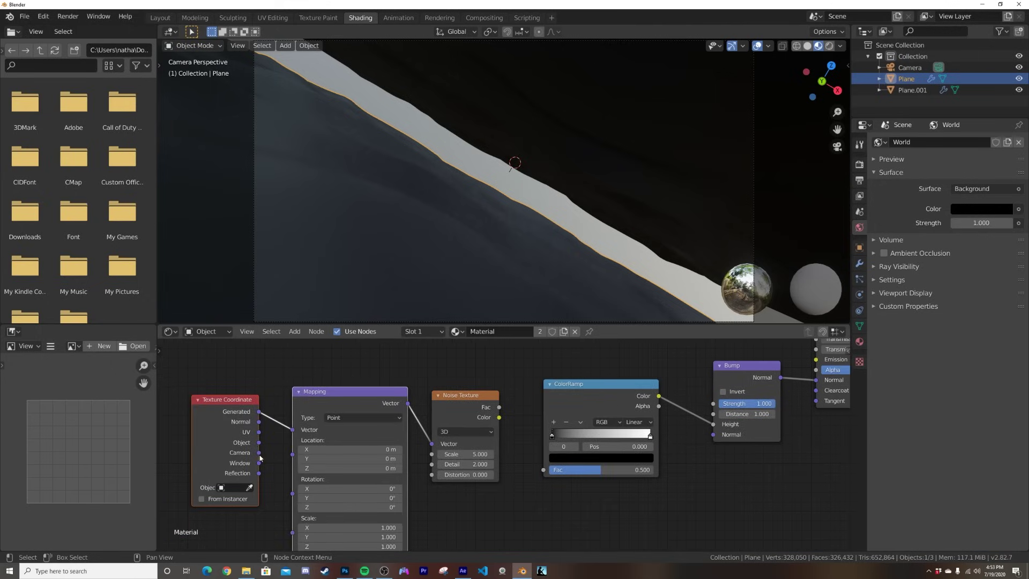
left_click_drag(259, 443, 296, 429)
Link the Noise Texture's Fac to the ColorRamp's Fac and set Scale 0.5, Detail 16 and Distortion 1.6.
middle_click_drag(598, 404, 459, 400)
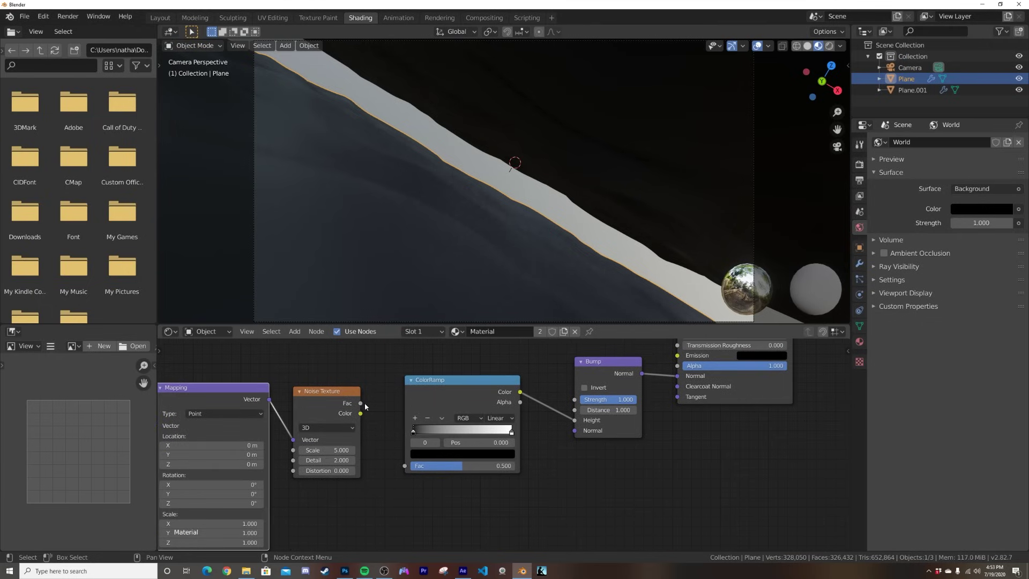
mouse_move(361, 413)
left_mouse_down()
mouse_move(467, 399)
mouse_move(406, 466)
left_mouse_up()
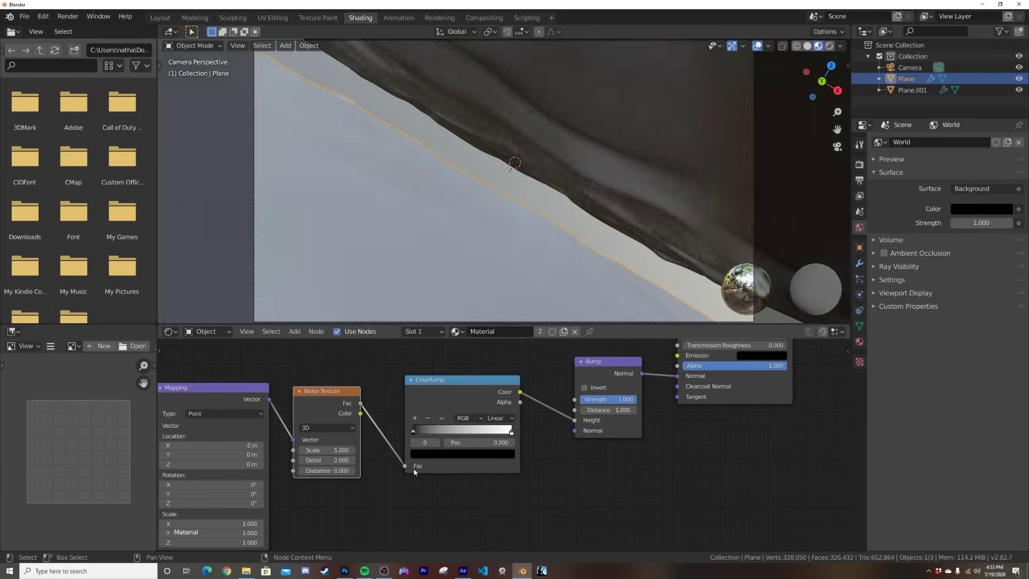
left_click_drag(327, 461, 402, 461)
mouse_move(316, 471)
left_mouse_down()
mouse_move(342, 471)
mouse_move(322, 450)
mouse_move(302, 450)
left_mouse_up()
left_click_drag(327, 451, 325, 450)
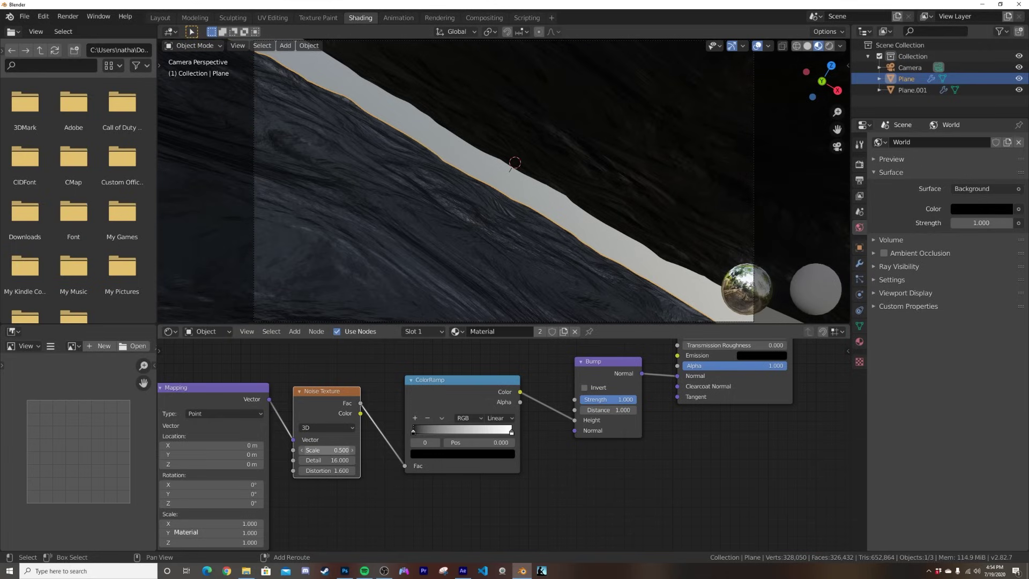
Check the bumpy surface through the camera and lower the Bump node's Strength to 0.405.
scroll(547, 243, "up", 2)
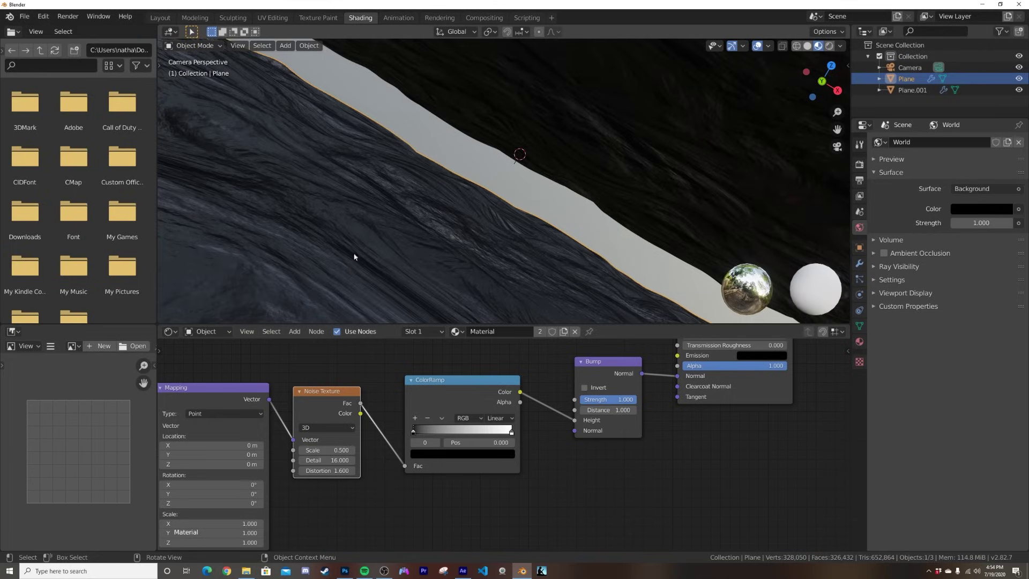
scroll(382, 469, "down", 4)
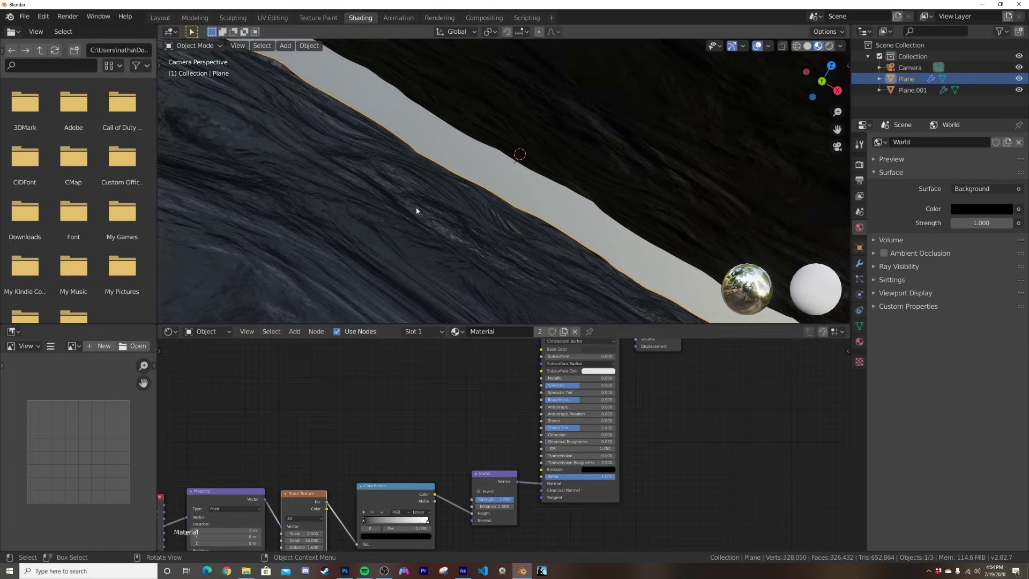
middle_click_drag(482, 406, 487, 430)
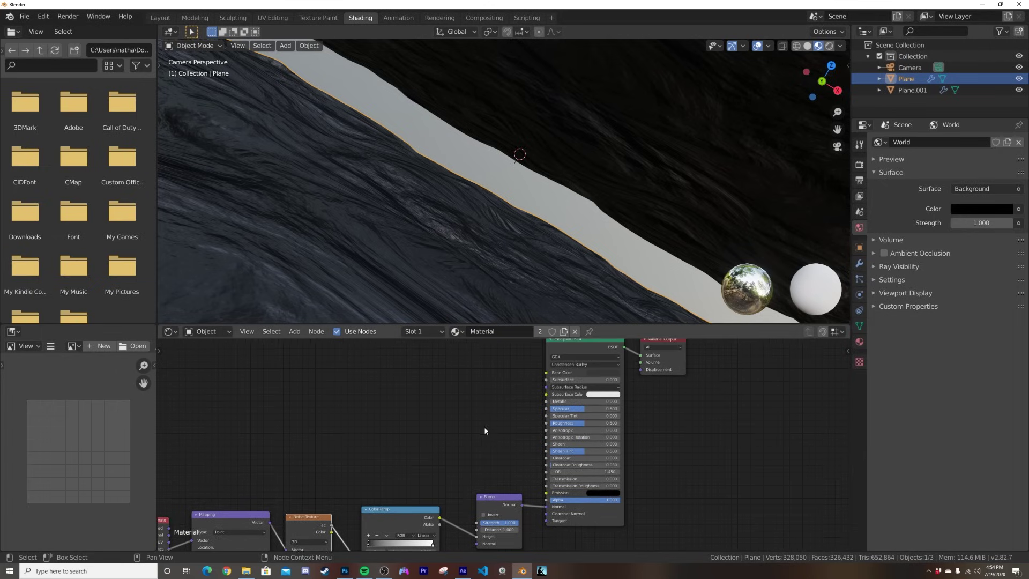
middle_click_drag(343, 172, 440, 199)
key("KP_0")
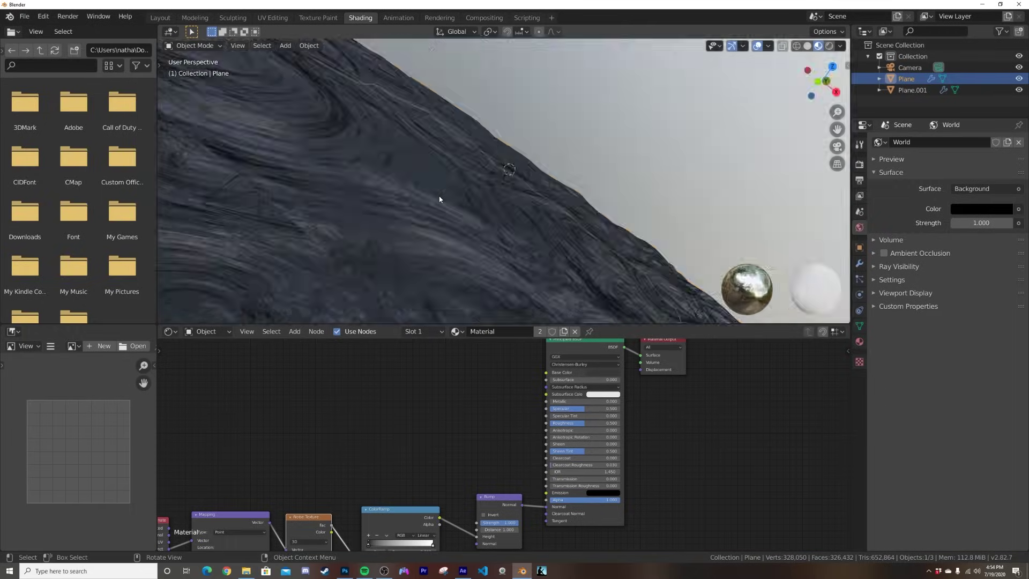
scroll(503, 513, "up", 3)
middle_click_drag(503, 513, 495, 397)
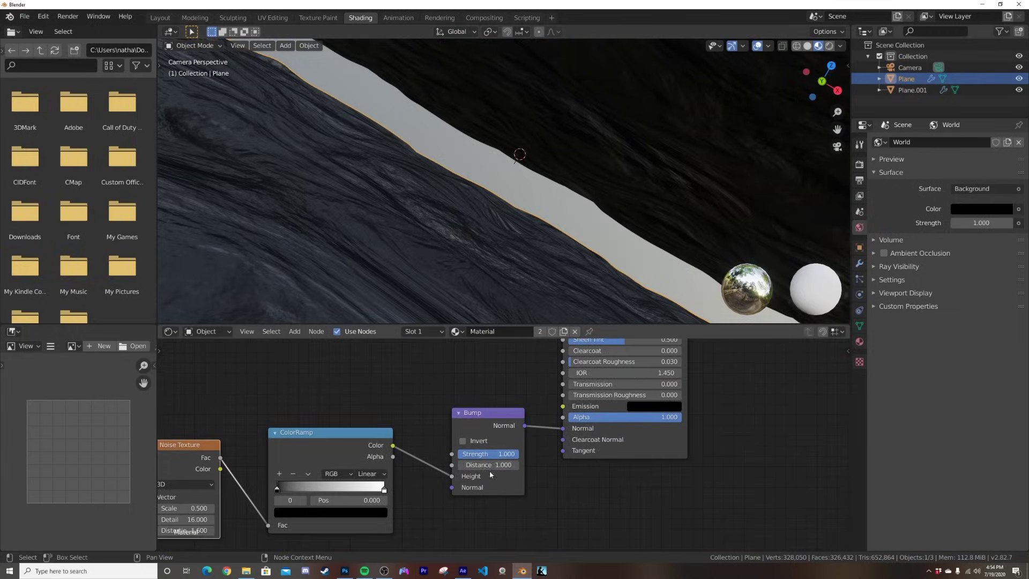
mouse_move(494, 456)
left_mouse_down()
mouse_move(428, 456)
mouse_move(497, 454)
left_mouse_up()
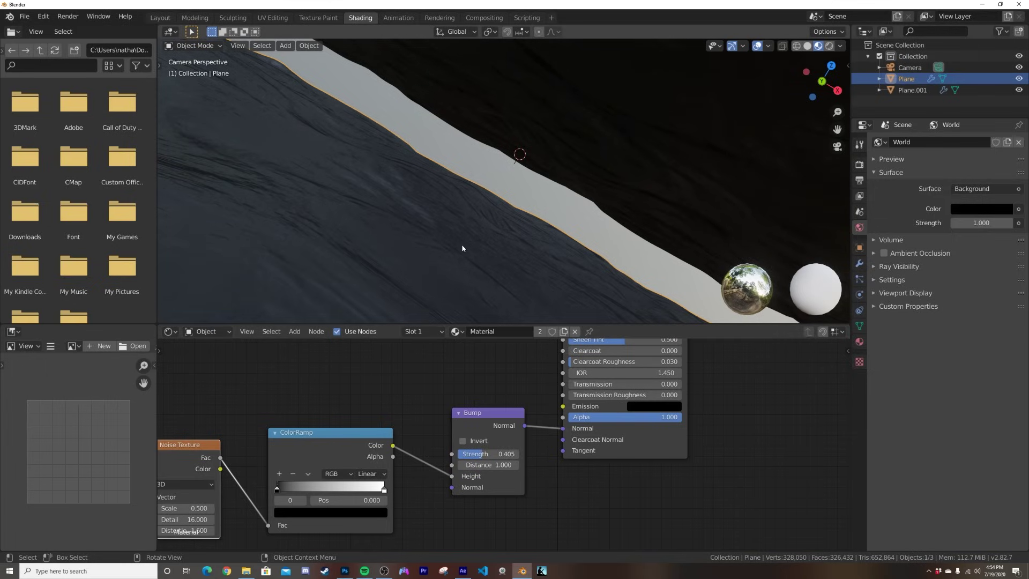
Duplicate the ColorRamp node and link the copy's Color to the Principled BSDF's Roughness.
scroll(404, 444, "down", 2)
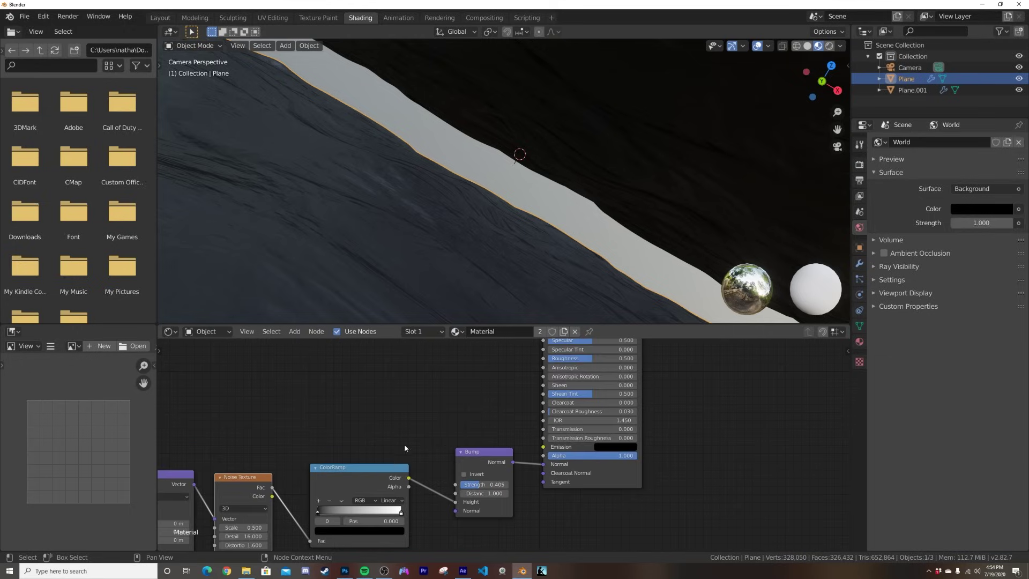
left_click(384, 481)
key("shift+d")
left_click(470, 356)
middle_click_drag(476, 358, 450, 425)
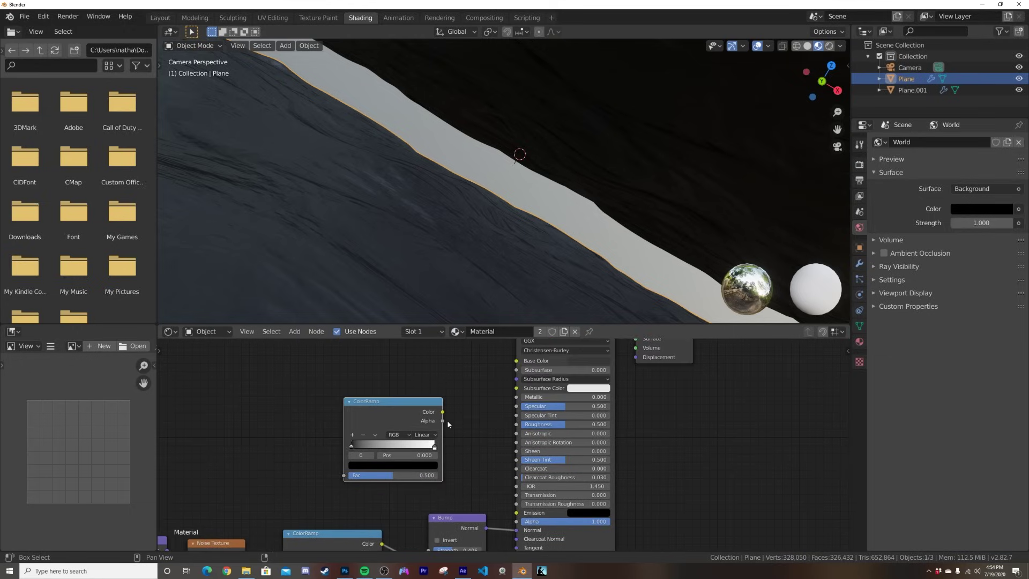
left_click_drag(523, 426, 522, 425)
left_click_drag(403, 413, 449, 413)
Duplicate the Noise Texture, feed it from the Mapping node and link its Fac to the roughness ColorRamp's Fac.
scroll(372, 441, "down", 4)
middle_click_drag(341, 451, 383, 386)
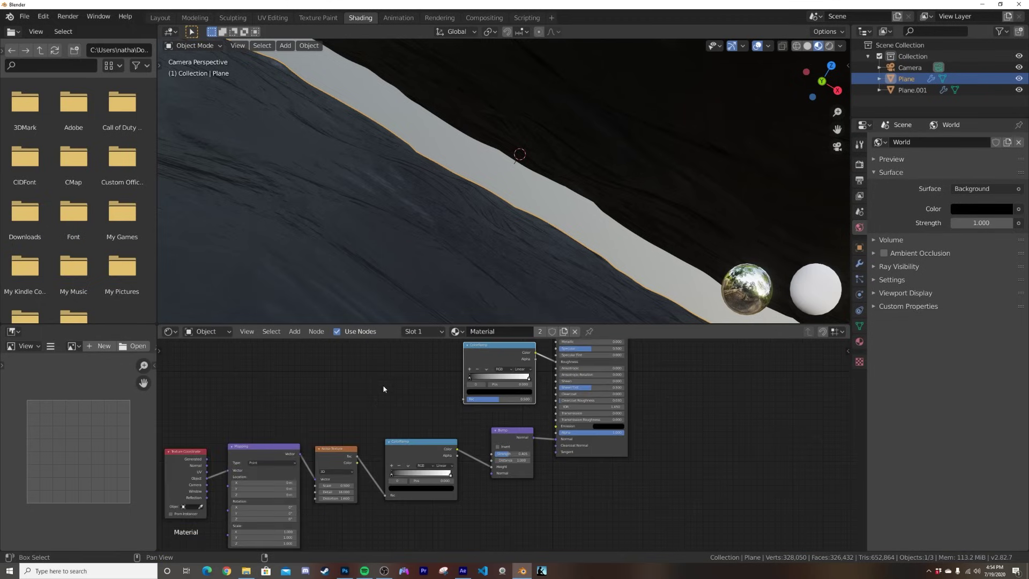
left_click(336, 454)
key("shift+d")
left_click(356, 374)
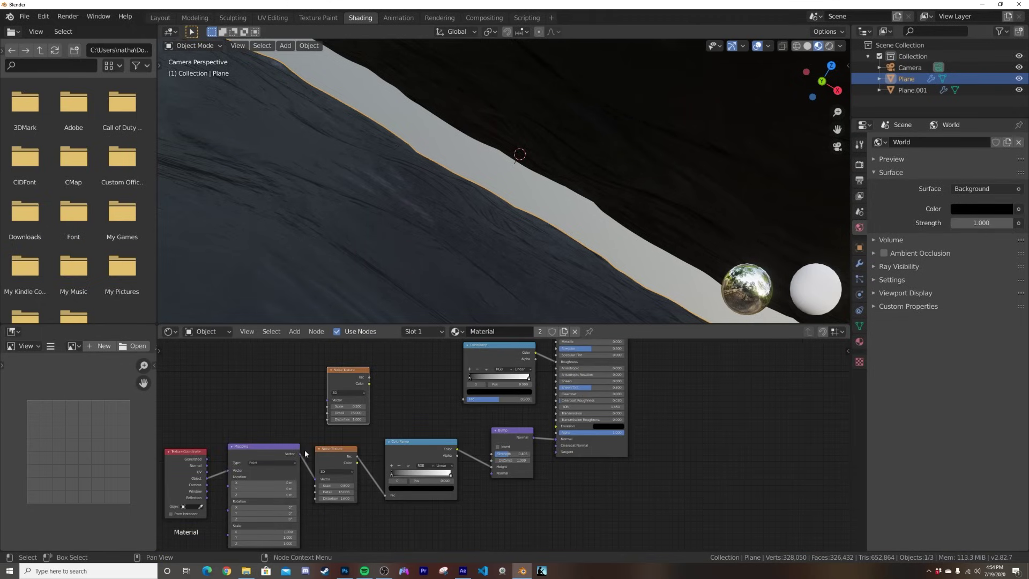
left_click_drag(299, 454, 320, 406)
scroll(372, 407, "up", 5)
middle_click_drag(278, 404, 379, 434)
left_click_drag(406, 375, 545, 407)
left_click_drag(351, 490, 358, 496)
middle_click_drag(552, 385, 501, 408)
left_click_drag(503, 399, 463, 399)
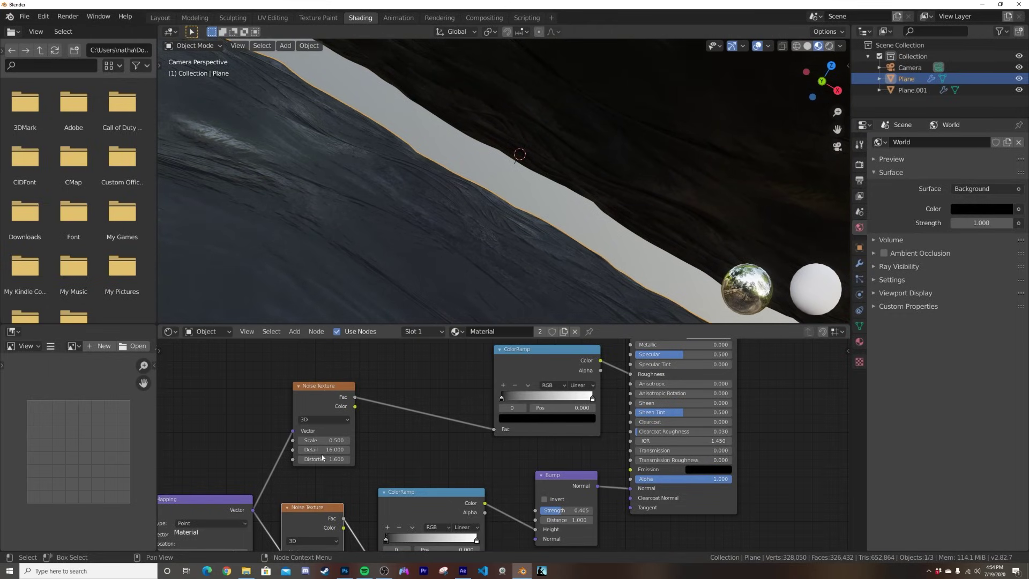
Set the roughness noise's Detail to 3.4 and tighten its ColorRamp, with the black stop at 0.367 and the white stop moved inward.
scroll(322, 458, "up", 2)
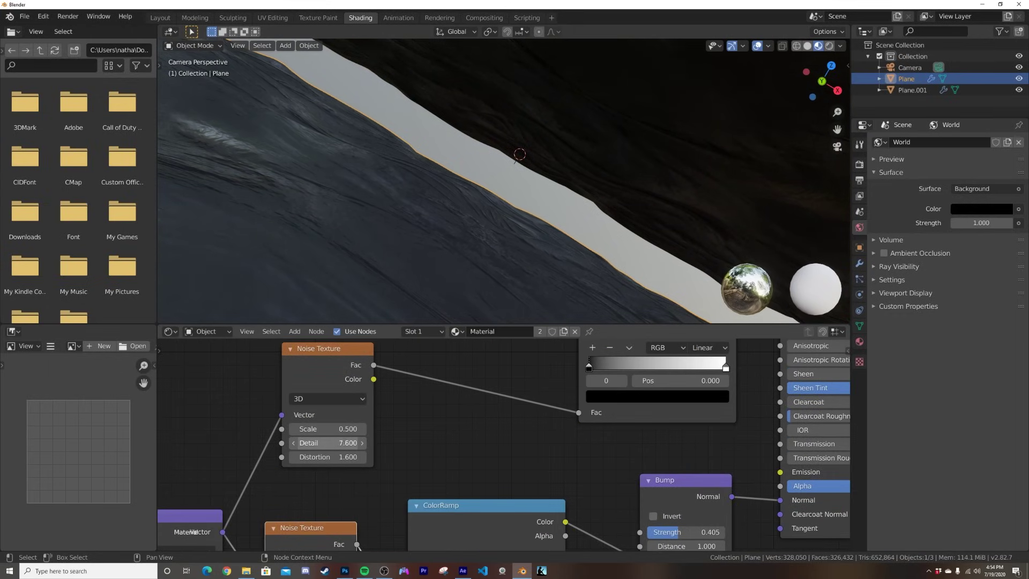
left_click_drag(589, 368, 631, 368)
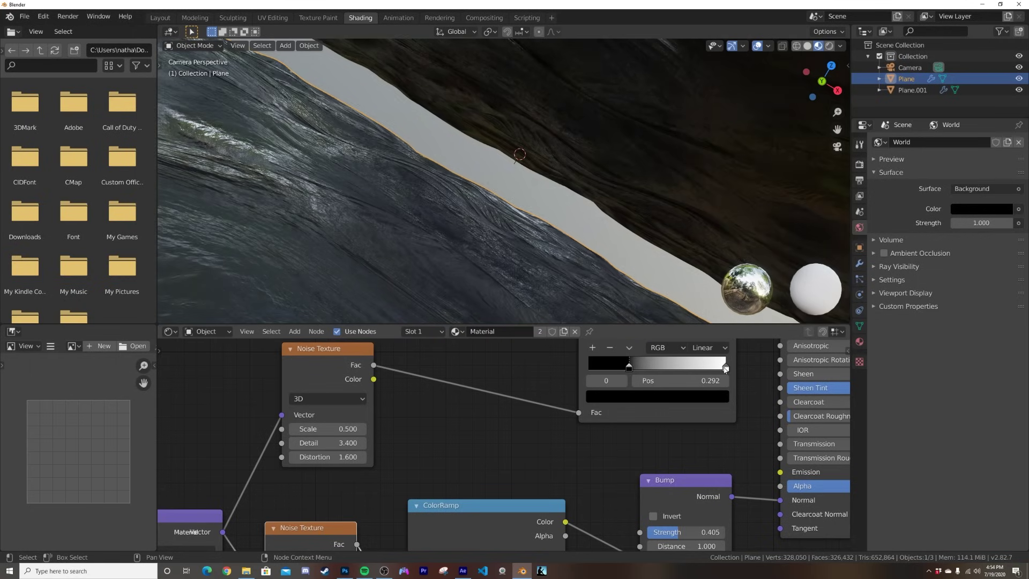
left_click_drag(726, 369, 696, 369)
mouse_move(631, 368)
left_mouse_down()
mouse_move(655, 370)
mouse_move(645, 370)
left_mouse_up()
Examine the glossy terrain from another angle and through the camera, and review the noise, ramp and bump nodes.
middle_click_drag(371, 203, 468, 152)
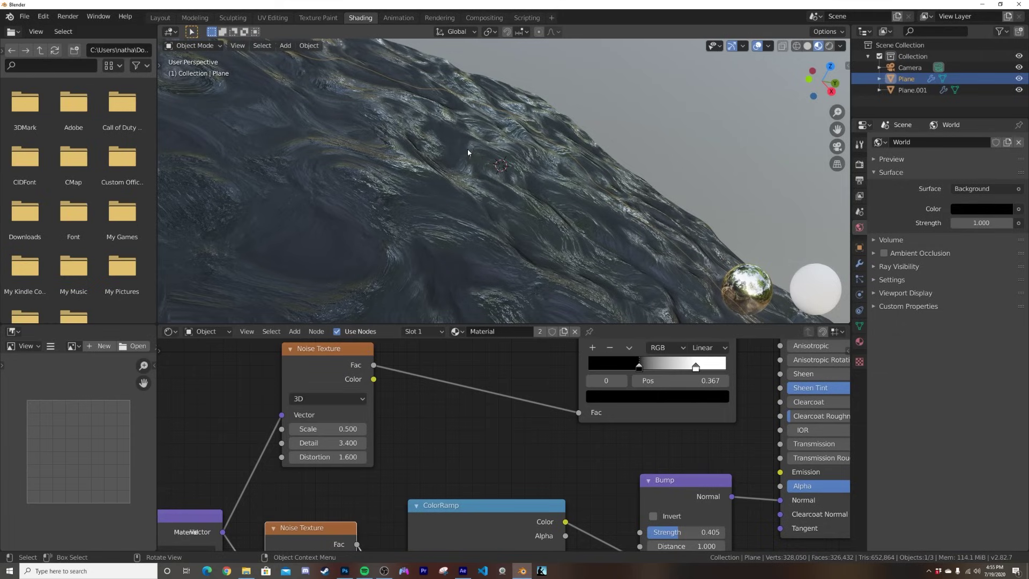
key("KP_0")
scroll(341, 501, "down", 1)
middle_click_drag(341, 501, 389, 402)
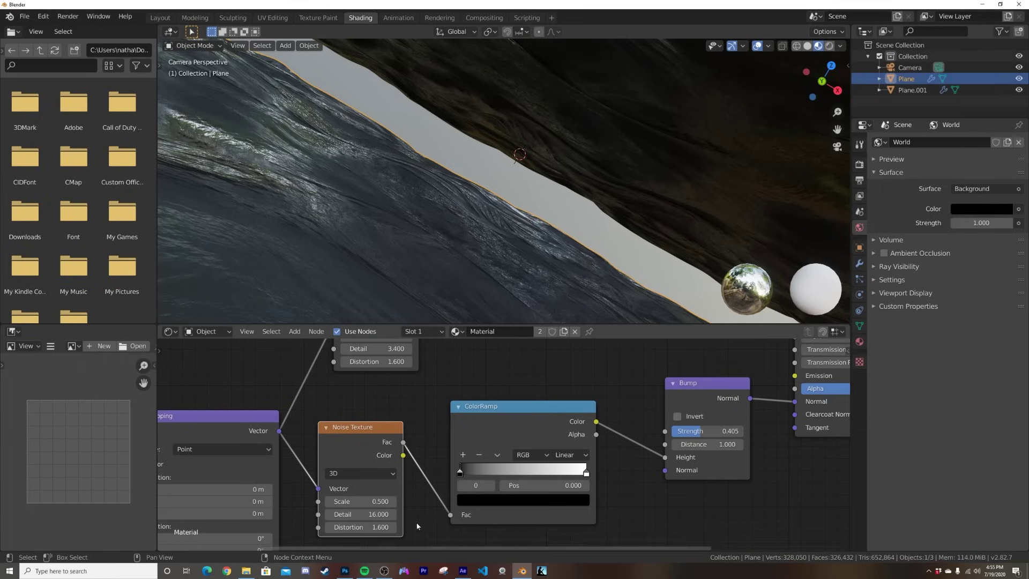
scroll(433, 351, "down", 1)
middle_click_drag(426, 354, 403, 413)
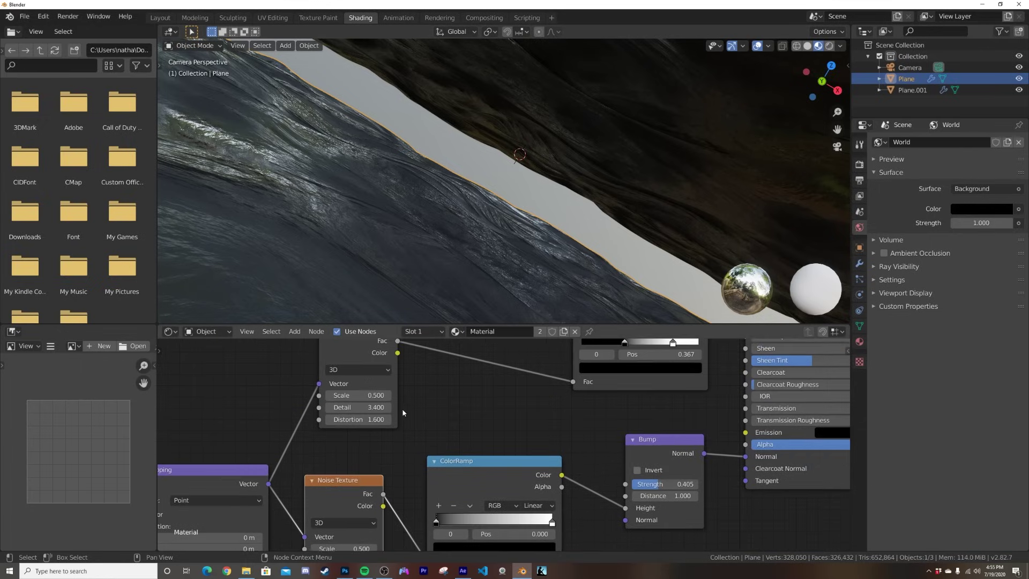
scroll(502, 247, "down", 4)
scroll(503, 248, "up", 3)
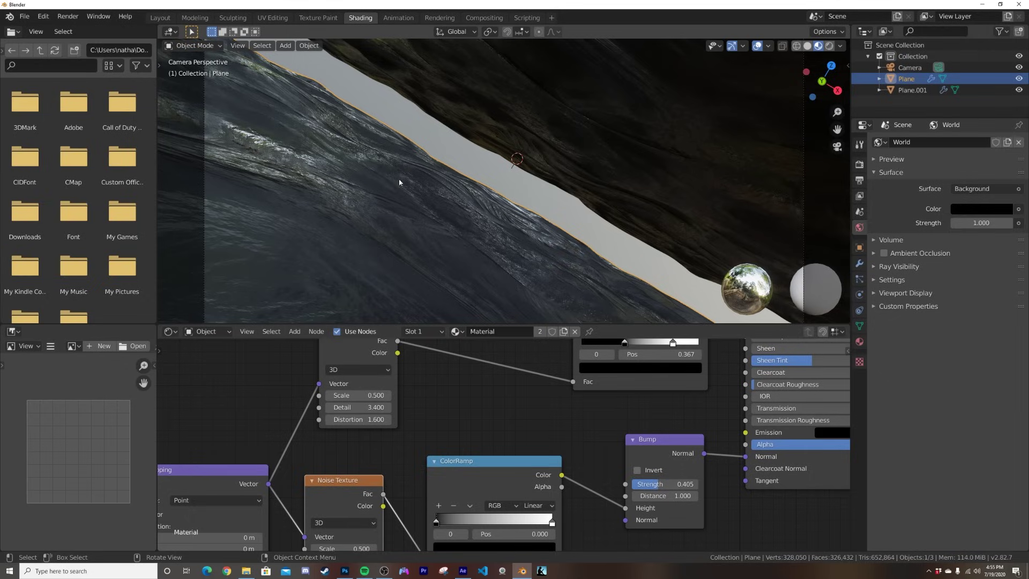
Add a cube, scale it up to enclose both terrain planes, and apply its scale.
middle_click_drag(561, 125, 539, 154)
key("shift+a")
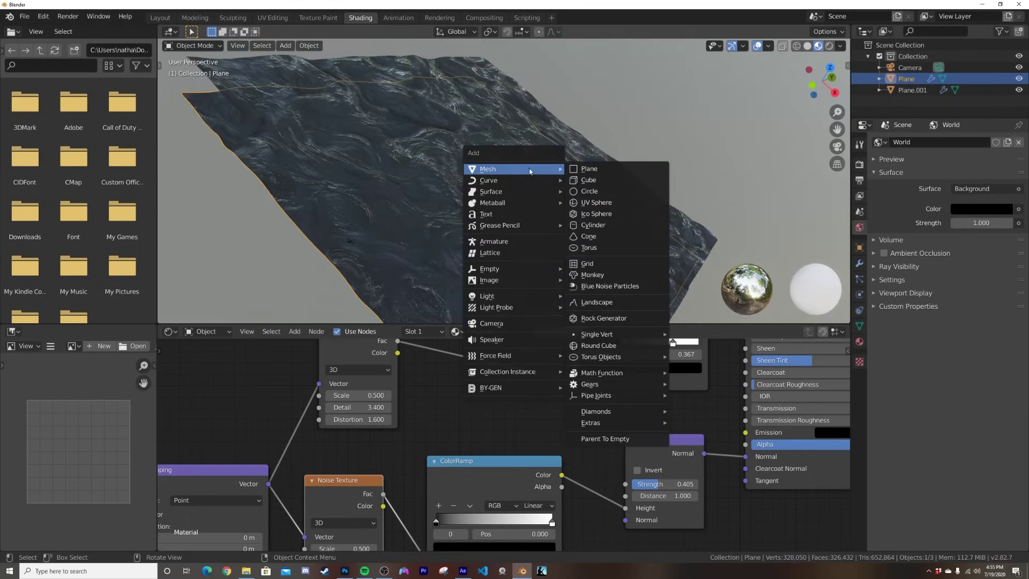
left_click(625, 175)
scroll(625, 175, "down", 3)
key("s")
left_click(778, 306)
key("ctrl+a")
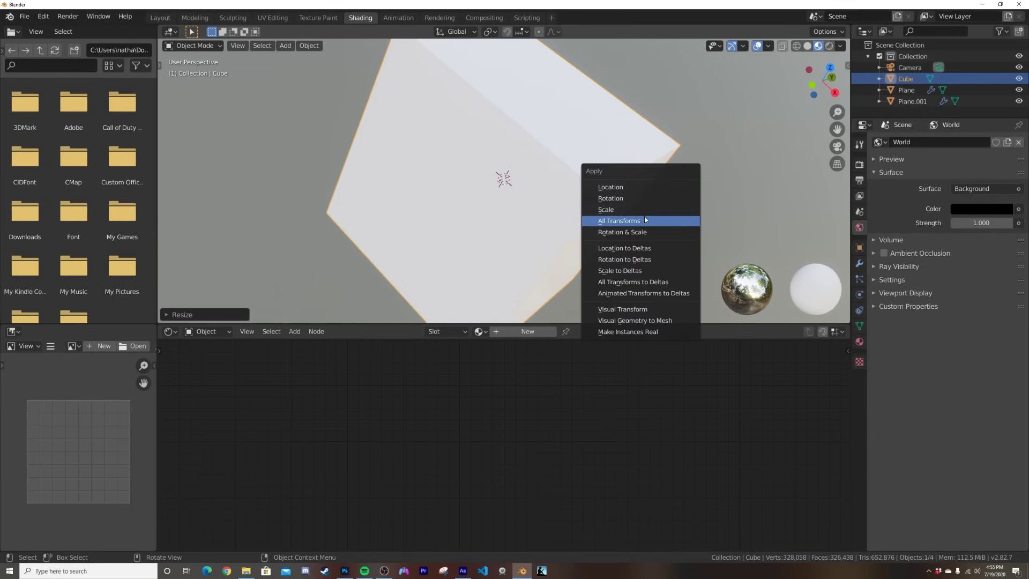
left_click(639, 212)
key("KP_0")
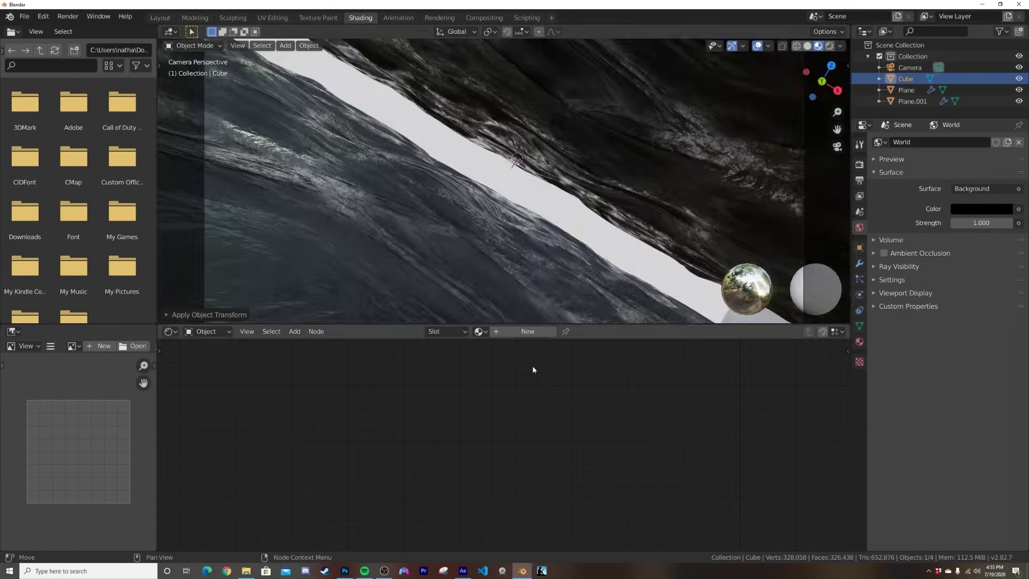
Create a new material on the cube and delete its Principled BSDF node.
left_click(528, 333)
middle_click_drag(616, 389, 402, 471)
scroll(502, 443, "down", 5)
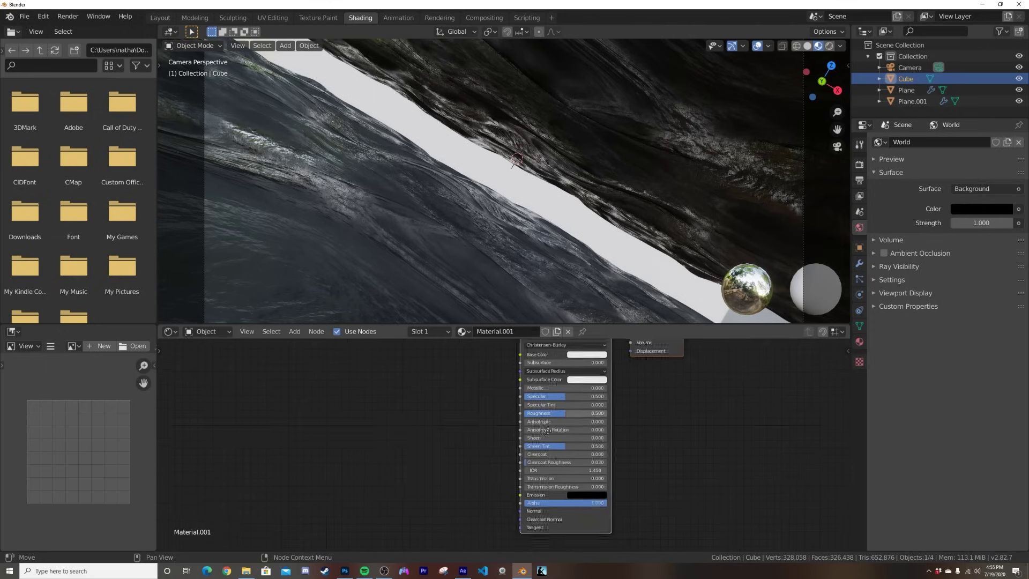
middle_click_drag(596, 392, 520, 453)
key("x")
Add a Principled Volume node with Density 0.1 and link it to the Material Output's Volume.
key("shift+a")
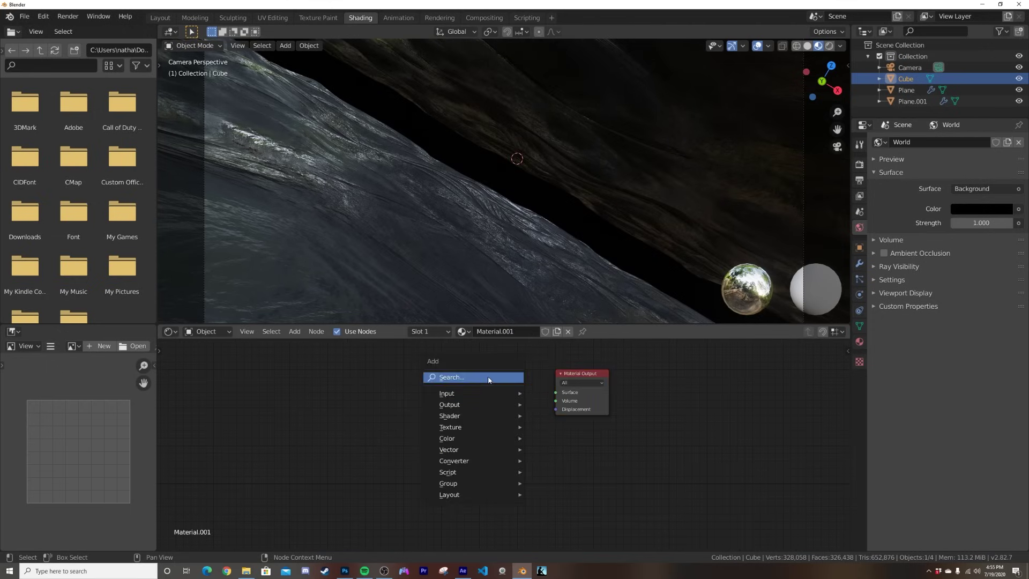
left_click(487, 375)
type("VOL")
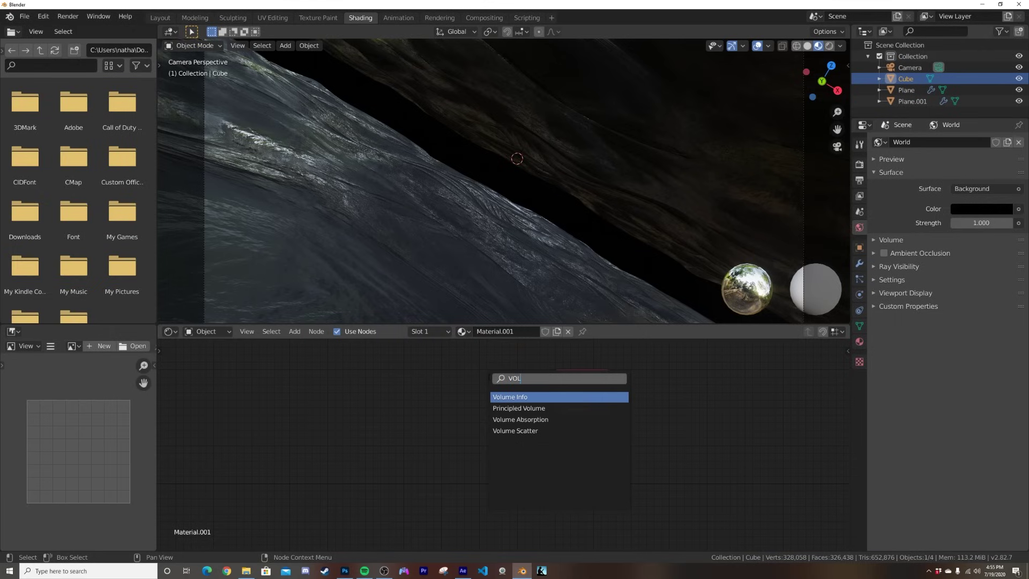
left_click(517, 408)
left_click(530, 408)
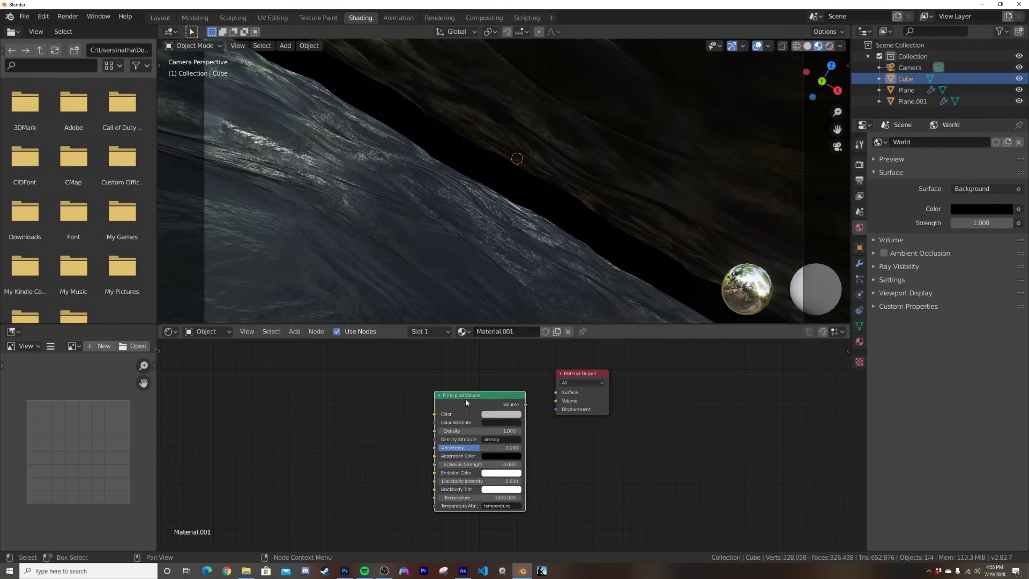
left_click_drag(576, 386, 575, 384)
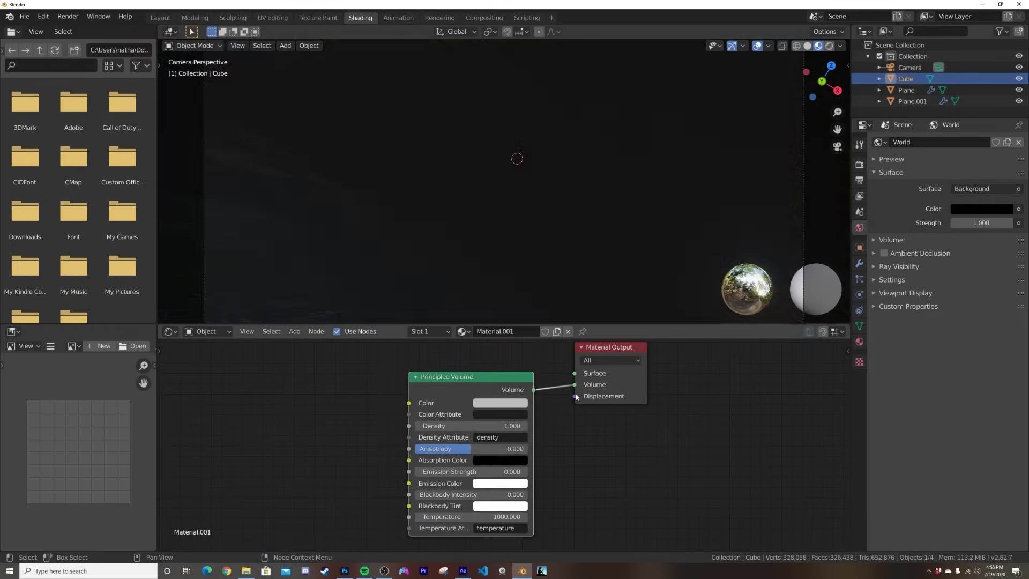
left_click(489, 427)
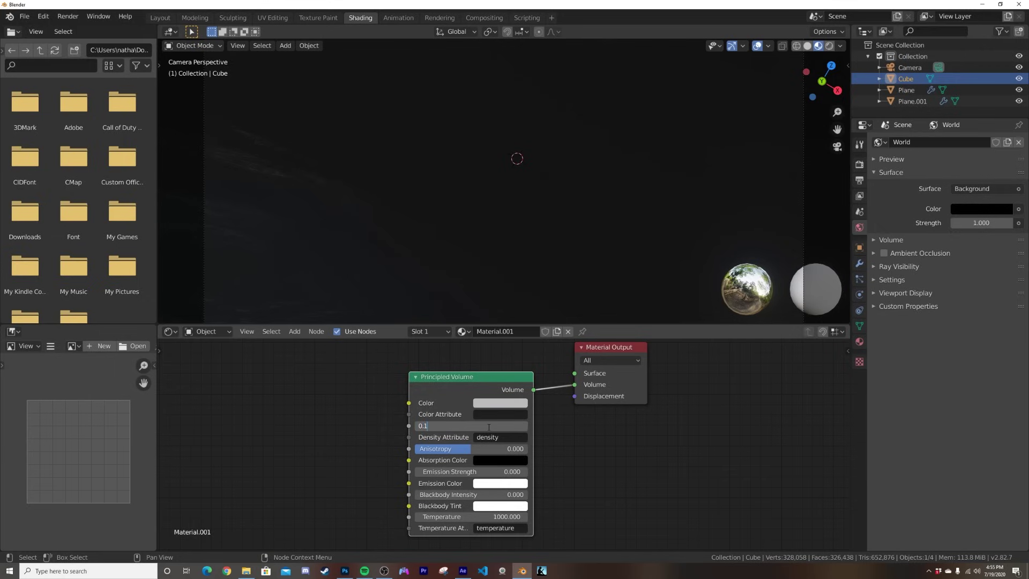
key("Return")
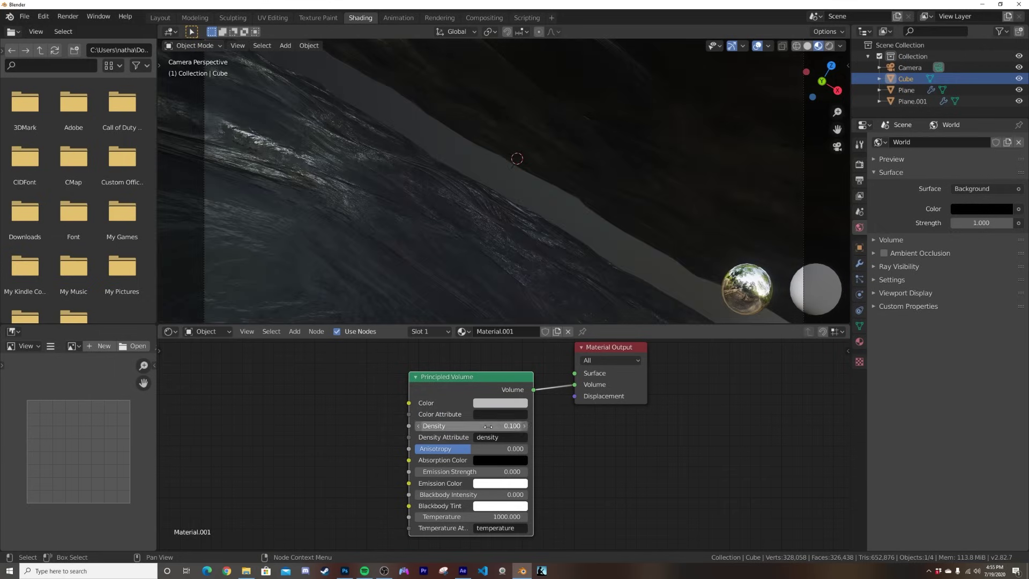
In the Layout workspace, add an area light and raise it about 0.185 m along Z.
left_click(166, 19)
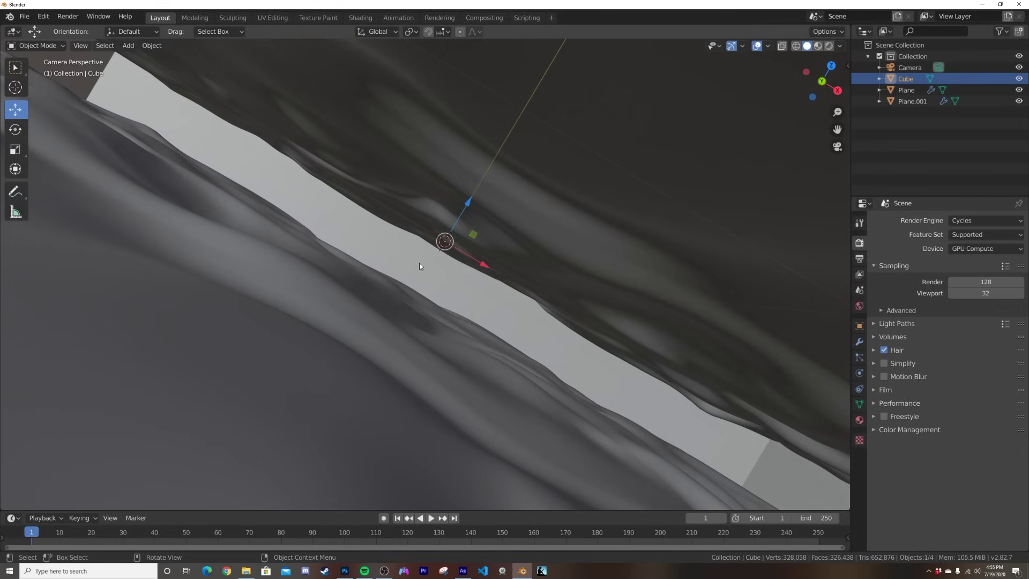
key("shift+a")
mouse_move(394, 390)
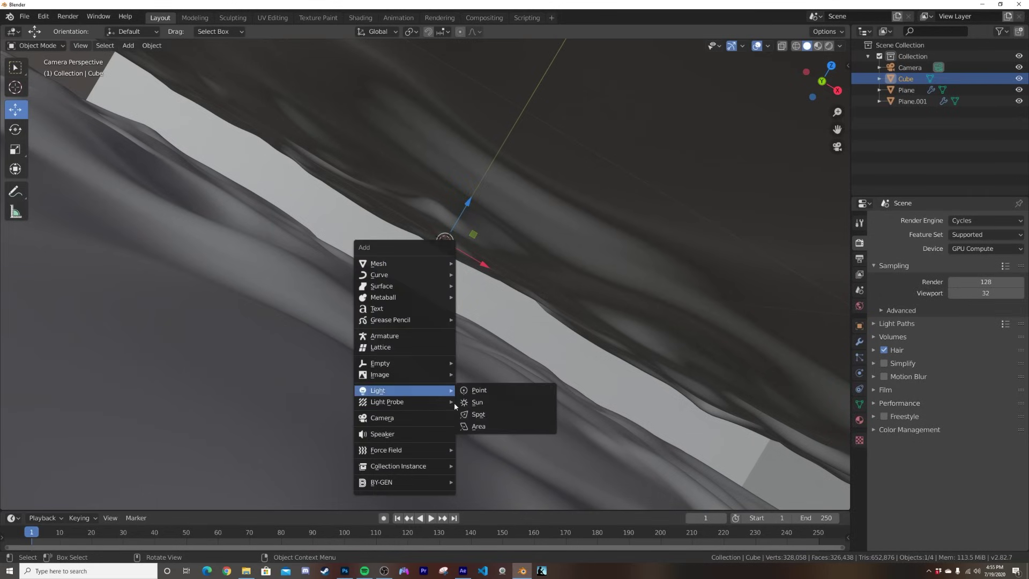
left_click(474, 427)
mouse_move(466, 215)
left_mouse_down()
mouse_move(506, 183)
mouse_move(474, 200)
left_mouse_up()
key("KP_Decimal")
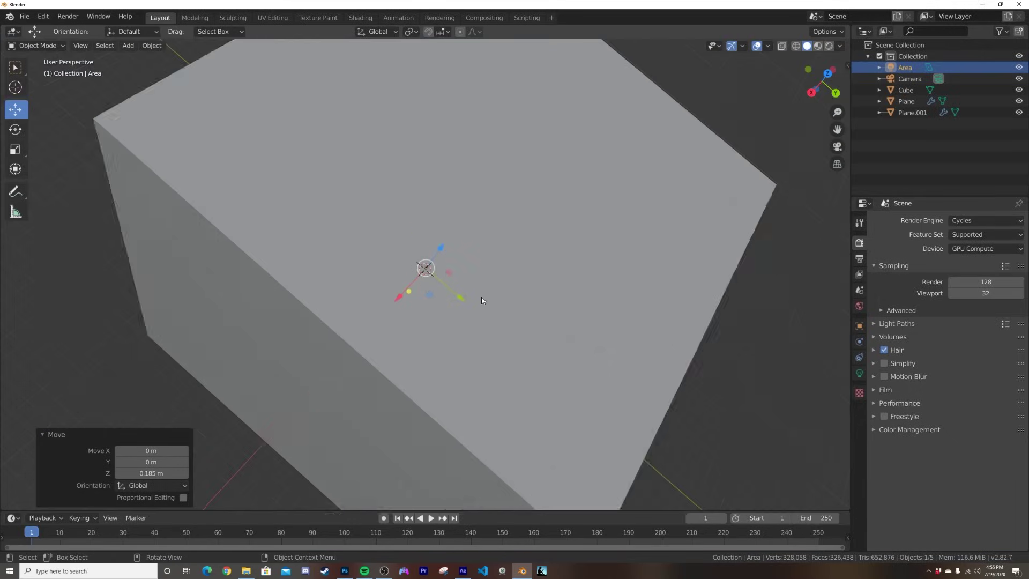
In wireframe shading, move the area light along the Y axis to near the edge of the terrain.
scroll(481, 301, "down", 3)
mouse_move(482, 300)
middle_mouse_down()
mouse_move(494, 297)
mouse_move(470, 335)
middle_mouse_up()
scroll(532, 337, "up", 8)
scroll(497, 276, "down", 1)
key("z")
left_click(433, 282)
scroll(471, 336, "down", 5)
left_click_drag(466, 301, 551, 360)
Scale the area light down by about 0.521 and again by about 0.231, and return to the camera view.
key("s")
left_click(579, 354)
scroll(600, 366, "up", 5)
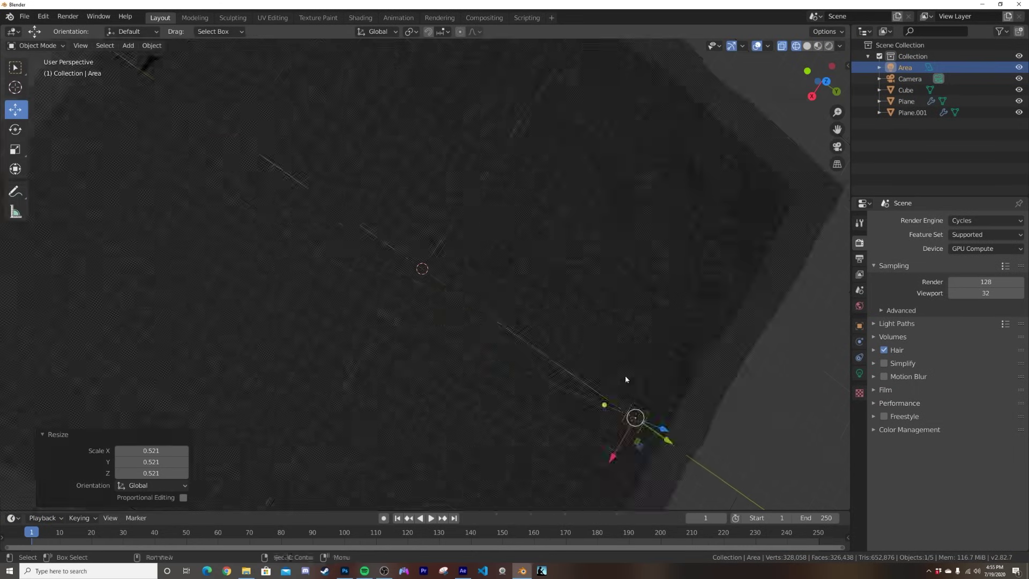
middle_click_drag(627, 380, 378, 260, "shift")
scroll(535, 334, "up", 3)
key("s")
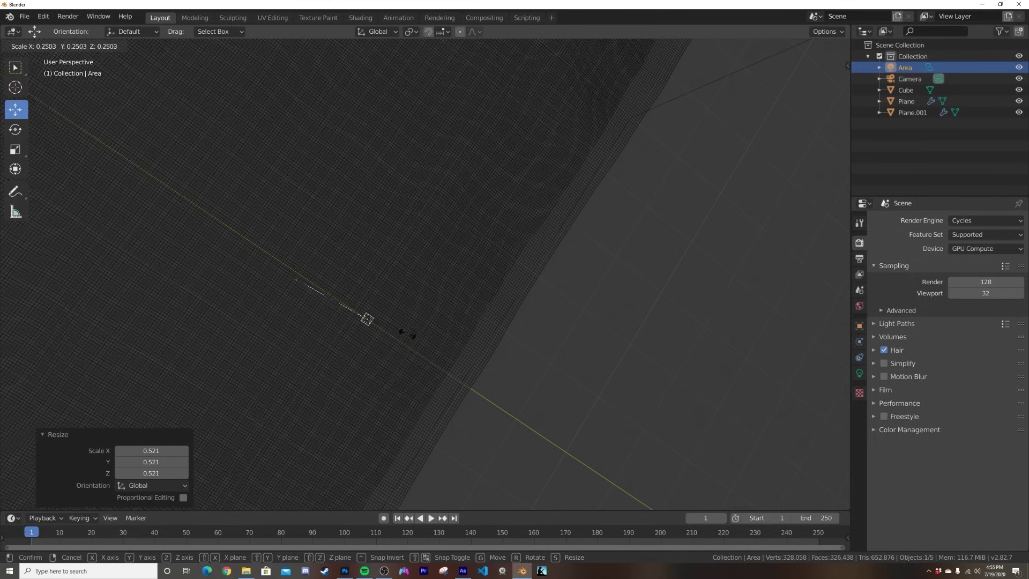
left_click(413, 336)
key("KP_0")
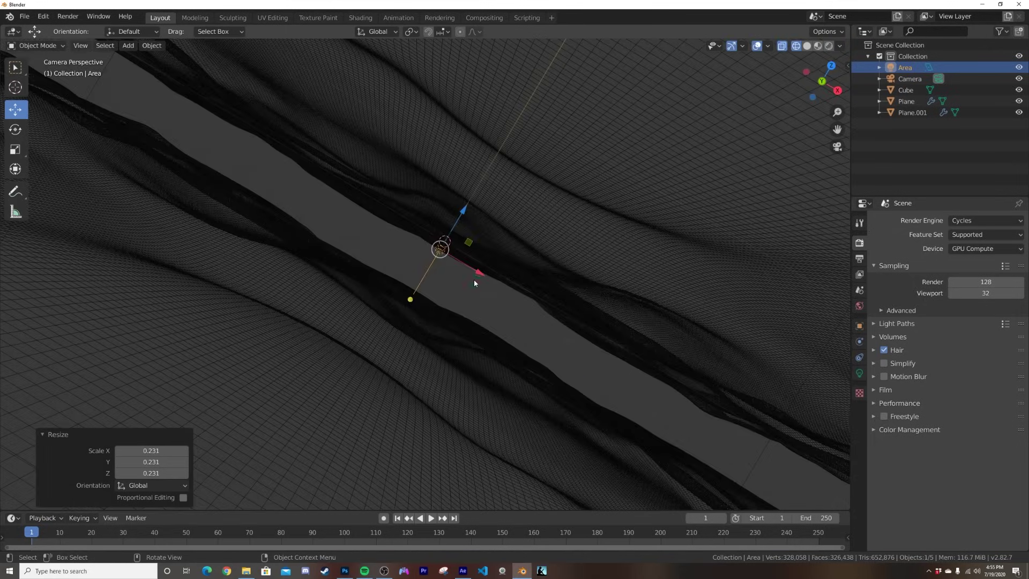
Switch the viewport to rendered shading and set the area light's power to 10000 W.
key("z")
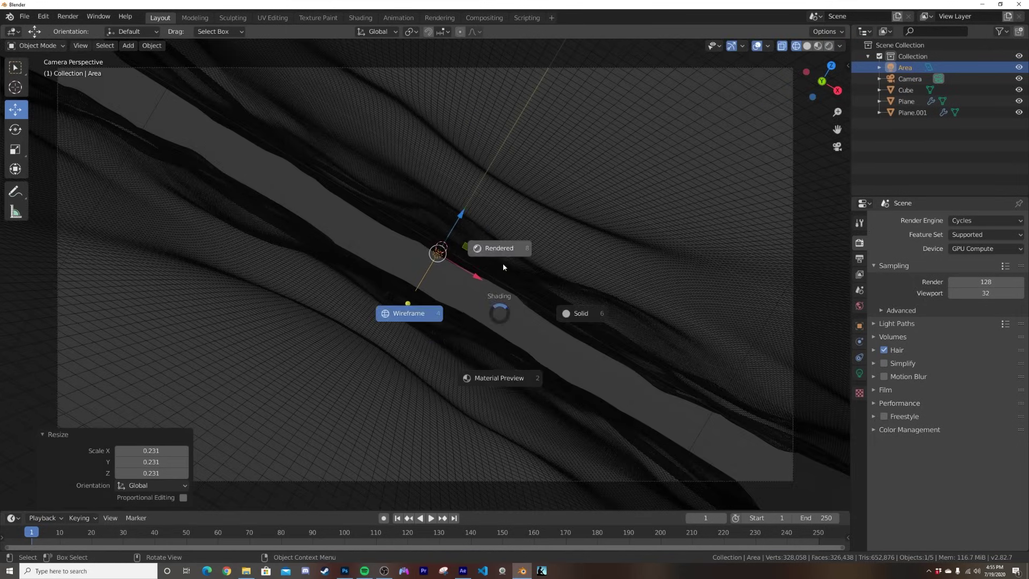
left_click(504, 267)
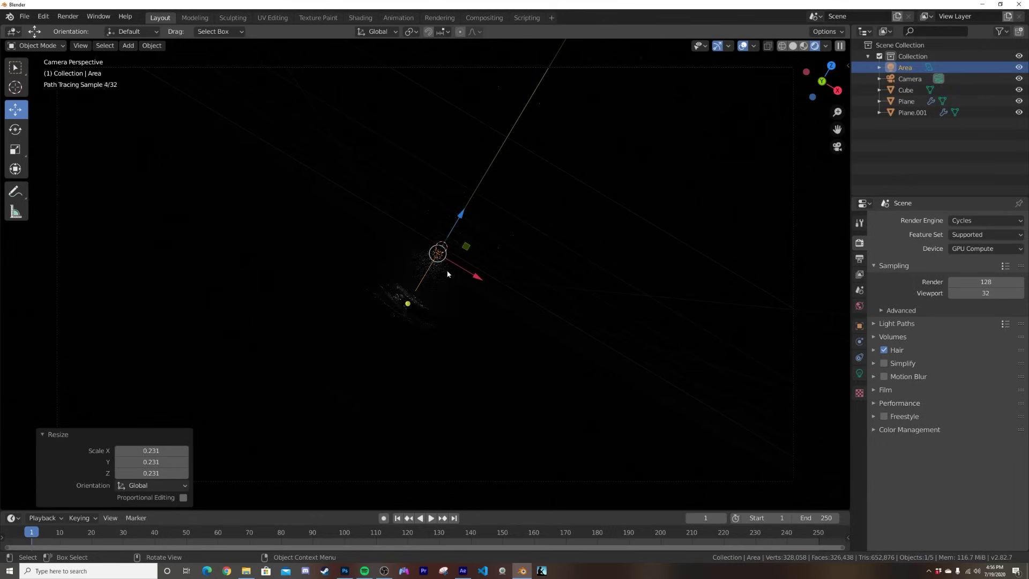
left_click(859, 374)
double_click(998, 292)
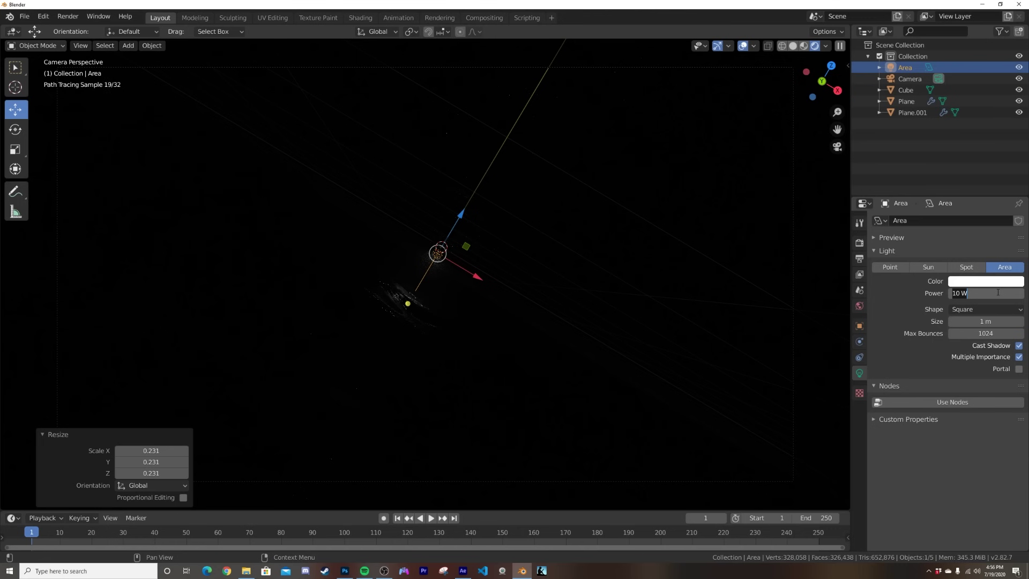
type("10000")
key("Return")
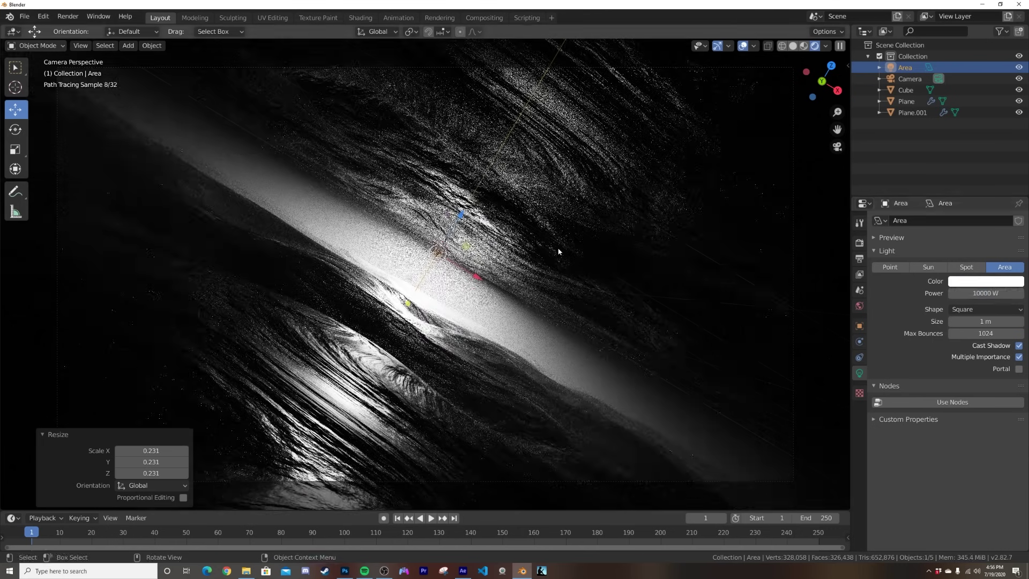
Tint the area light pale blue (hue 0.558, saturation 0.295) and move it about 2.47 m along X.
left_click(963, 283)
left_click(972, 164)
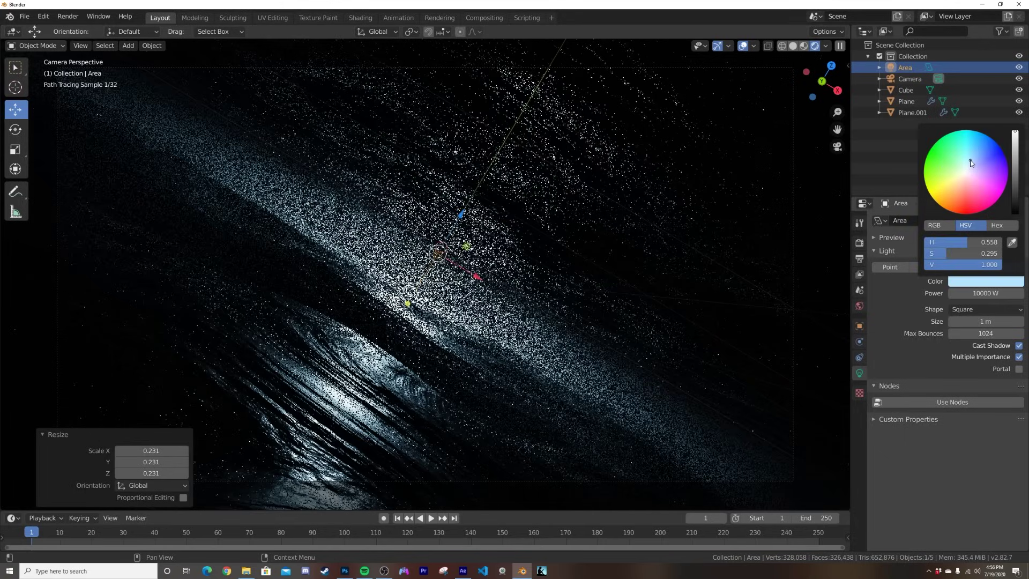
left_click_drag(476, 277, 556, 322)
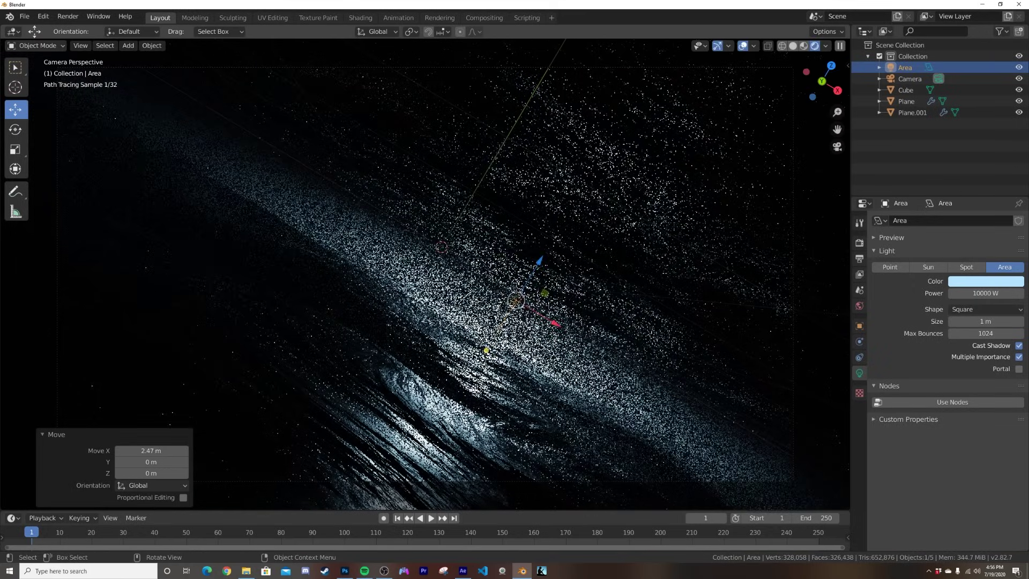
In solid shading, duplicate the area light and place the copy along negative X, beyond the gap's upper end and outside the camera frame.
scroll(506, 383, "down", 2)
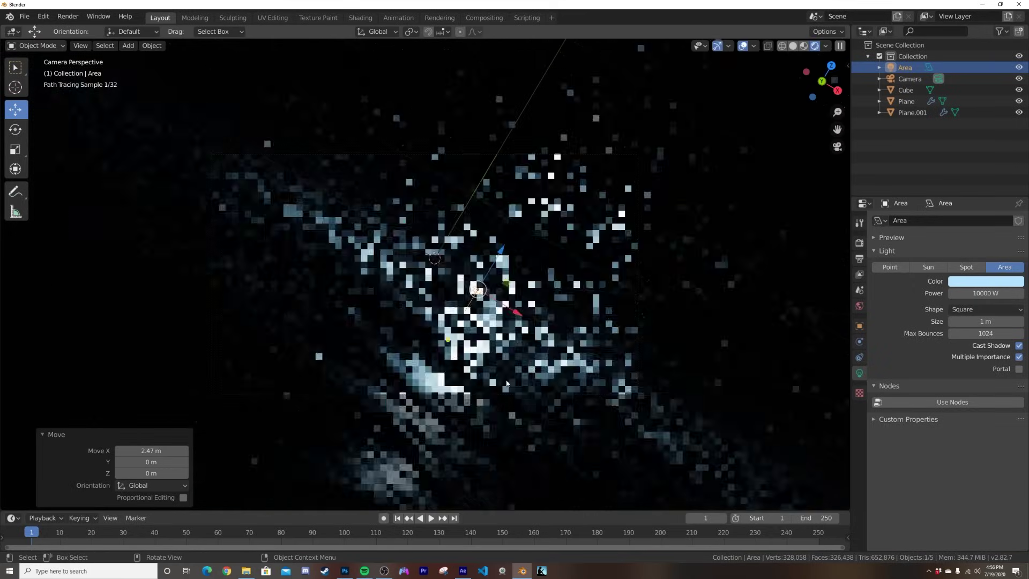
key("z")
left_click(579, 338)
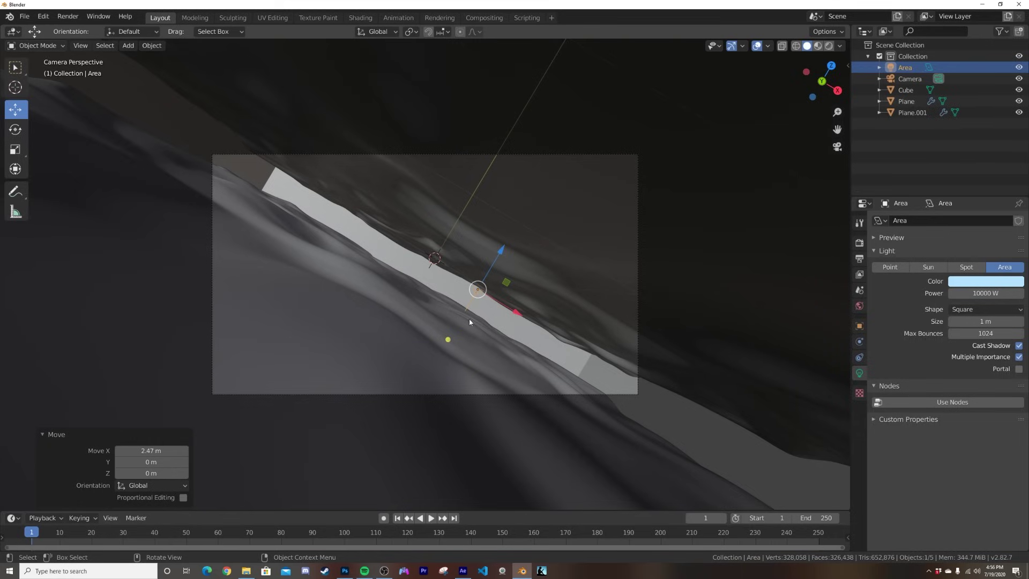
key("shift+d")
key("x")
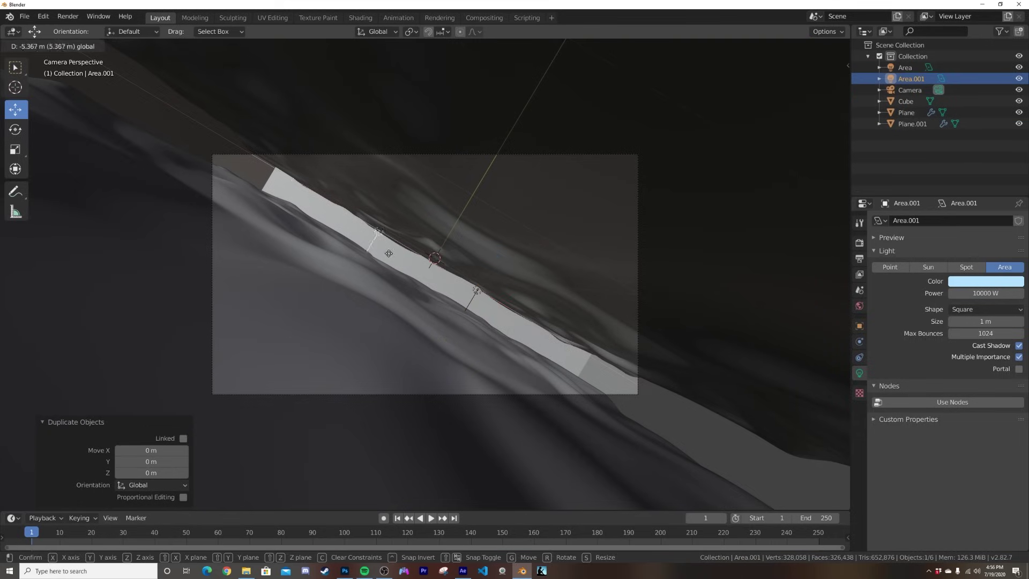
left_click(224, 133)
Lower the duplicate light about 0.381 m and rotate it about -88.6° in the view to shine along the gap.
left_click_drag(217, 93, 213, 107)
key("r")
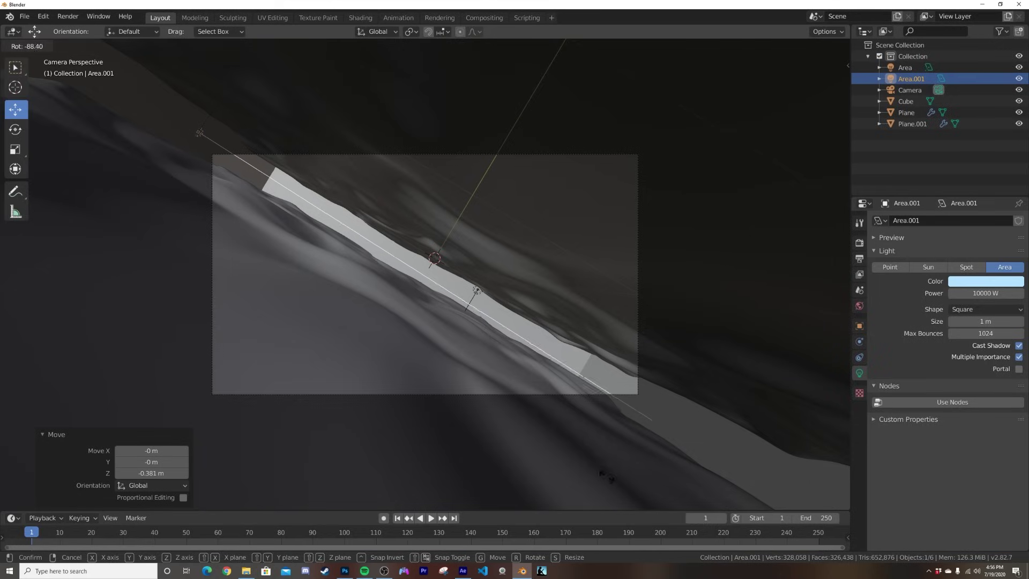
left_click(200, 133)
In rendered shading, move the duplicate light about 1.25 m further along negative X.
key("z")
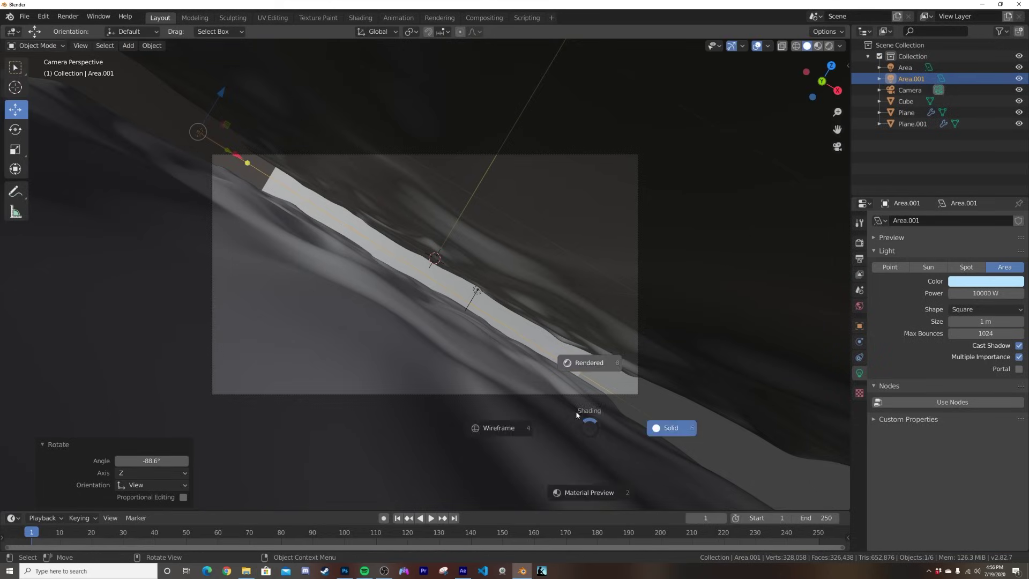
left_click(589, 379)
scroll(429, 333, "up", 4)
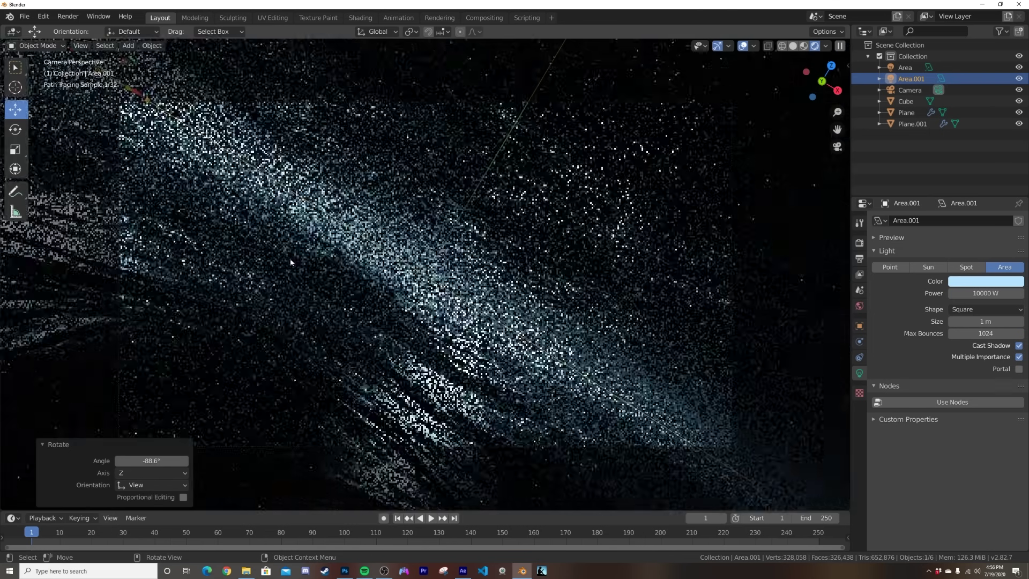
scroll(290, 263, "down", 4)
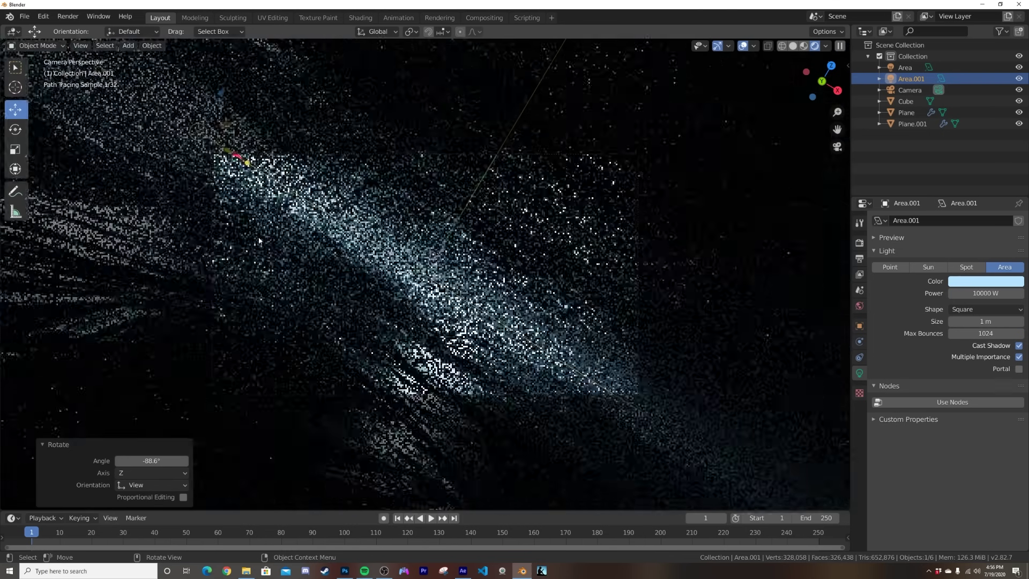
key("g")
key("Return")
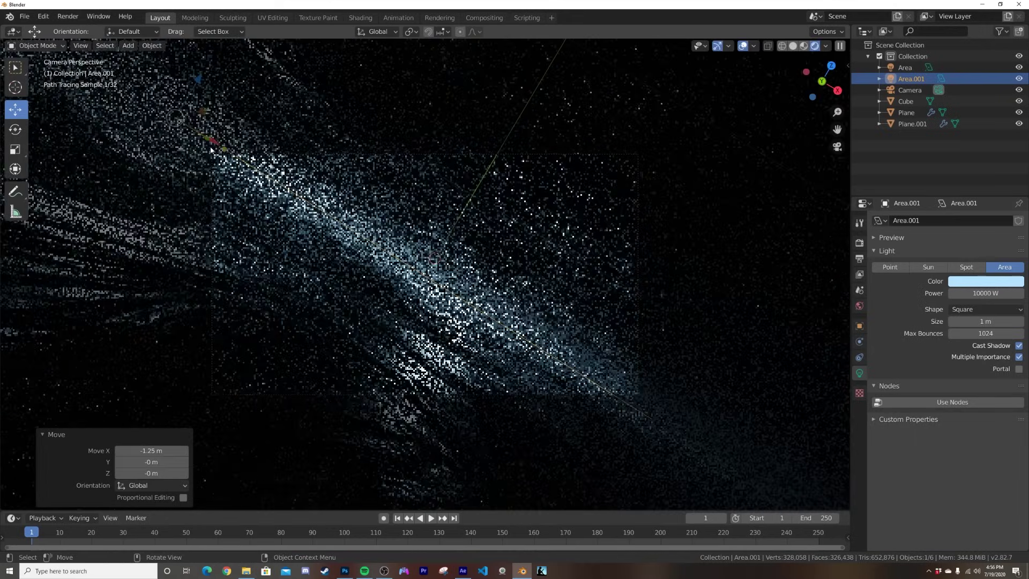
Change the duplicate light's color to a saturated red-orange and check the rendered result.
left_click(985, 282)
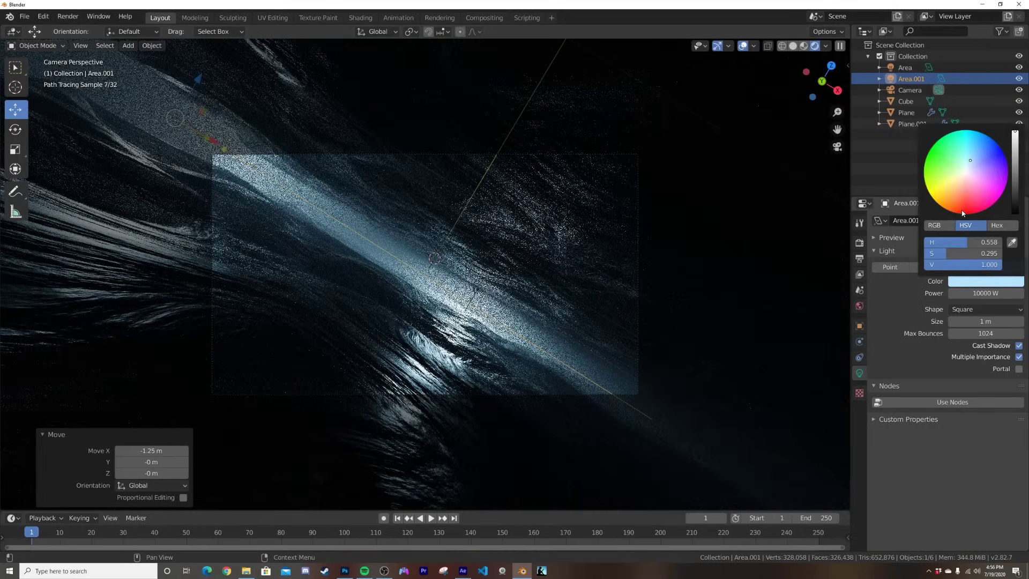
left_click_drag(970, 160, 956, 213)
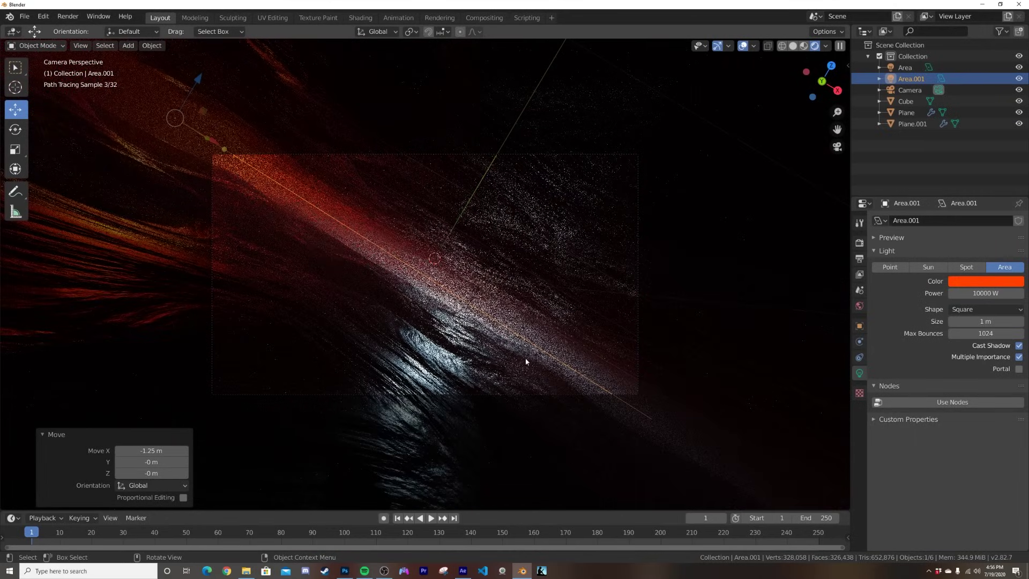
scroll(487, 396, "up", 4)
scroll(484, 383, "down", 3)
In solid shading, set a render region around the camera frame.
key("z")
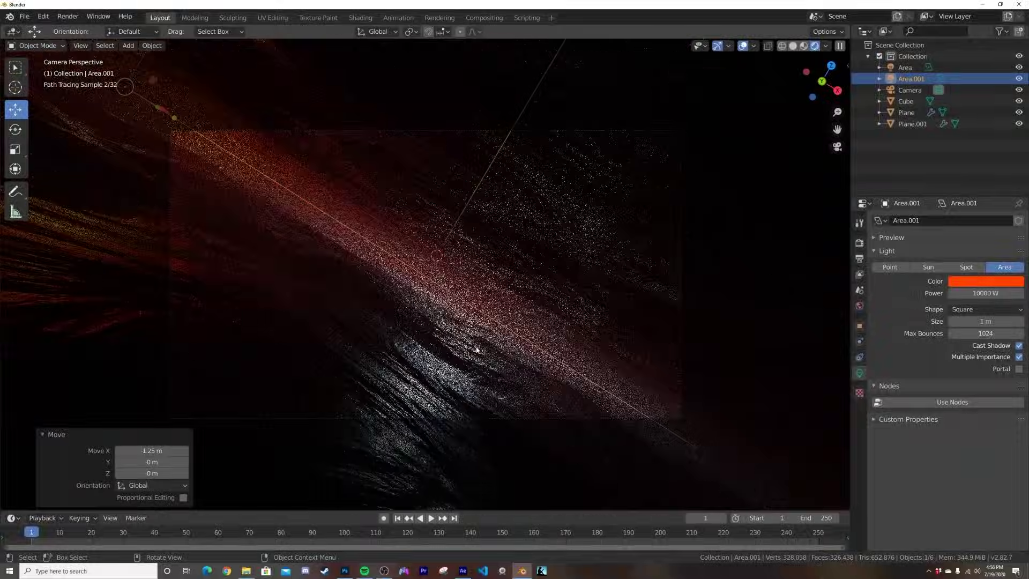
left_click(554, 347)
key("F3")
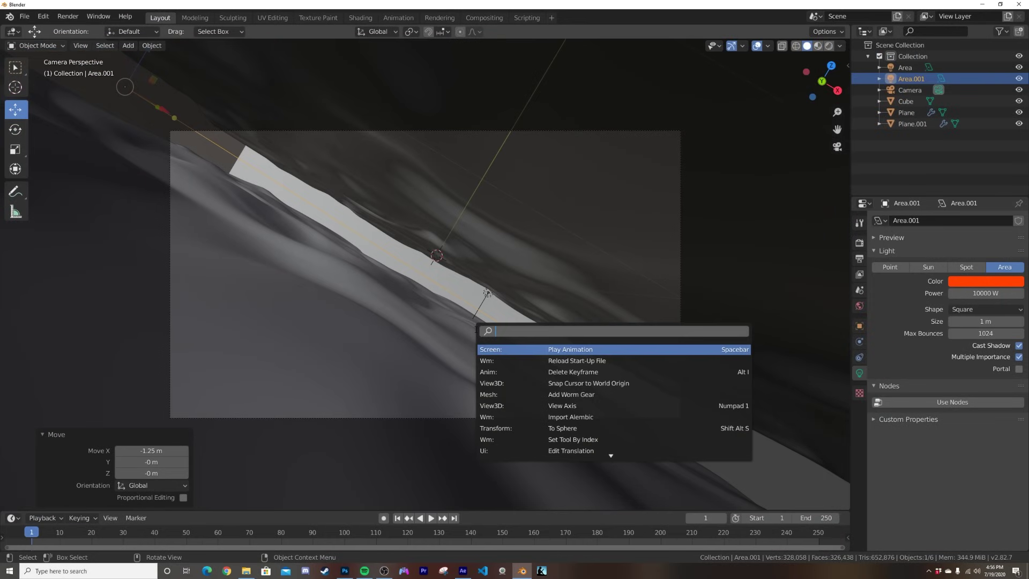
type("SET RE")
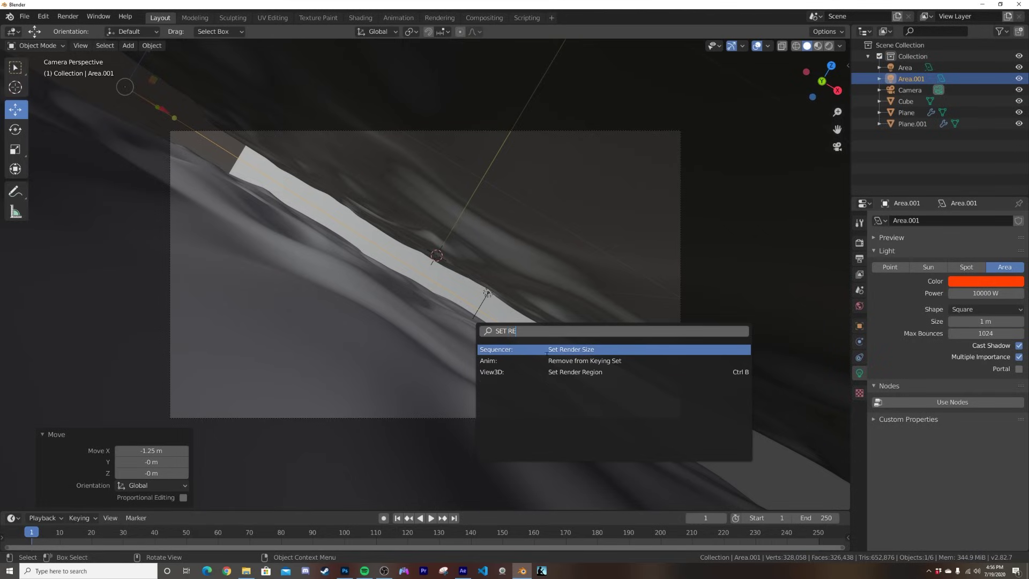
left_click(576, 372)
left_click_drag(133, 113, 729, 455)
scroll(646, 438, "up", 1)
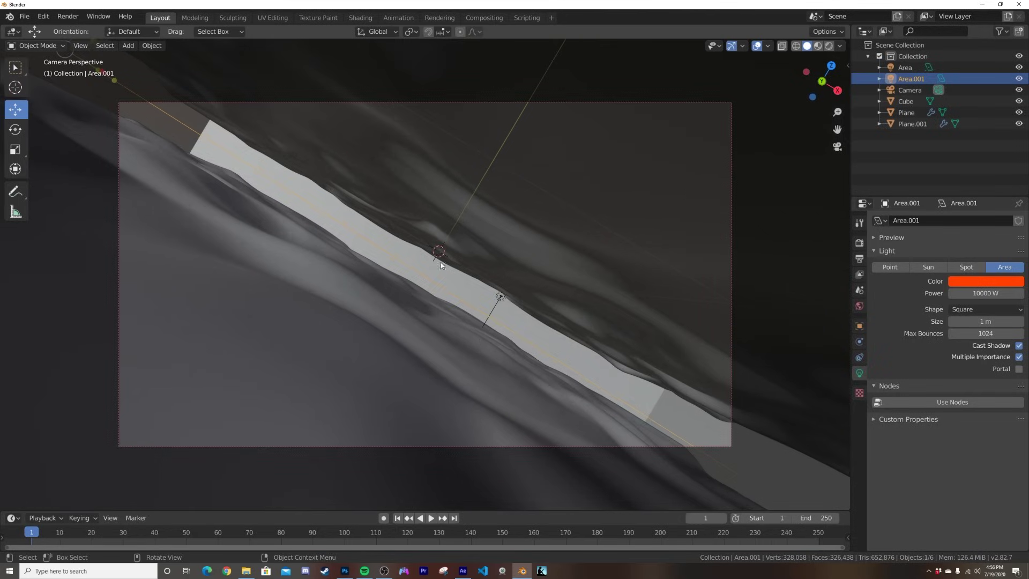
Examine the rendered camera region with the viewport overlays hidden, and return to solid shading.
key("z")
left_click(461, 206)
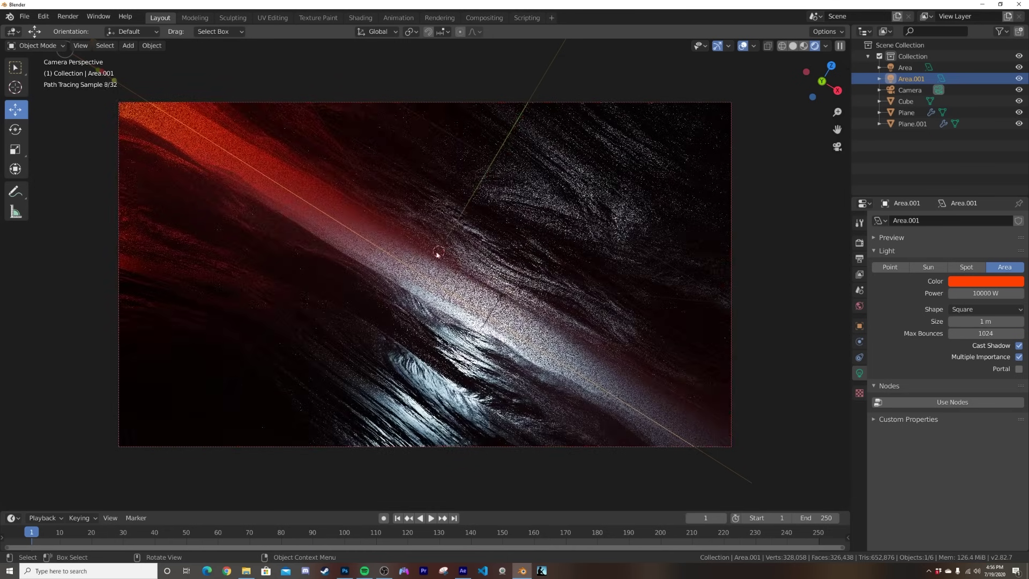
left_click(743, 47)
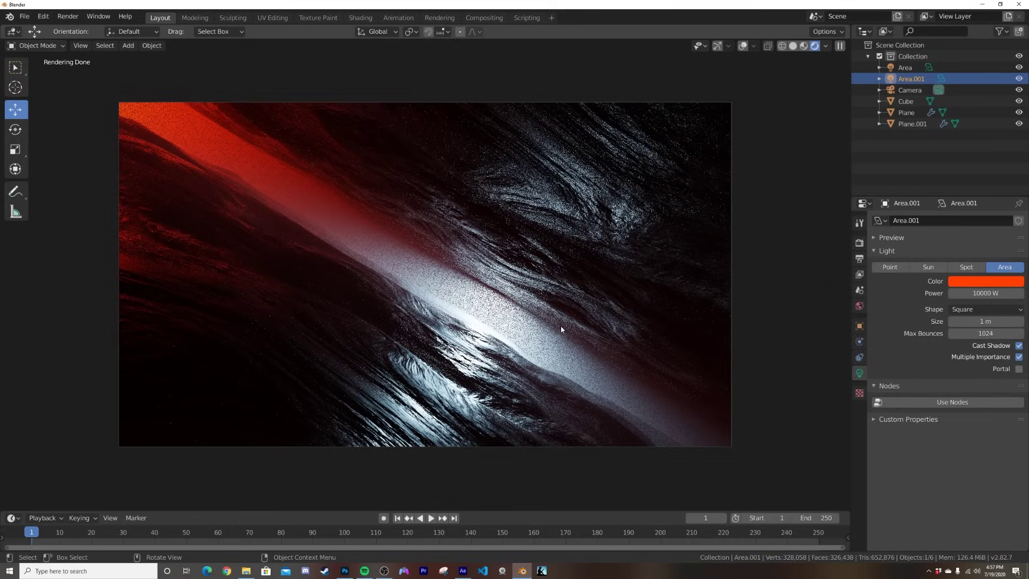
key("z")
left_click(458, 268)
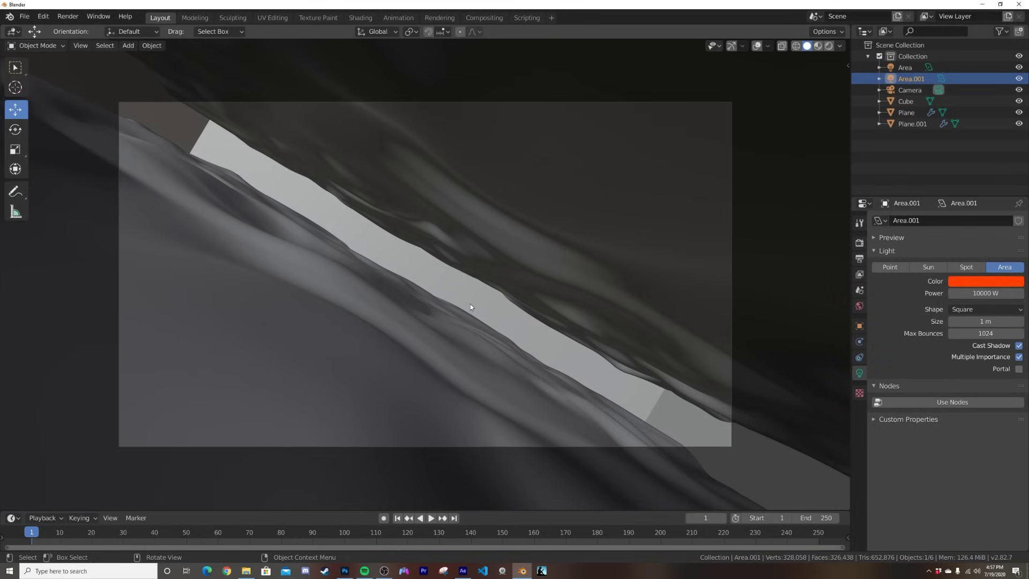
Add an icosphere with 2 subdivisions and a 1 m radius at the origin, and show the viewport overlays again.
key("shift+a")
mouse_move(471, 304)
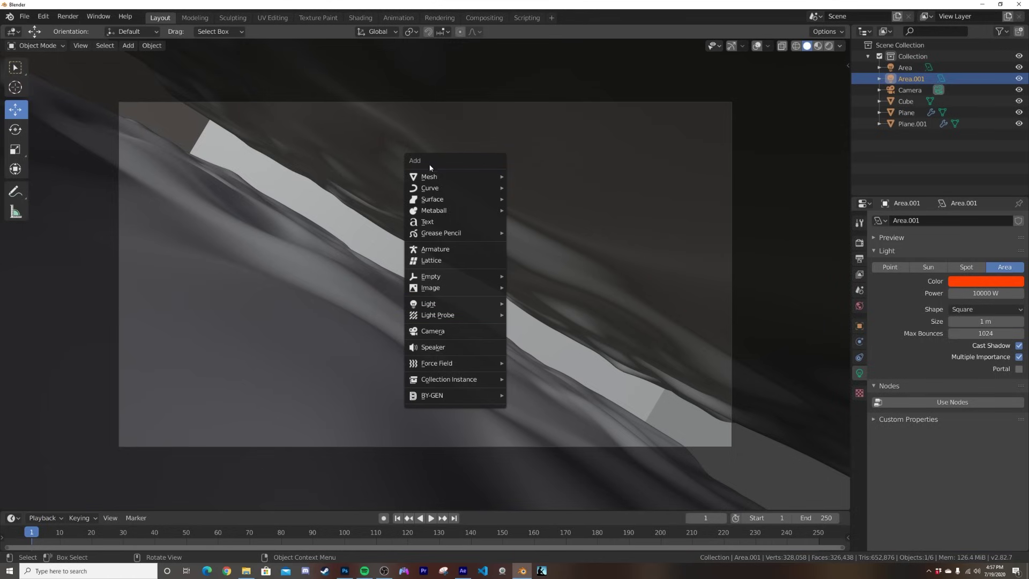
mouse_move(440, 177)
left_click(534, 221)
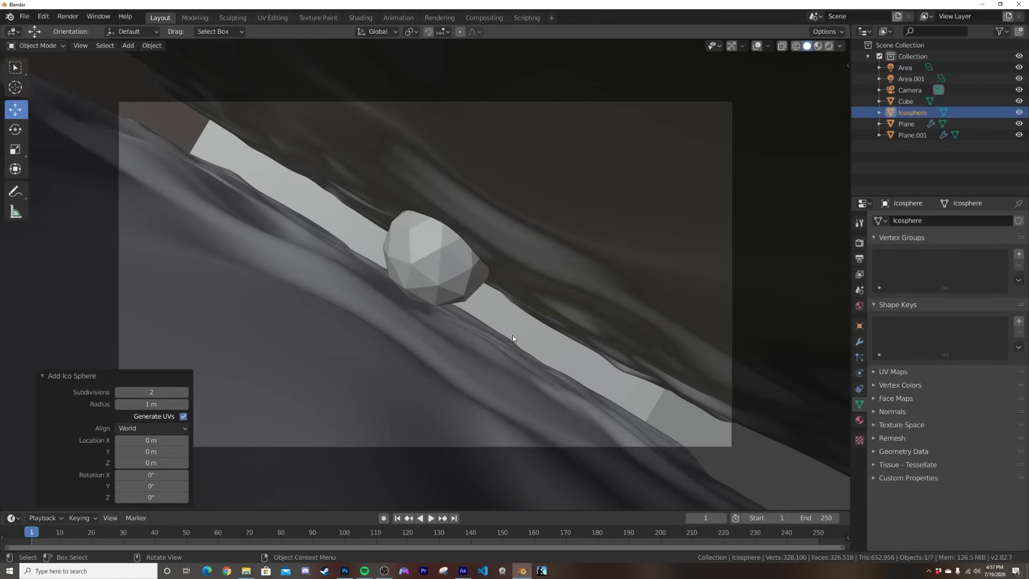
left_click(756, 46)
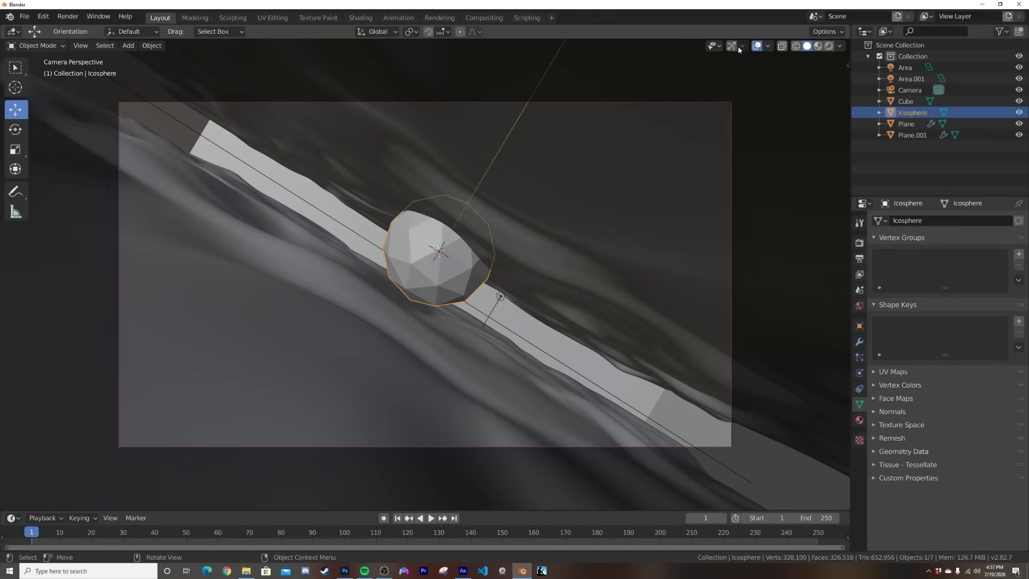
Subdivide the icosphere's whole mesh into a finer, rounder surface and shade the object smooth.
key("Tab")
right_click(460, 231)
left_click(460, 230)
left_click_drag(172, 435, 214, 419)
key("Tab")
right_click(376, 273)
left_click(375, 272)
Move the sphere about 2.41 m along X so it sits partly in the gap, and scale it by about 1.277.
left_click_drag(462, 213, 423, 275)
middle_click_drag(703, 350, 336, 337)
left_click_drag(142, 187, 524, 354)
key("KP_0")
key("s")
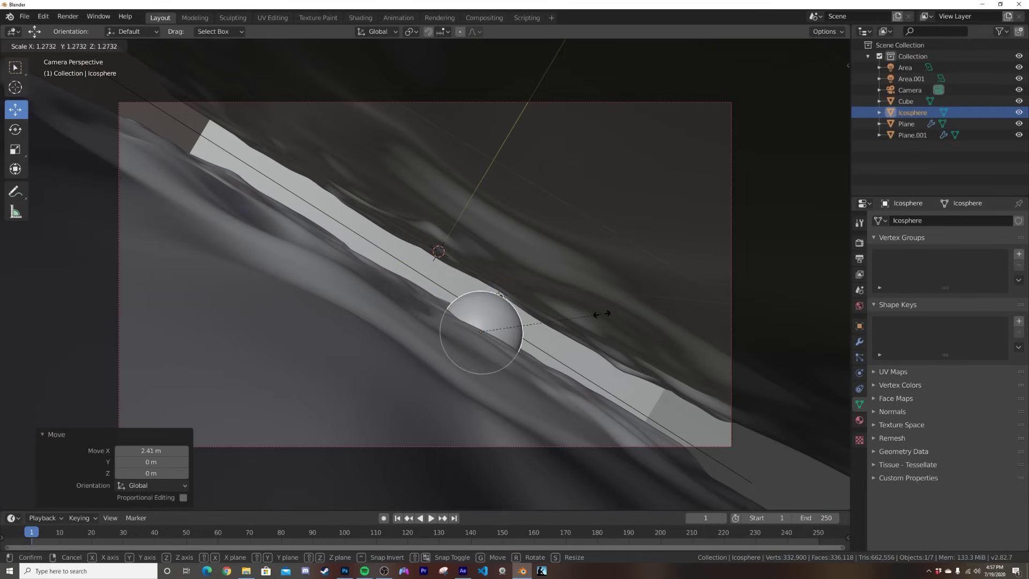
left_click(583, 326)
In rendered shading, give the sphere a new glass-like material with Roughness 0 and Transmission 1.
key("z")
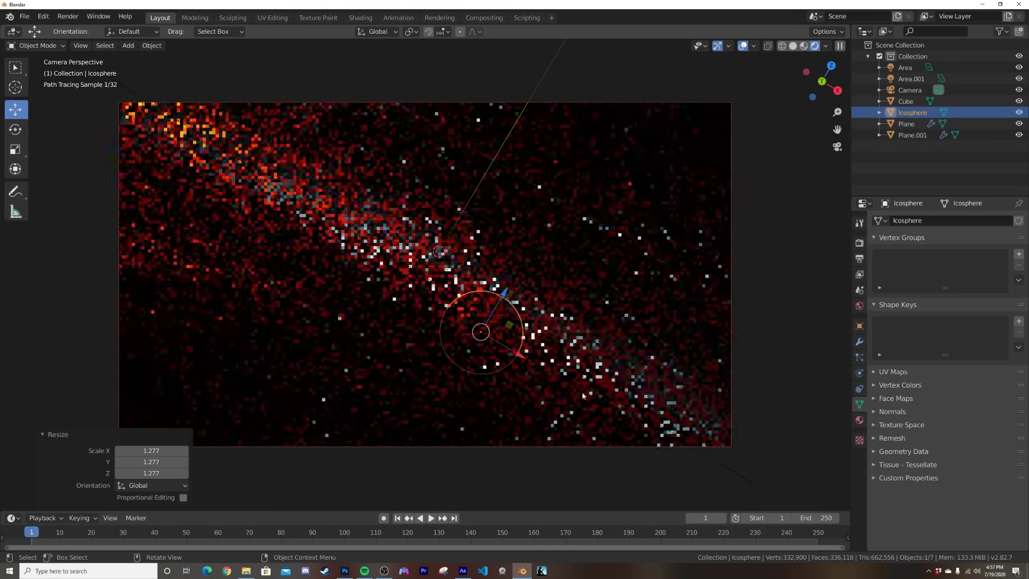
left_click(859, 420)
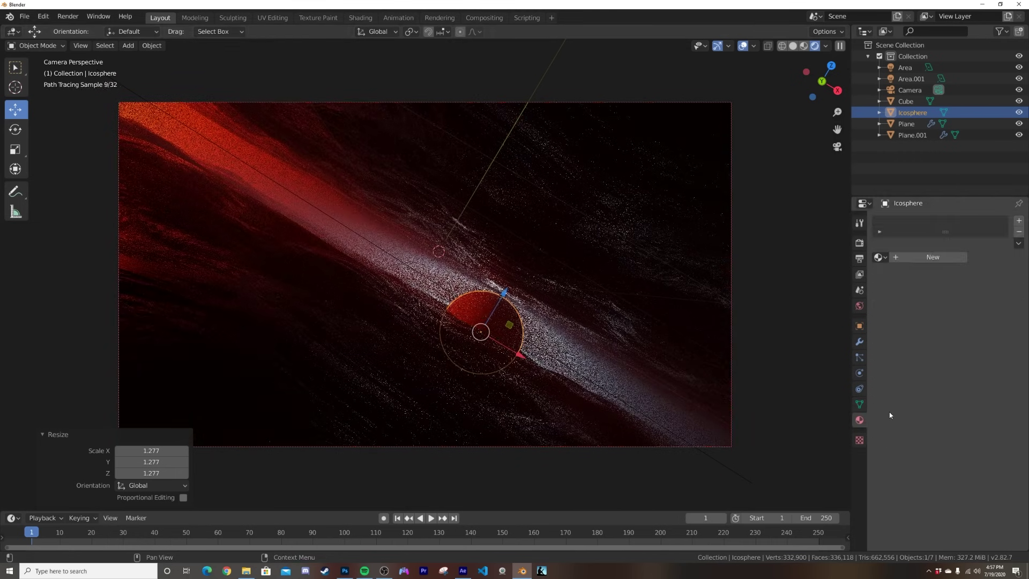
left_click(938, 256)
scroll(965, 452, "down", 5)
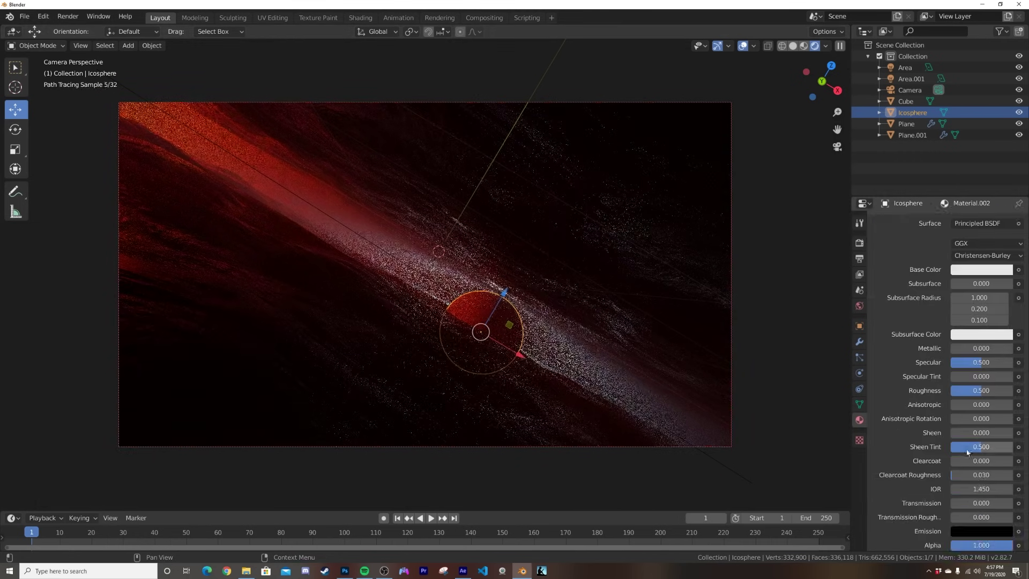
left_click_drag(976, 391, 952, 391)
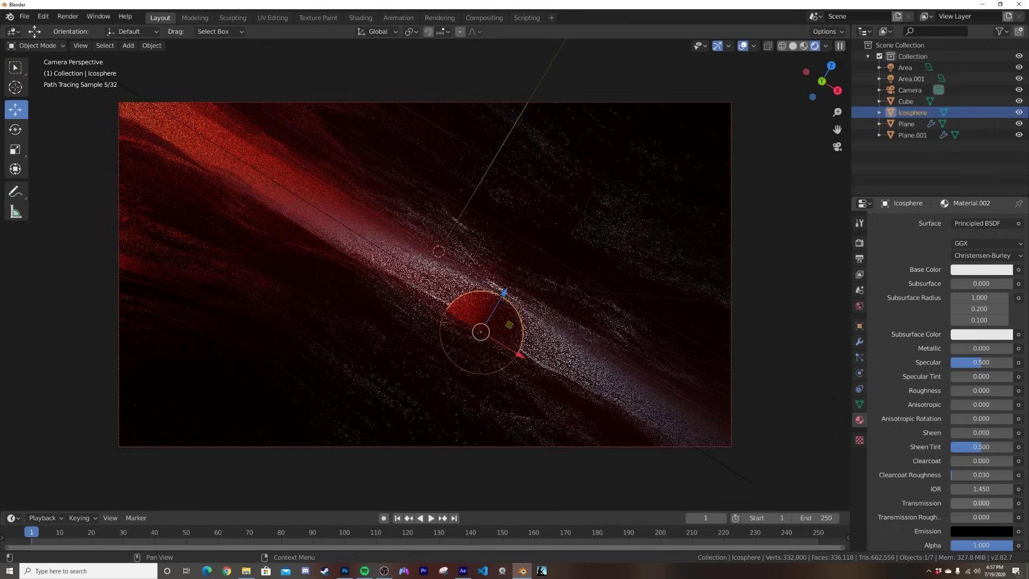
left_click(815, 351)
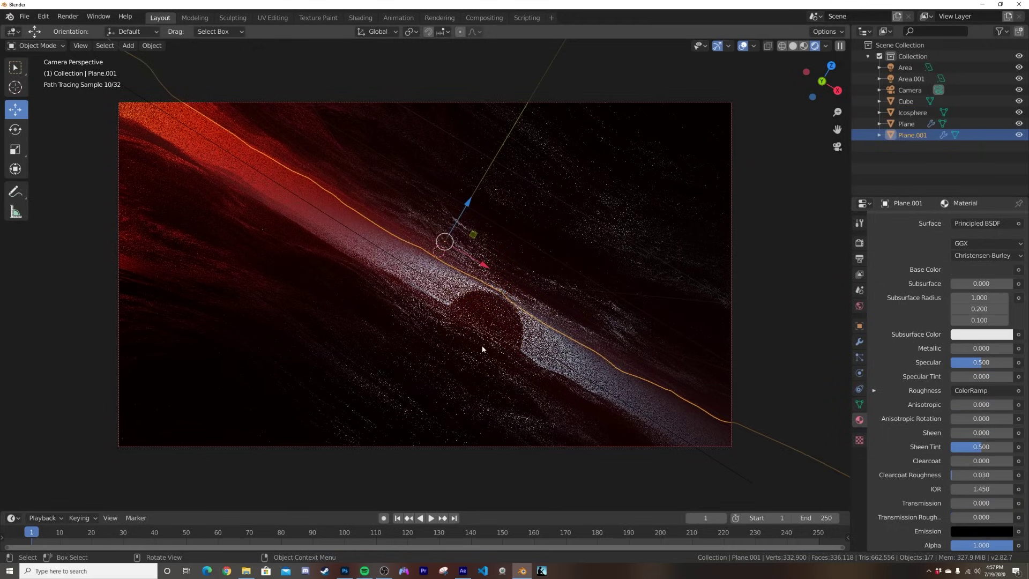
left_click(492, 320)
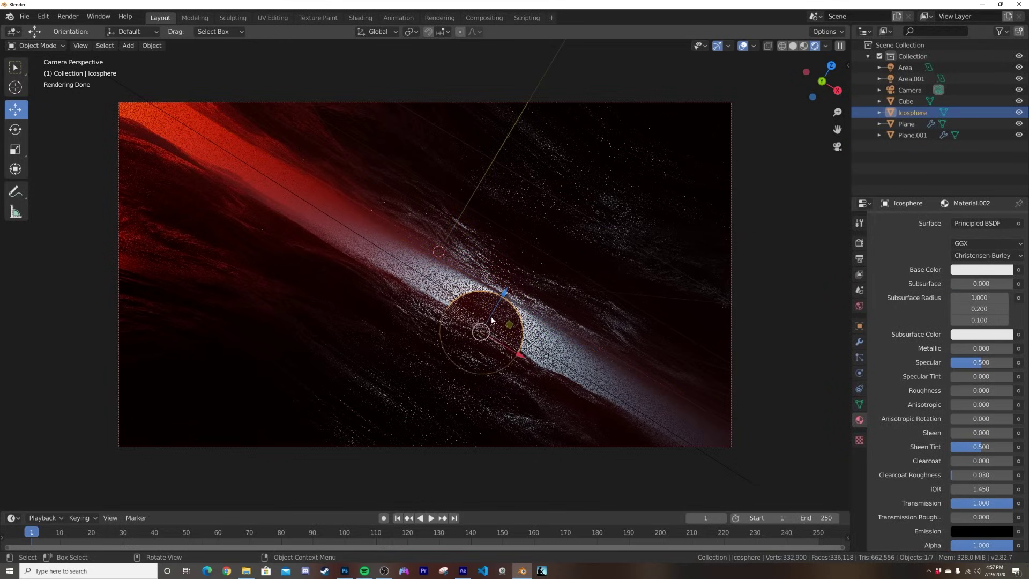
In the Shading workspace, add a ColorRamp node to the sphere's material and connect its Color to the Roughness input.
left_click(360, 17)
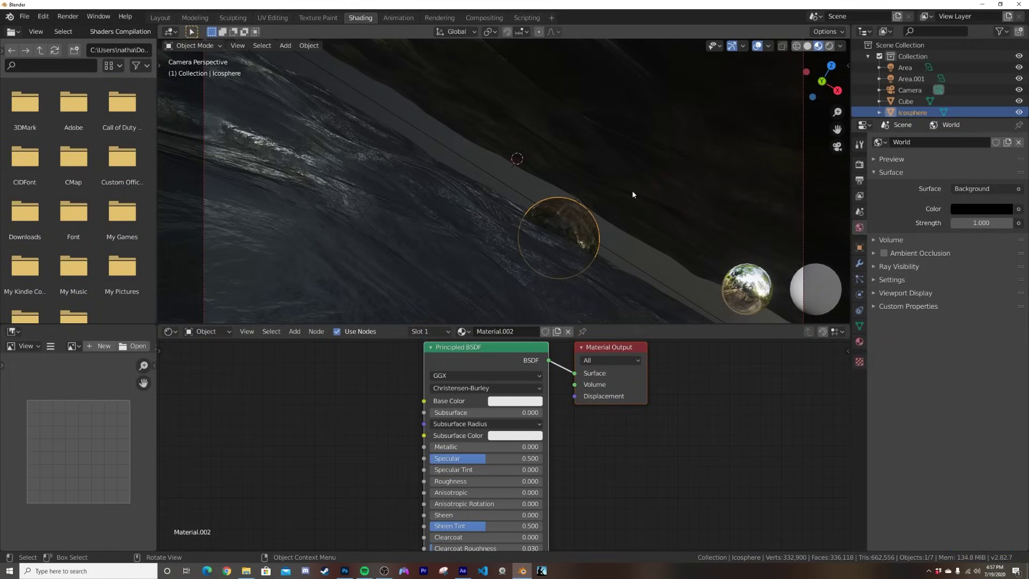
key("KP_Decimal")
middle_click_drag(577, 163, 549, 216)
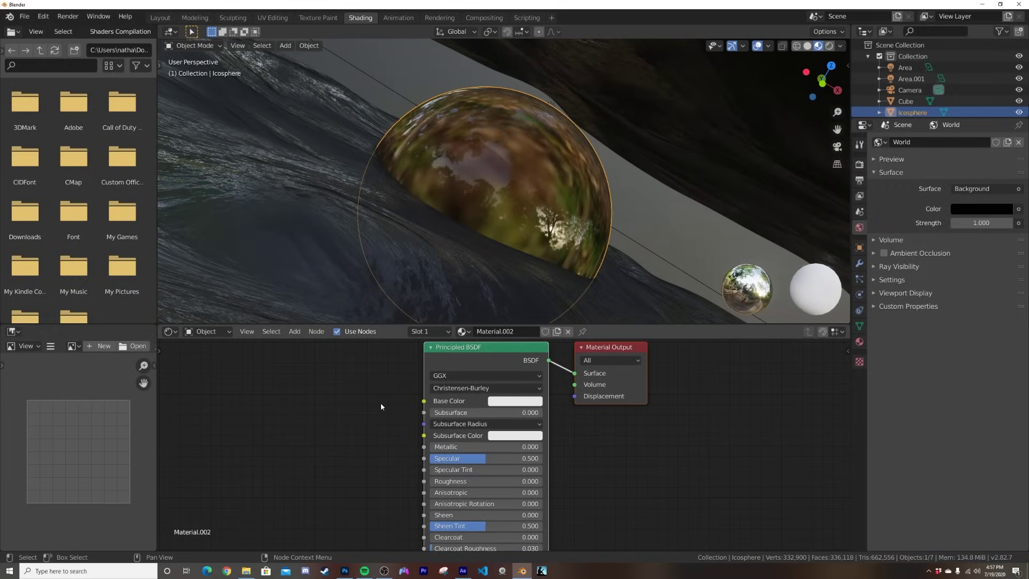
scroll(368, 397, "down", 1)
key("shift+a")
mouse_move(368, 397)
type("col")
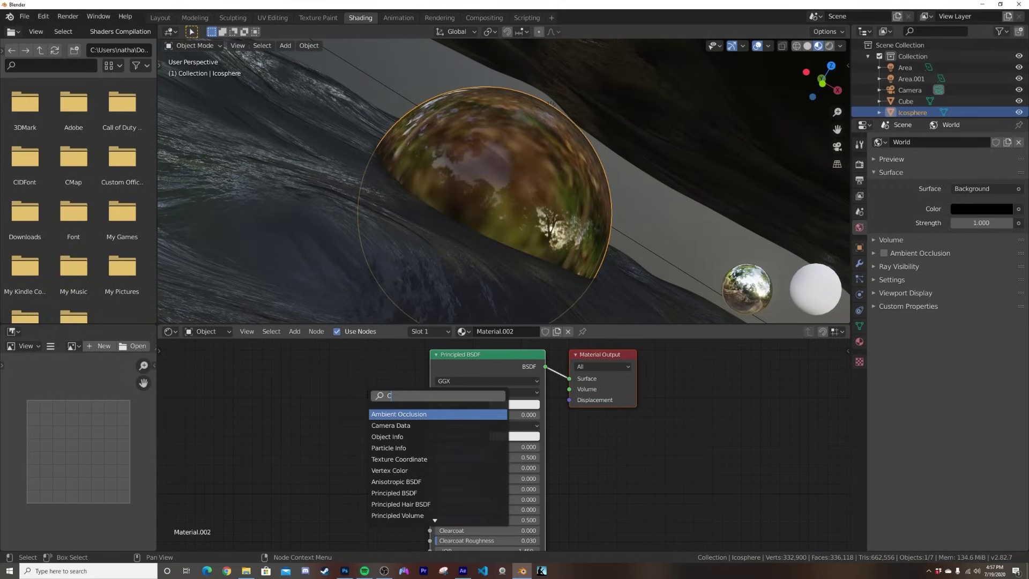
key("Down")
key("Return")
left_click(240, 457)
middle_click_drag(372, 472, 410, 443)
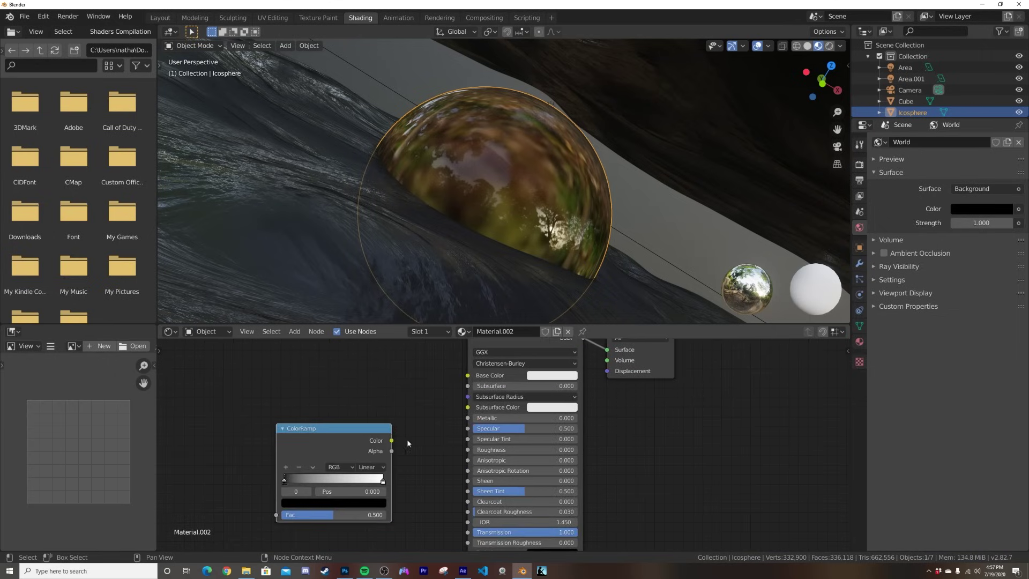
left_click_drag(391, 440, 467, 450)
Add a Noise Texture with Mapping and Texture Coordinate nodes, using Object coordinates for the mapping.
middle_click_drag(204, 448, 317, 434)
key("shift+a")
type("noise")
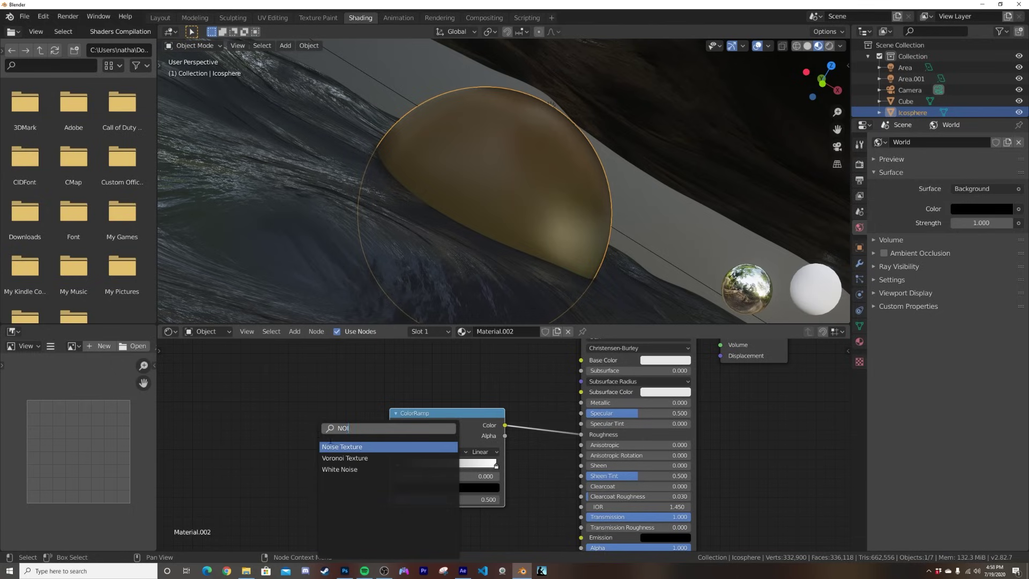
key("Return")
left_click(274, 434)
key("ctrl+t")
middle_click_drag(214, 455, 412, 403)
left_click_drag(301, 435, 334, 422)
Connect the noise Fac to the ColorRamp with its black stop at 0.273, and set the noise Detail to 16 and Distortion to 0.390.
middle_click_drag(469, 430, 379, 431)
left_click_drag(451, 400, 546, 417)
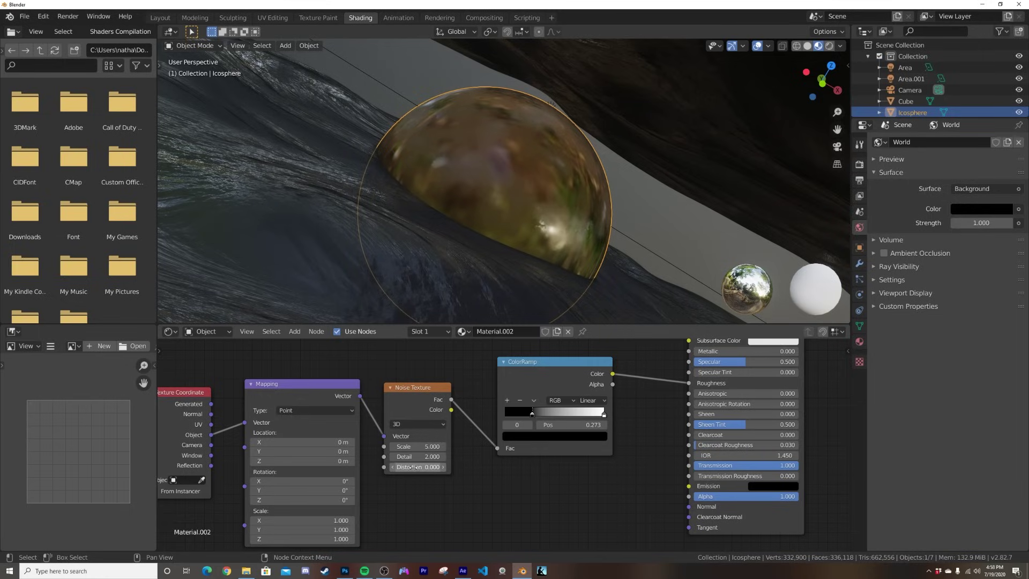
left_click_drag(418, 456, 429, 457)
From the camera view, slightly adjust the sphere's scale and switch the viewport to rendered shading.
key("KP_0")
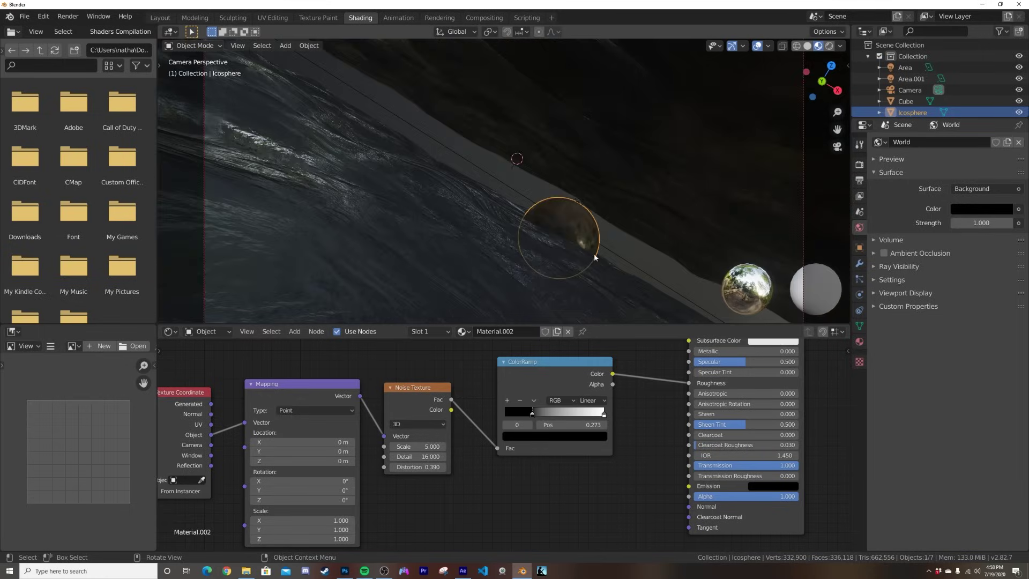
scroll(595, 255, "down", 2)
key("s")
left_click(621, 250)
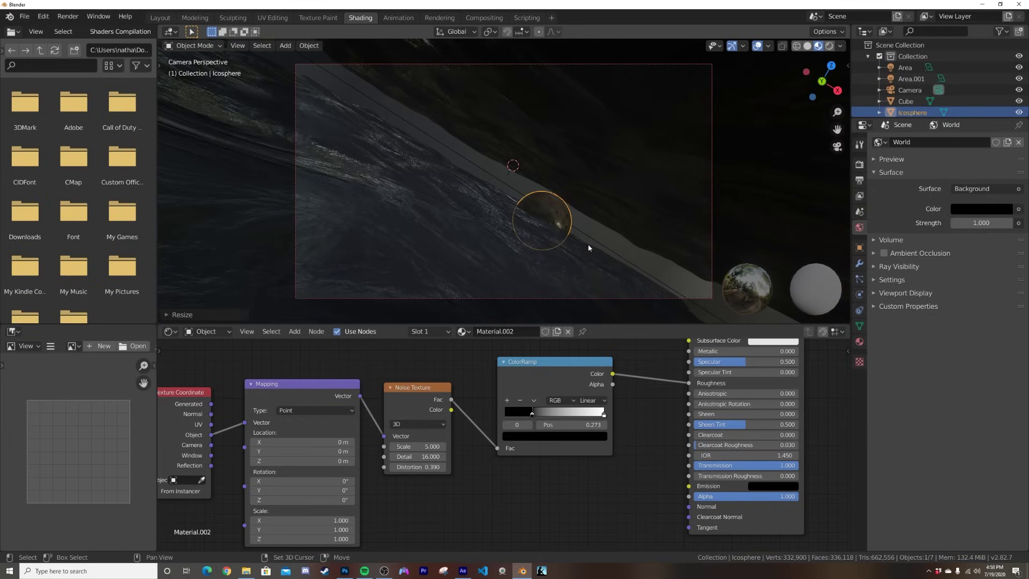
key("z")
left_click(531, 179)
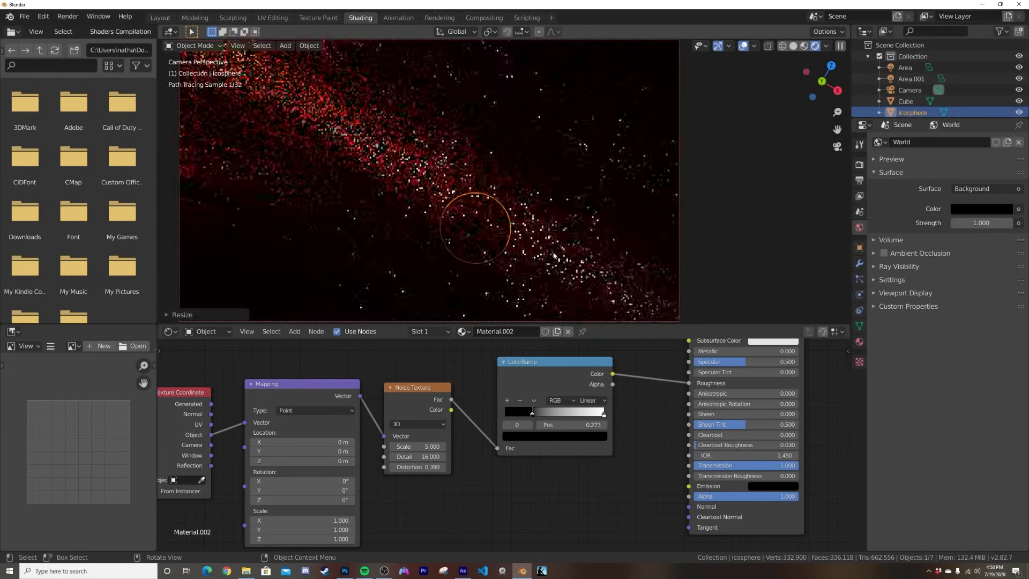
Set the power of the light-blue area light to 20000 W.
left_click(553, 254)
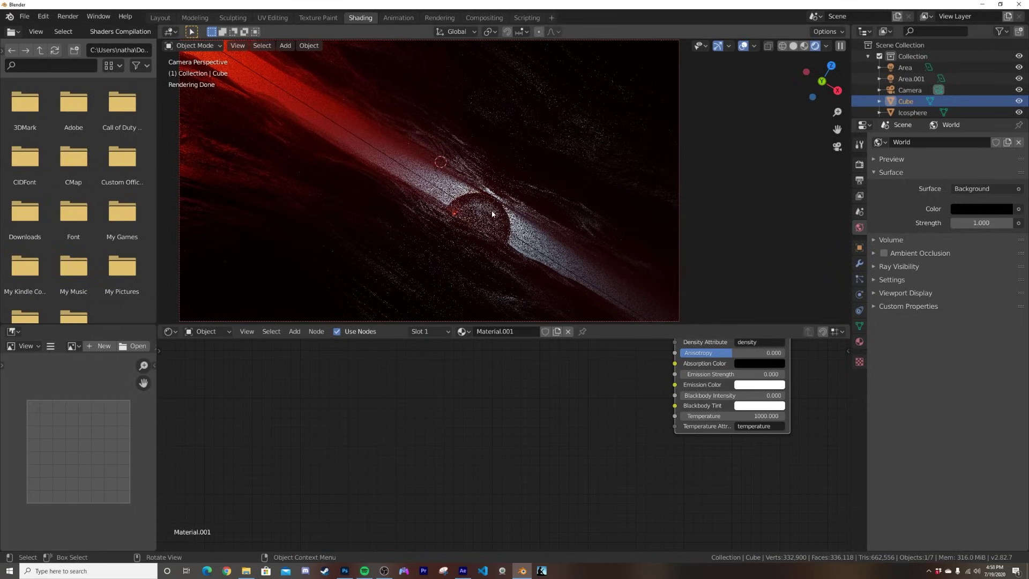
left_click(906, 68)
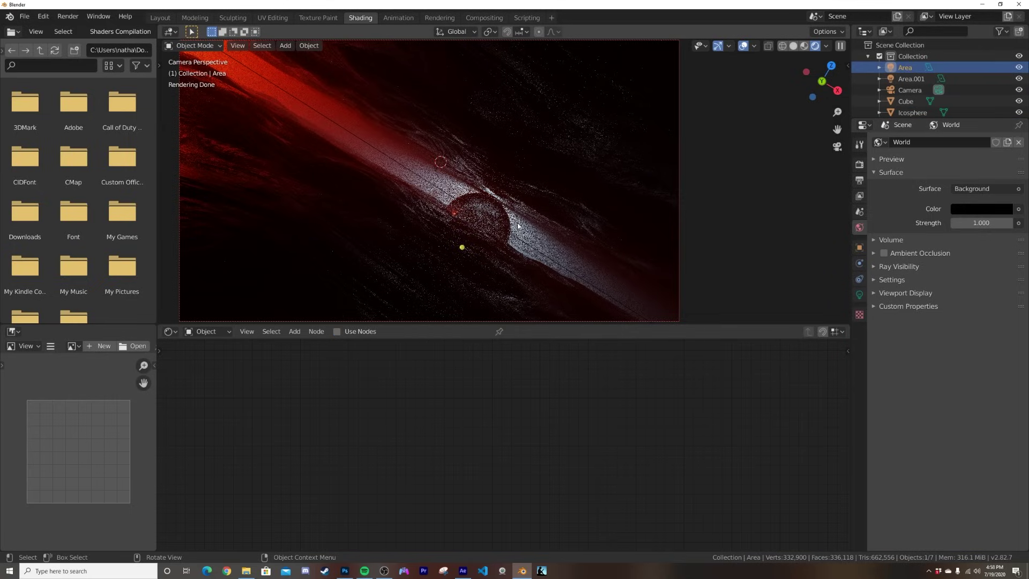
left_click(859, 295)
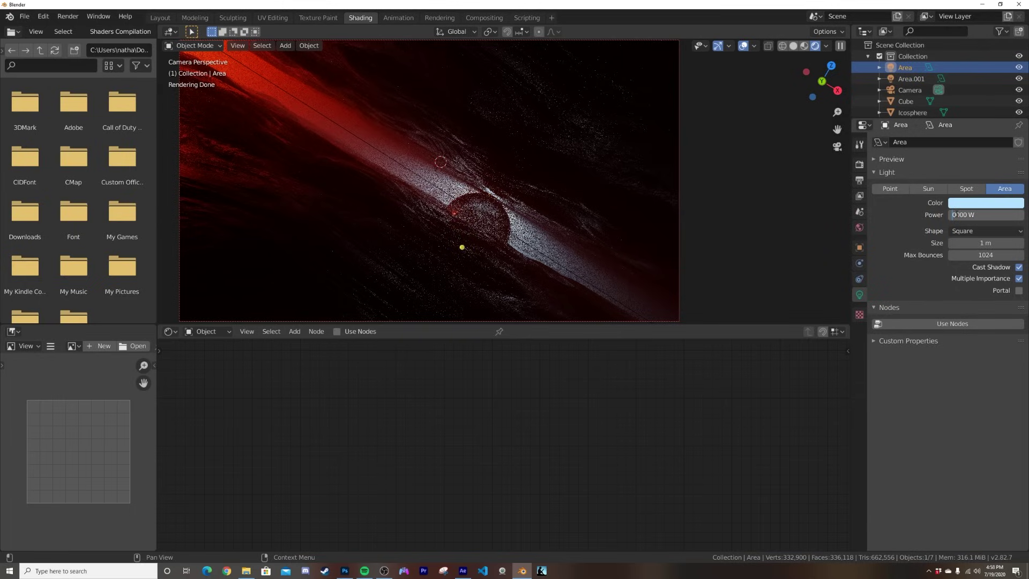
key("Return")
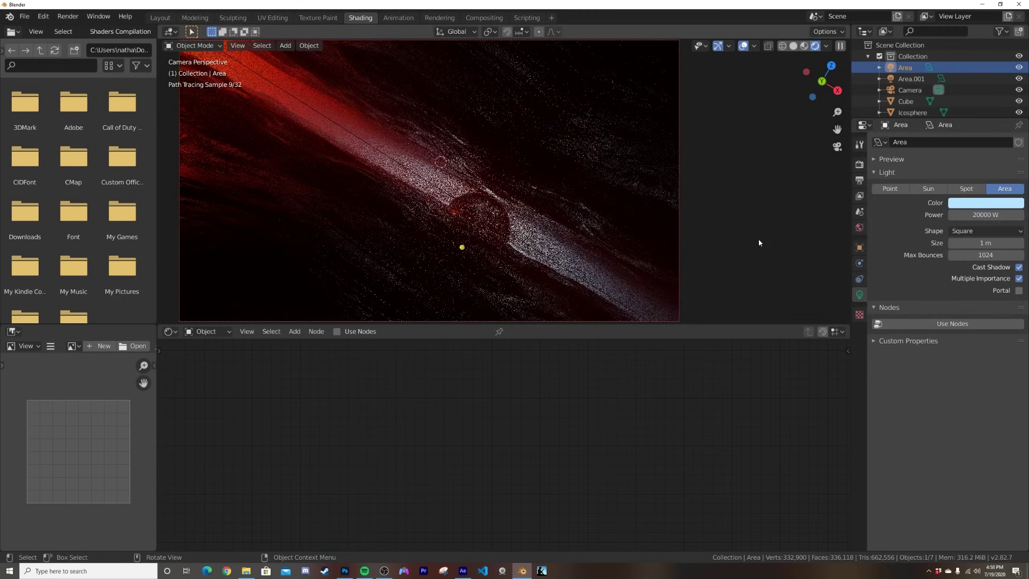
Lighten the grey Base Color of the terrain planes' material.
left_click(306, 218)
middle_click_drag(783, 377, 589, 461)
left_click(600, 393)
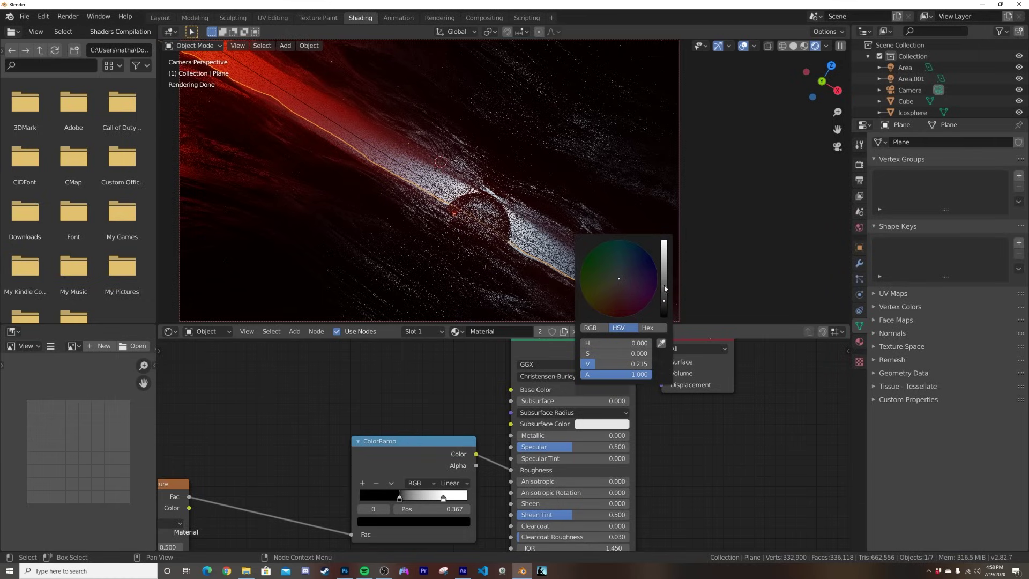
left_click(664, 289)
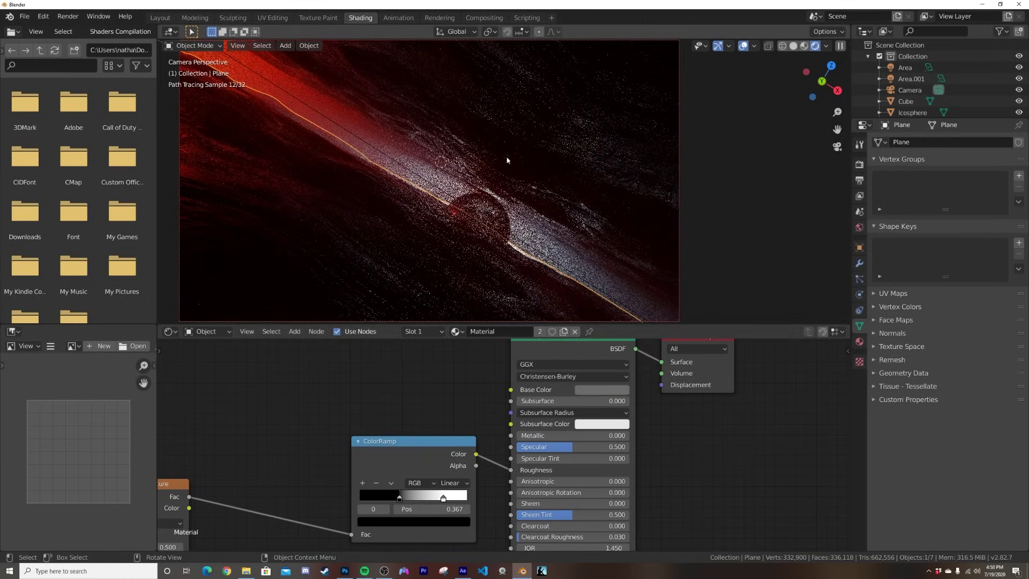
Examine the full rendered frame in the Layout workspace with overlays hidden, and return to the Shading workspace.
left_click(159, 18)
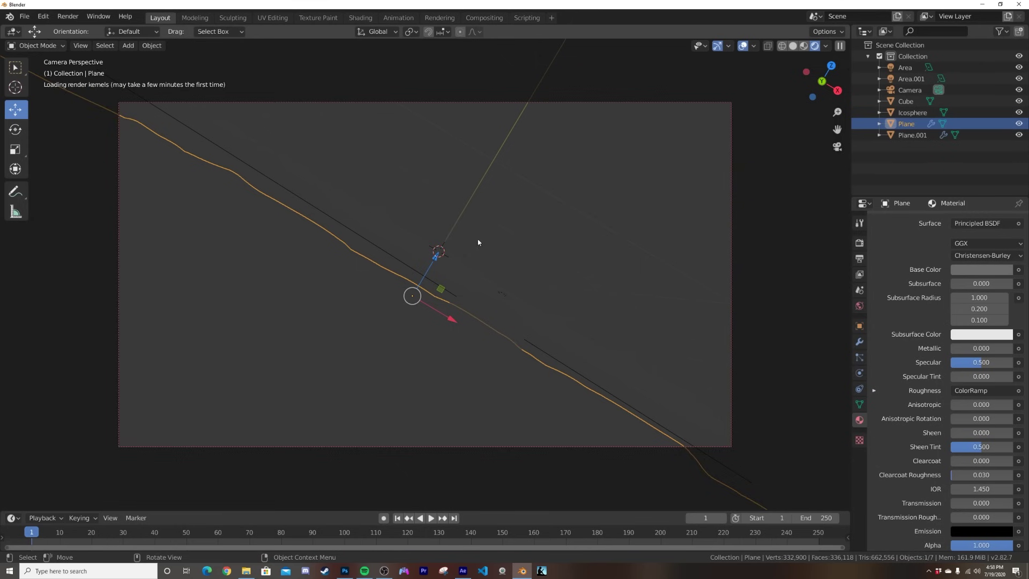
left_click(743, 47)
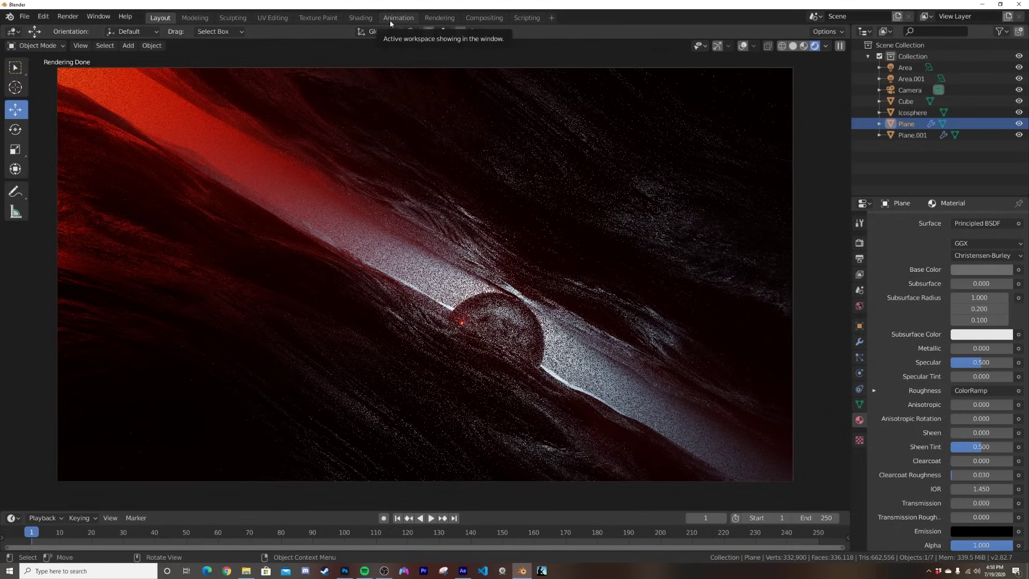
left_click(361, 18)
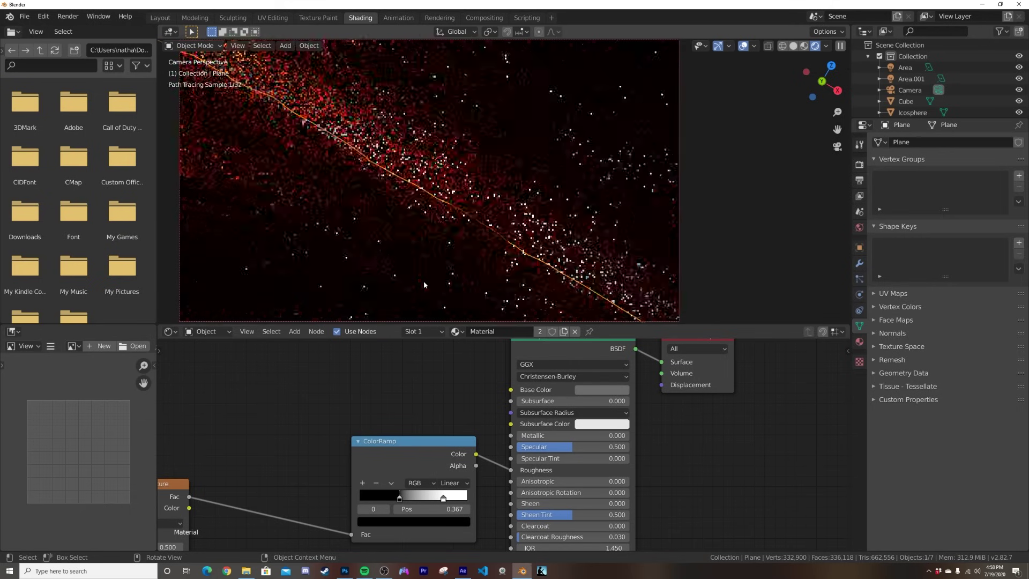
Shift the black stop of the terrain material's roughness ColorRamp toward white, move the white stop to 1.000, and preview the render.
key("z")
left_click(425, 143)
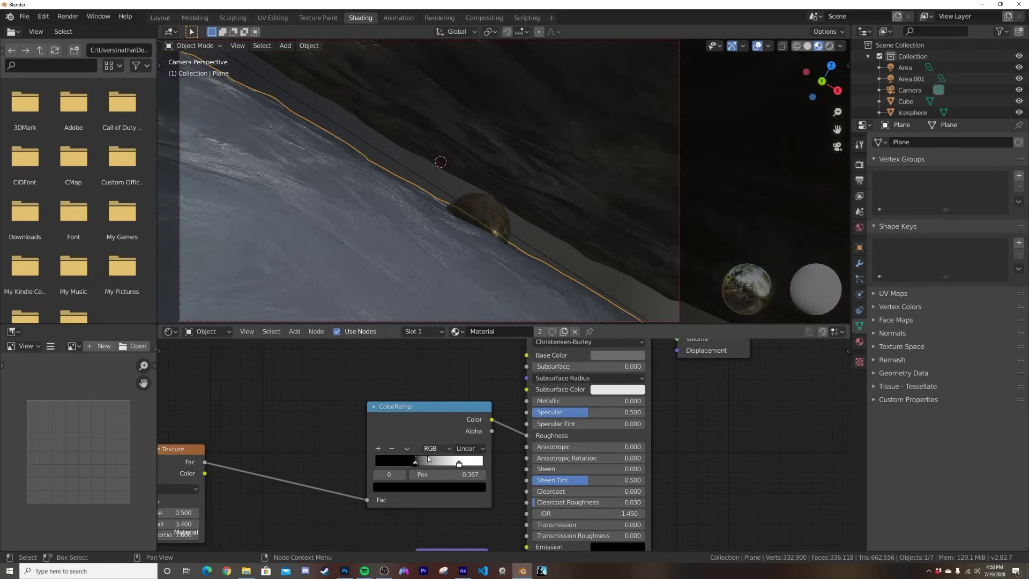
left_click_drag(417, 467, 467, 465)
key("z")
left_click(442, 236)
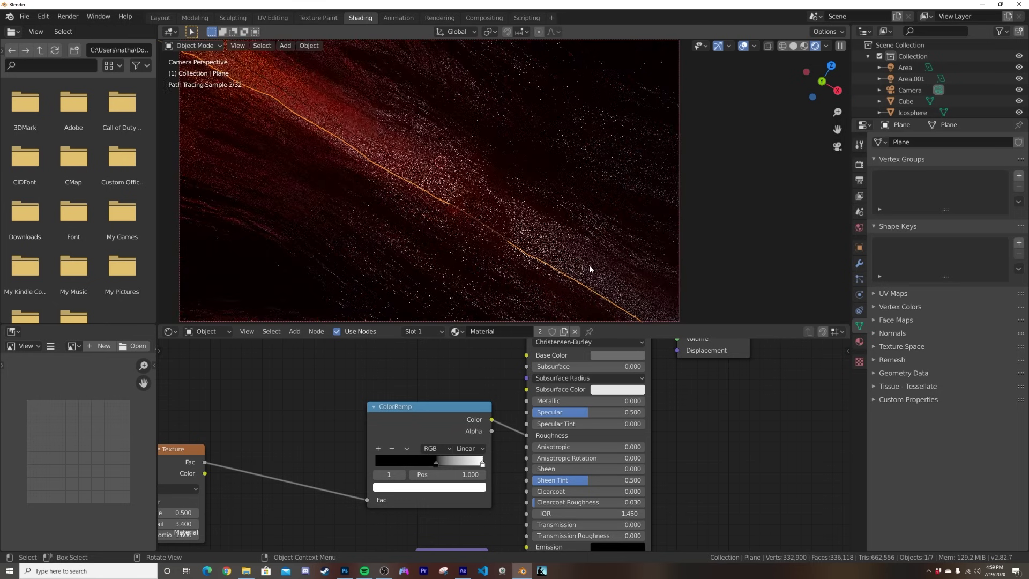
scroll(442, 256, "down", 1)
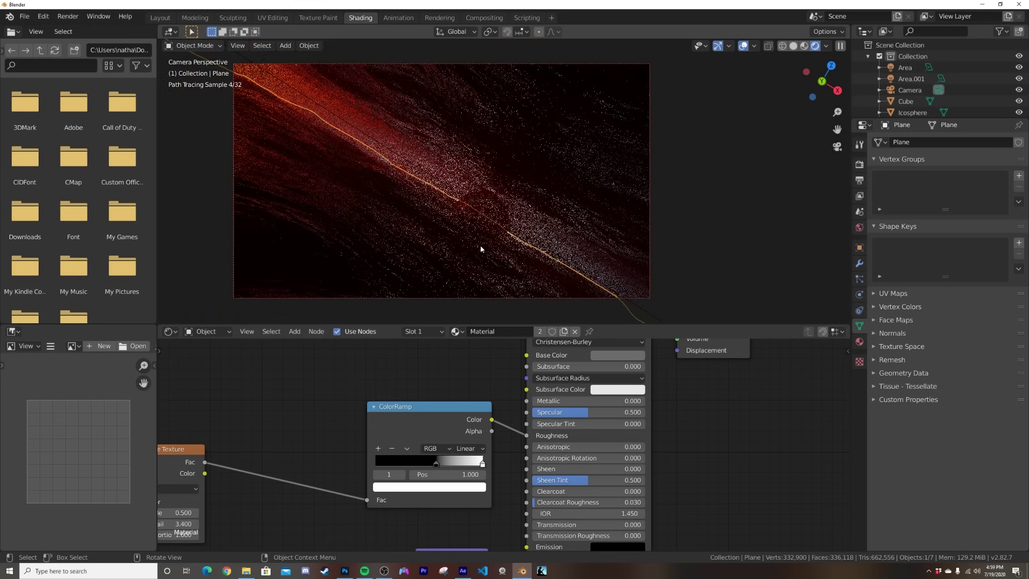
scroll(479, 245, "up", 3)
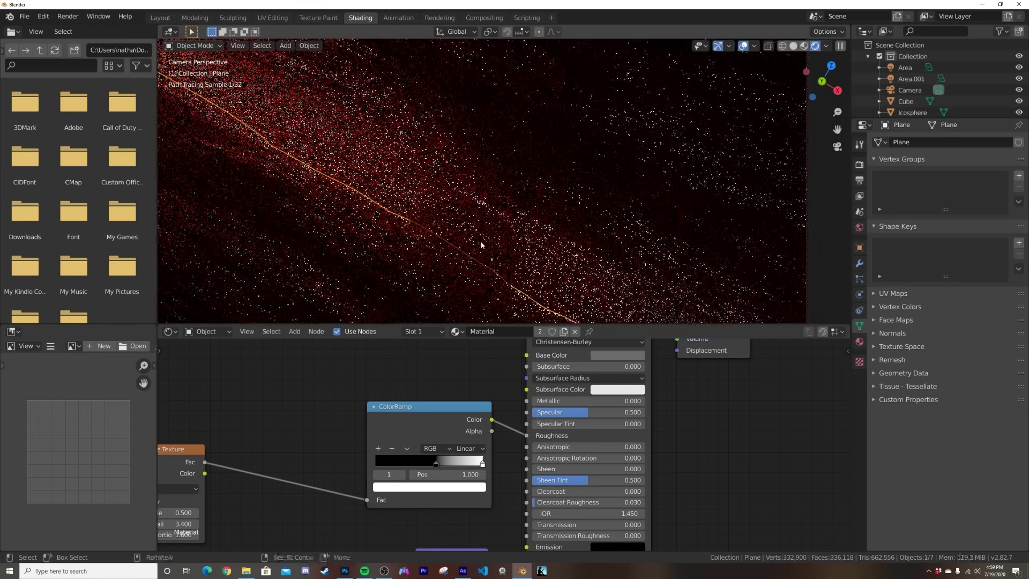
Move the black stop of the glass sphere's roughness ColorRamp to about 0.357.
left_click(564, 221)
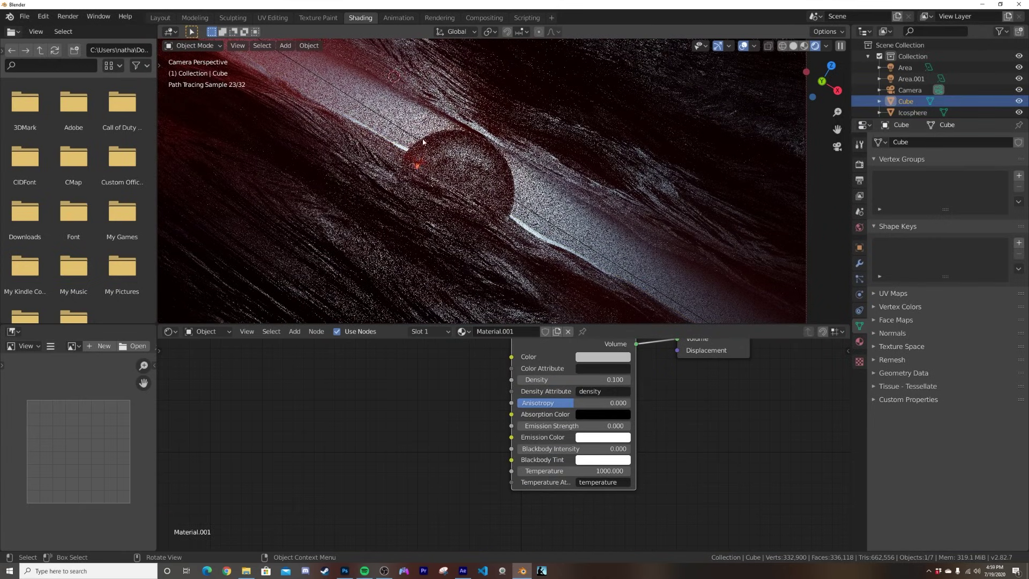
left_click(429, 166)
left_click_drag(359, 472, 368, 472)
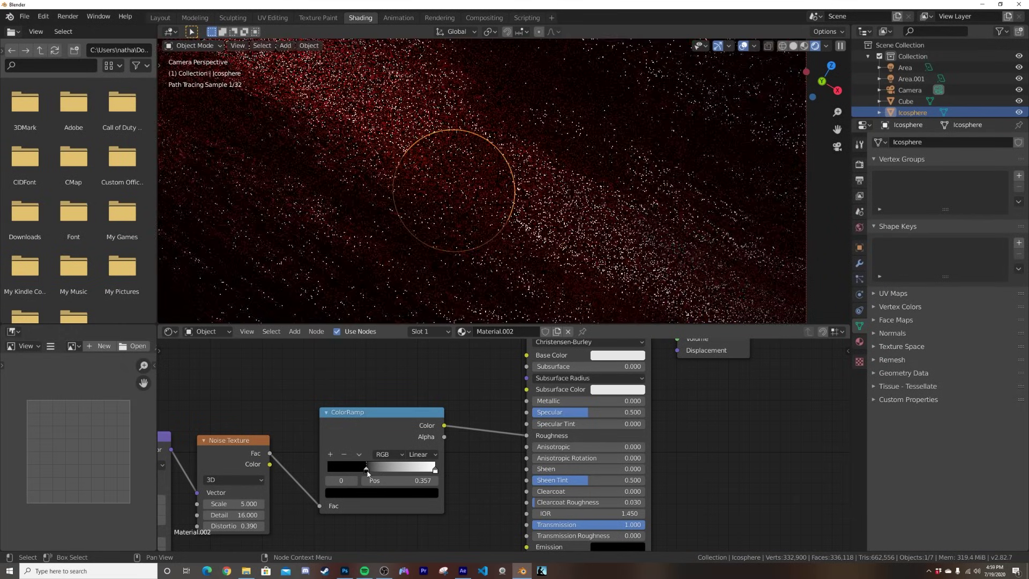
Set the Density of the cube's Principled Volume to 0.06.
left_click(509, 256)
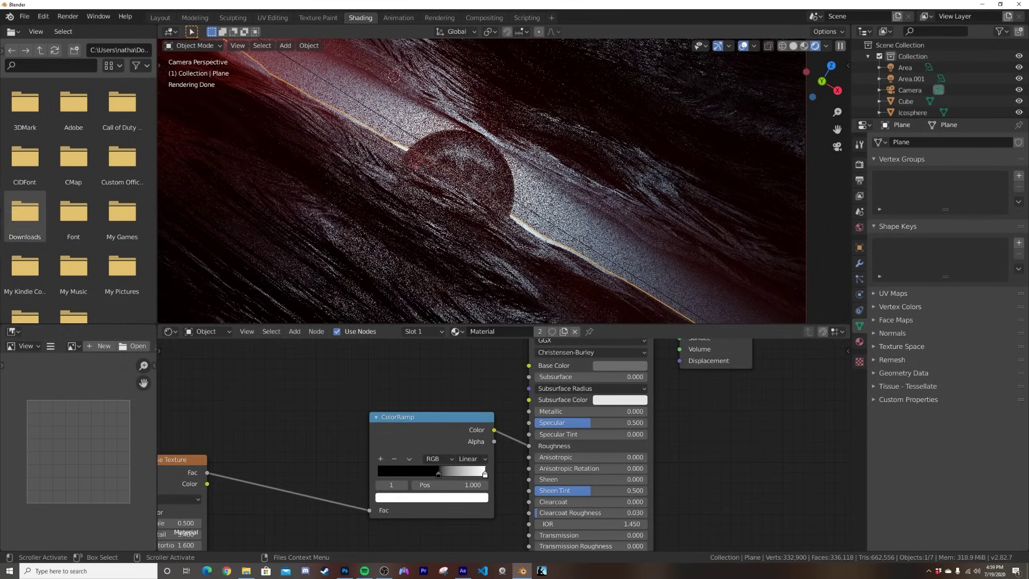
left_click(535, 276)
scroll(471, 414, "down", 1)
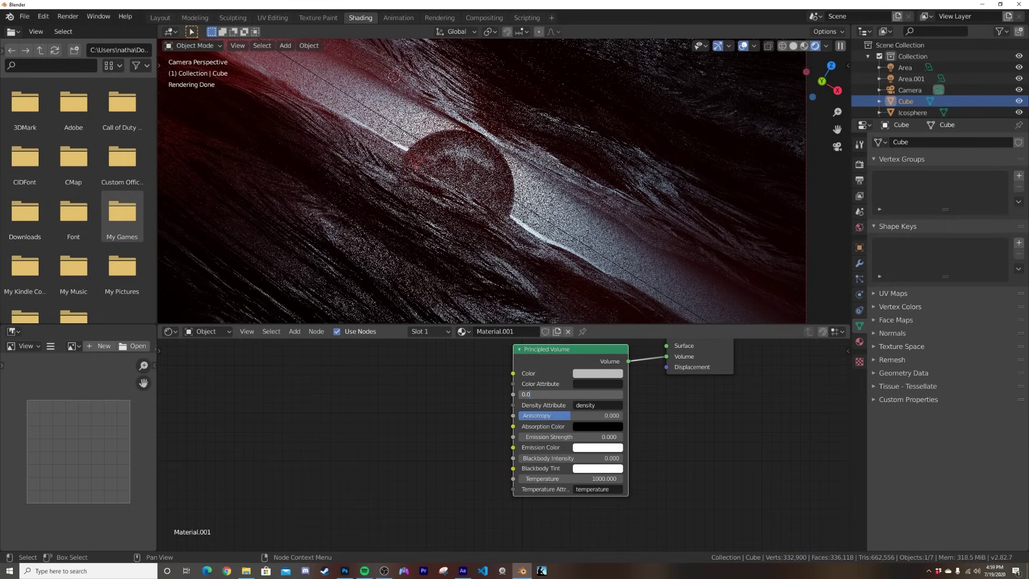
type("6")
key("Return")
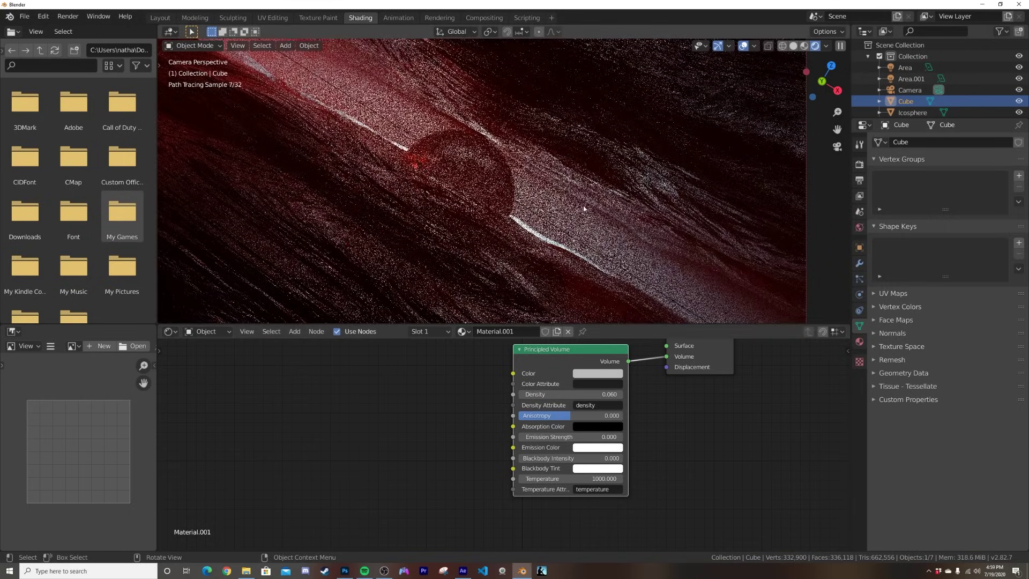
In the Layout workspace, set the power of the red-orange area light to 5000 W.
left_click(163, 18)
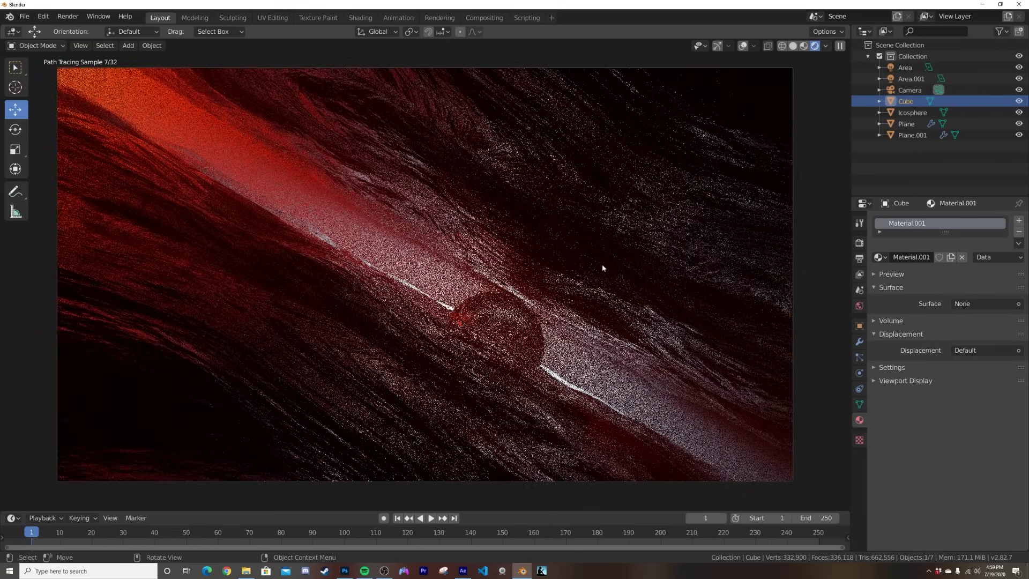
left_click(907, 68)
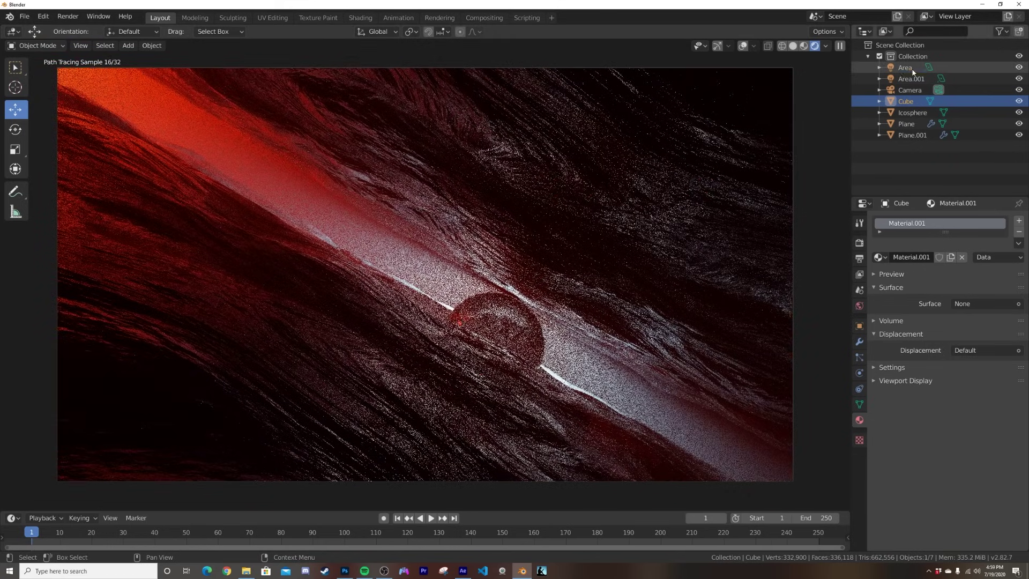
left_click(913, 79)
left_click(993, 290)
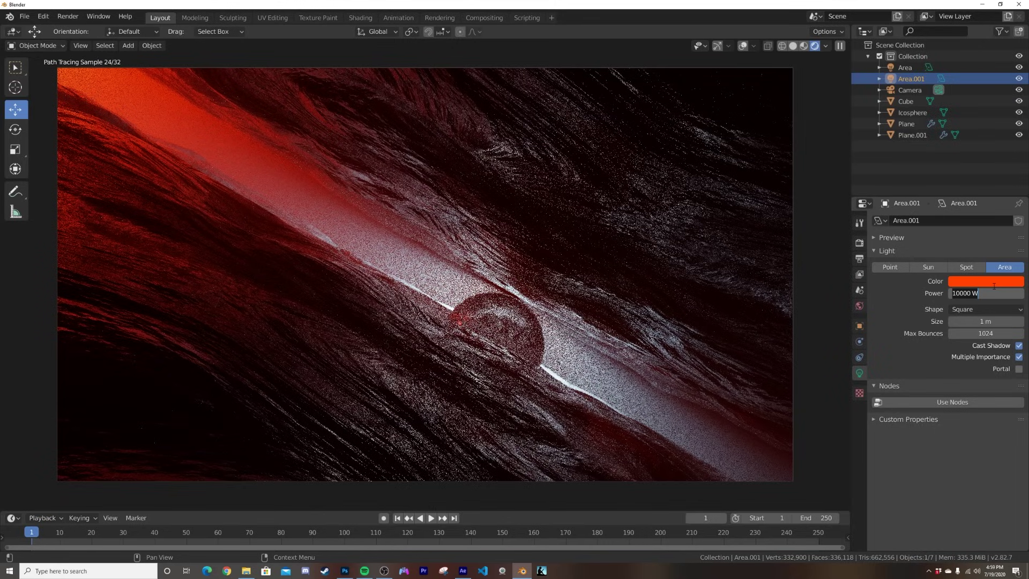
type("5000")
key("Return")
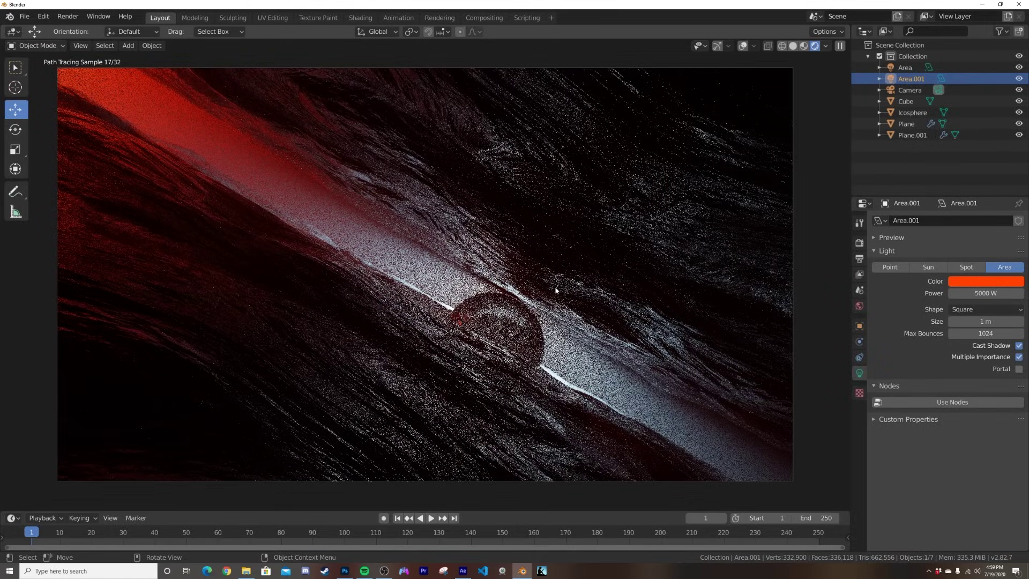
Switch to solid shading and set the Displace modifier strength of the lower terrain plane to 1.000.
key("z")
left_click(611, 298)
left_click(384, 361)
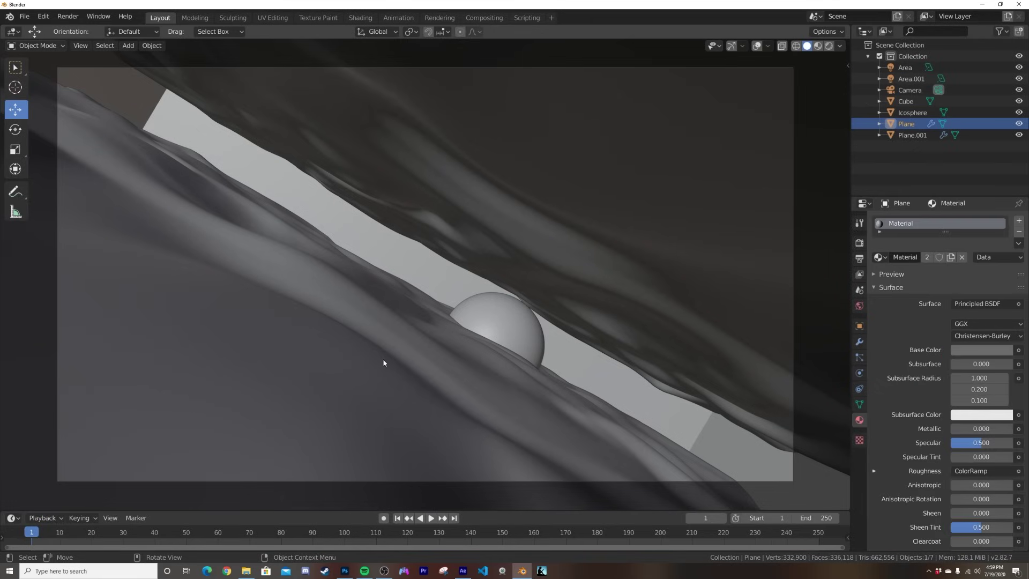
left_click(860, 343)
mouse_move(989, 448)
left_mouse_down()
mouse_move(957, 448)
mouse_move(1008, 448)
left_mouse_up()
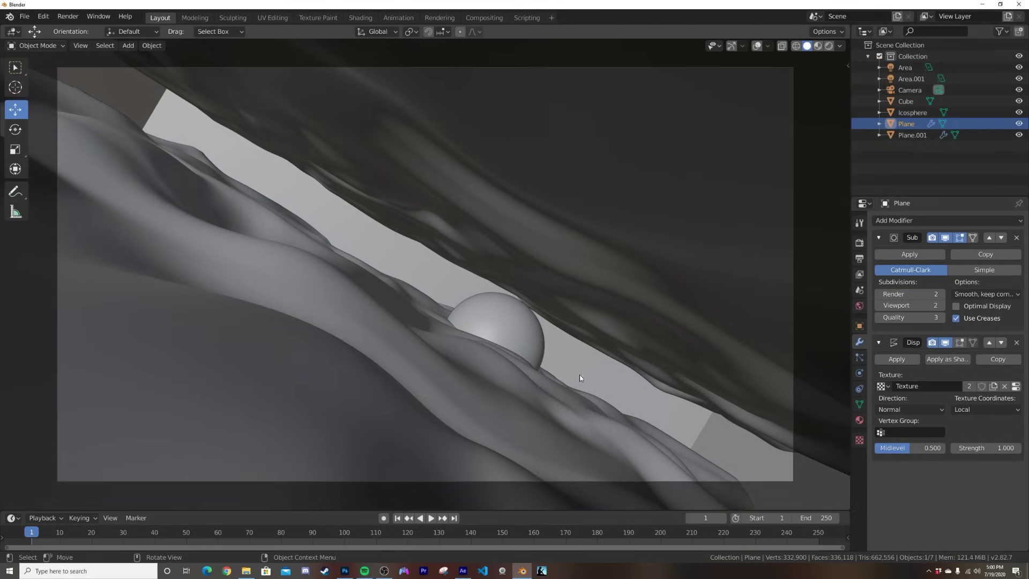
Set the Distorted Noise size of the plane's displacement texture to 4.00 and preview the render.
left_click(1016, 387)
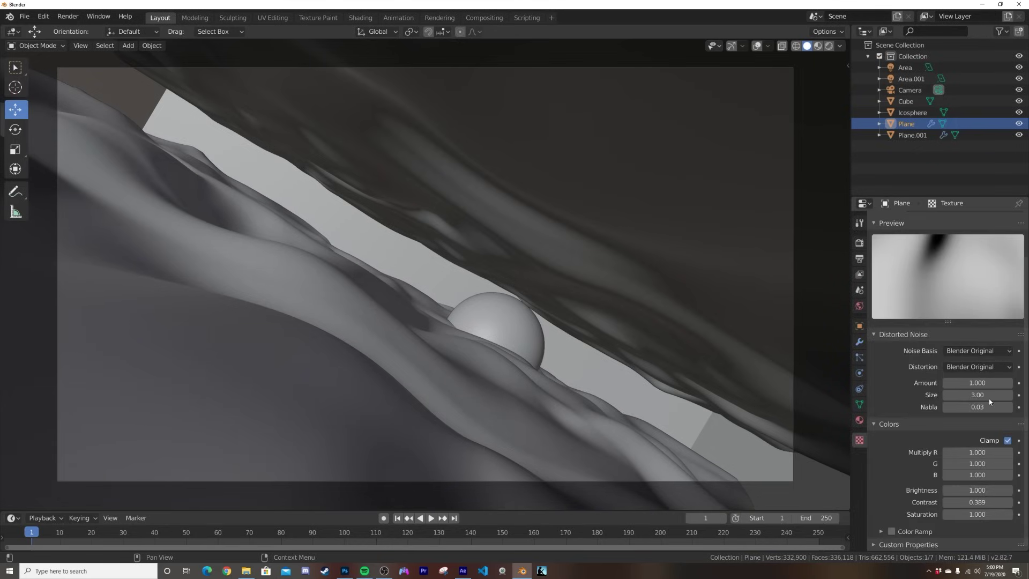
type("4")
key("Return")
key("z")
left_click(702, 350)
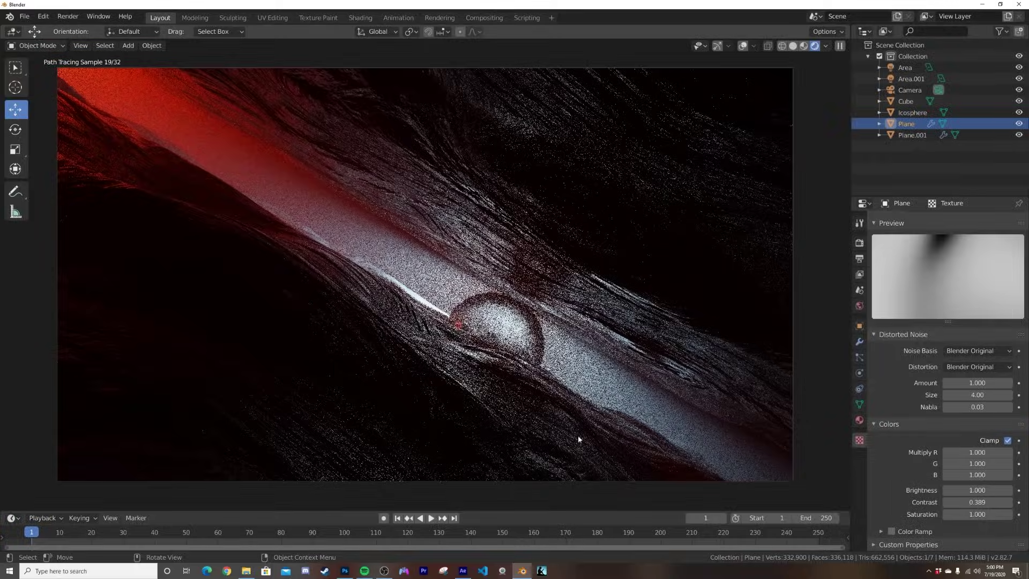
Set the lower terrain plane's Z rotation to -20.5° in solid shading and preview the full frame rendered.
key("z")
left_click(676, 290)
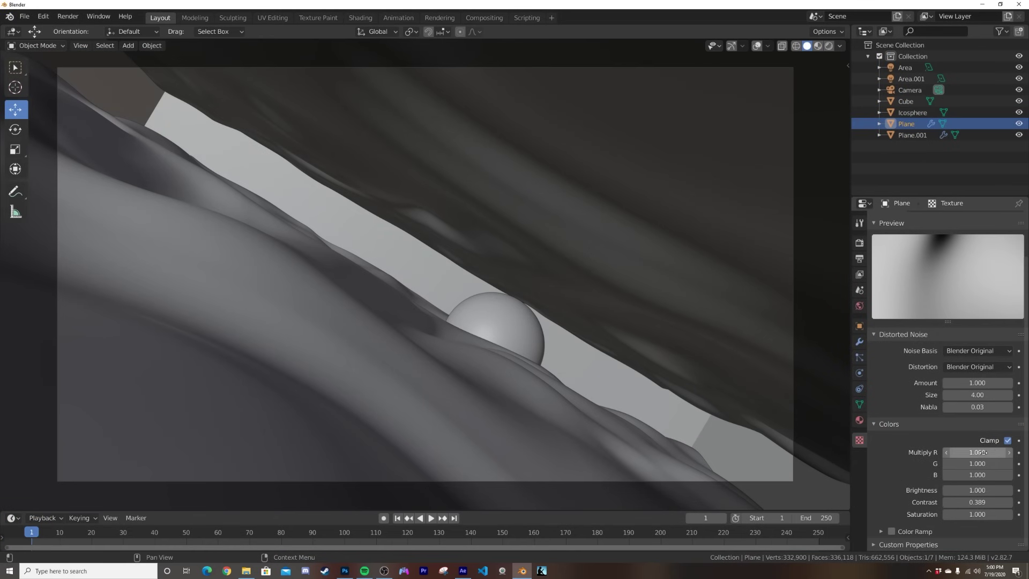
left_click(859, 326)
mouse_move(971, 312)
left_mouse_down()
mouse_move(954, 313)
mouse_move(975, 314)
left_mouse_up()
key("z")
left_click(657, 373)
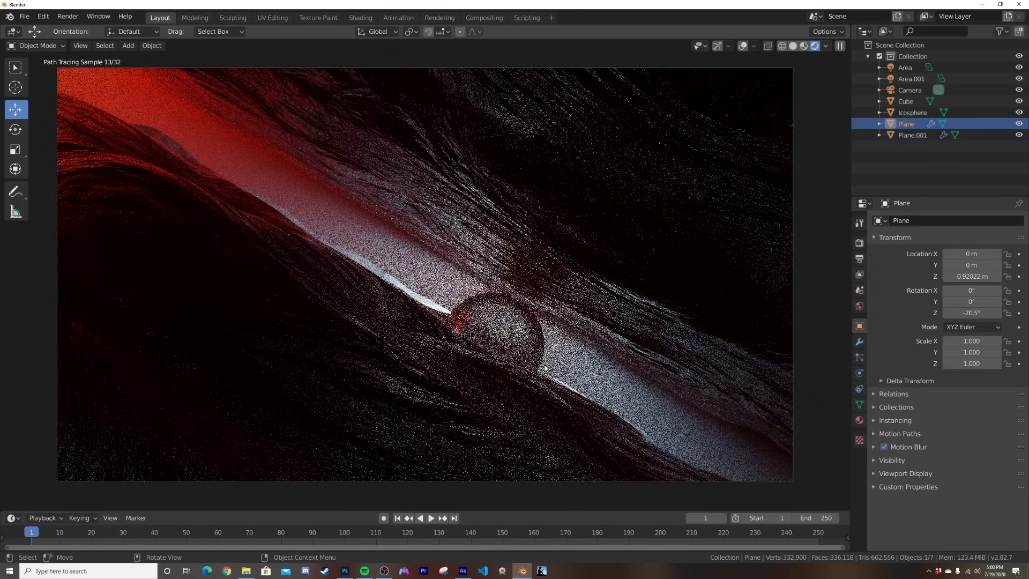
scroll(461, 352, "down", 1)
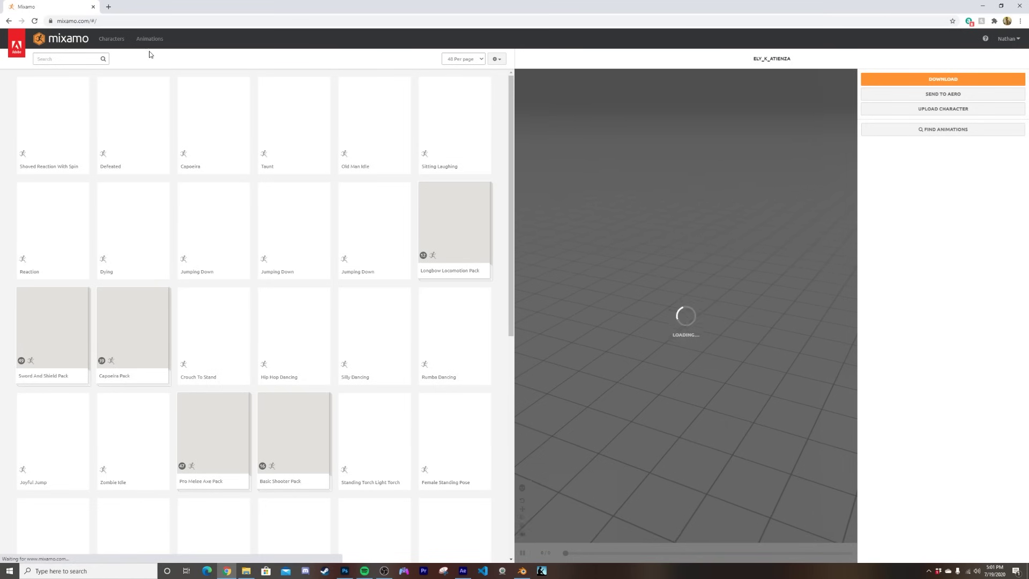
On the Mixamo website, look at the characters and search the animations for "walk".
left_click(104, 21)
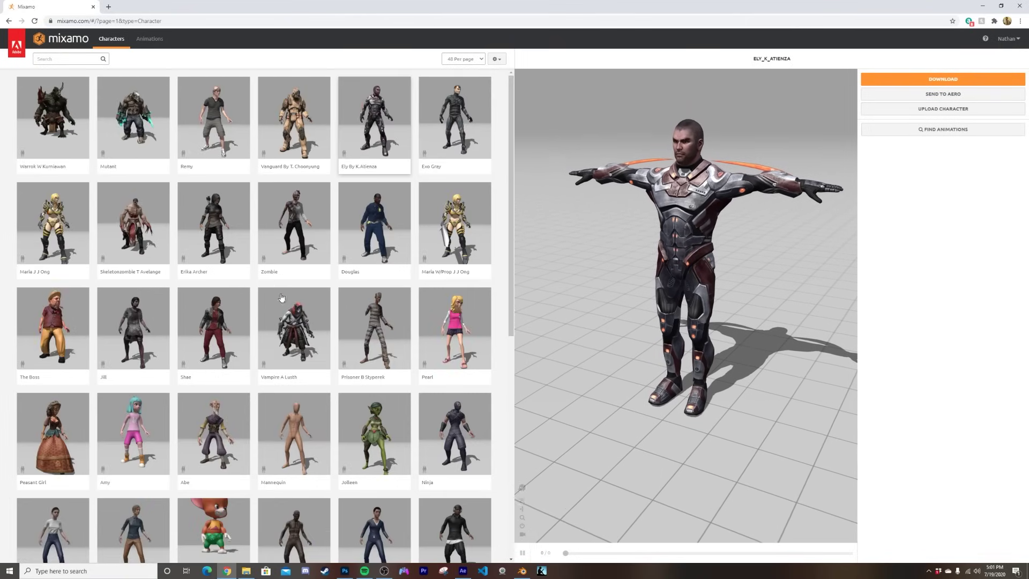
left_click(143, 41)
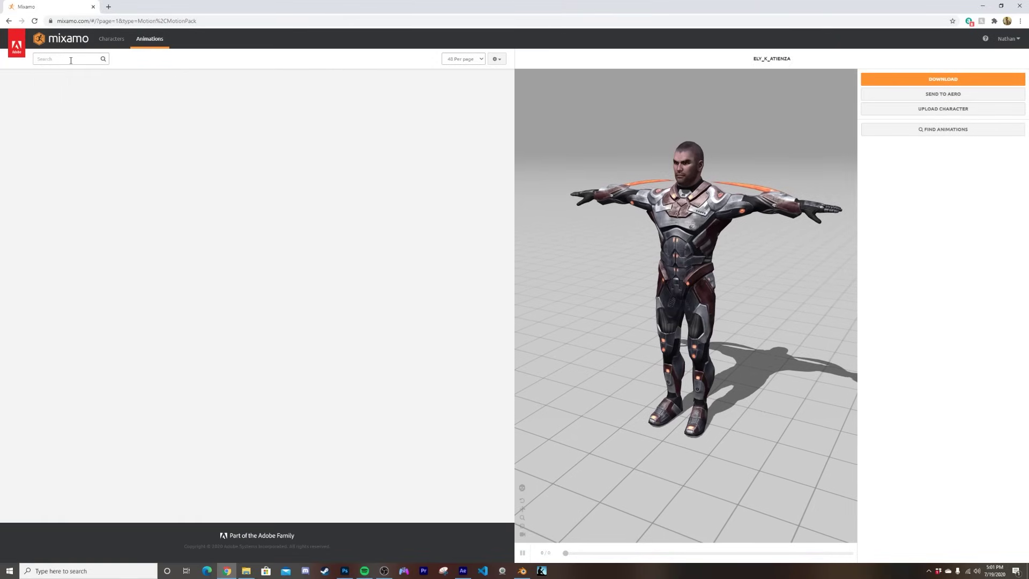
left_click(71, 60)
type("w")
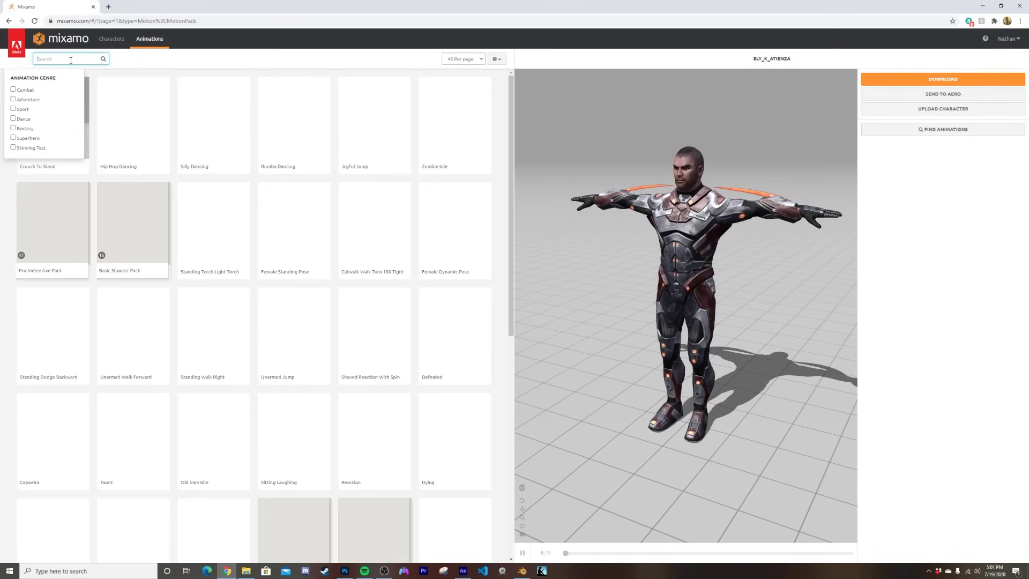
type("alk")
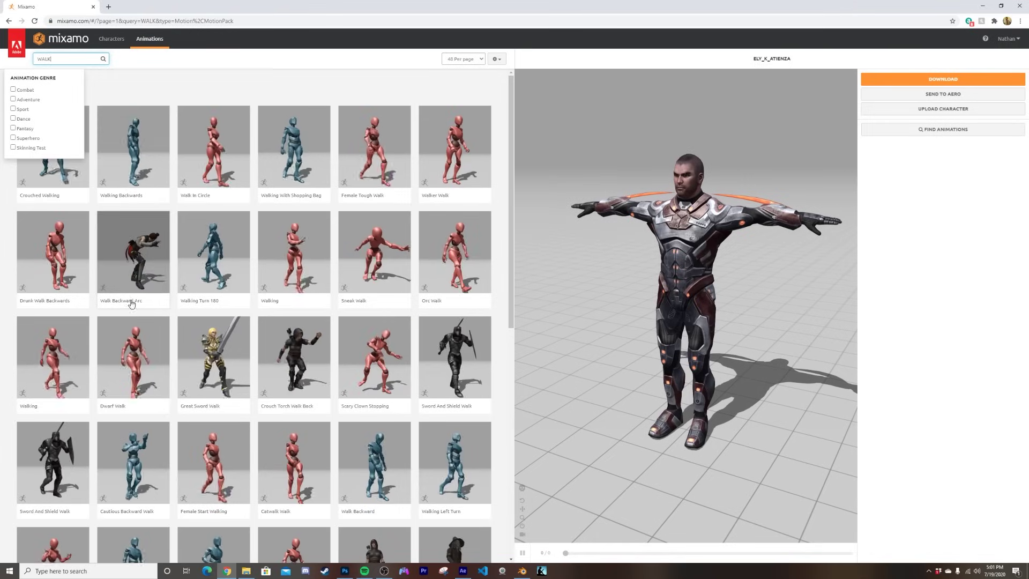
Apply the Walking With Shopping Bag animation to the armored character, pause it, and download it as FBX with skin.
left_click(298, 145)
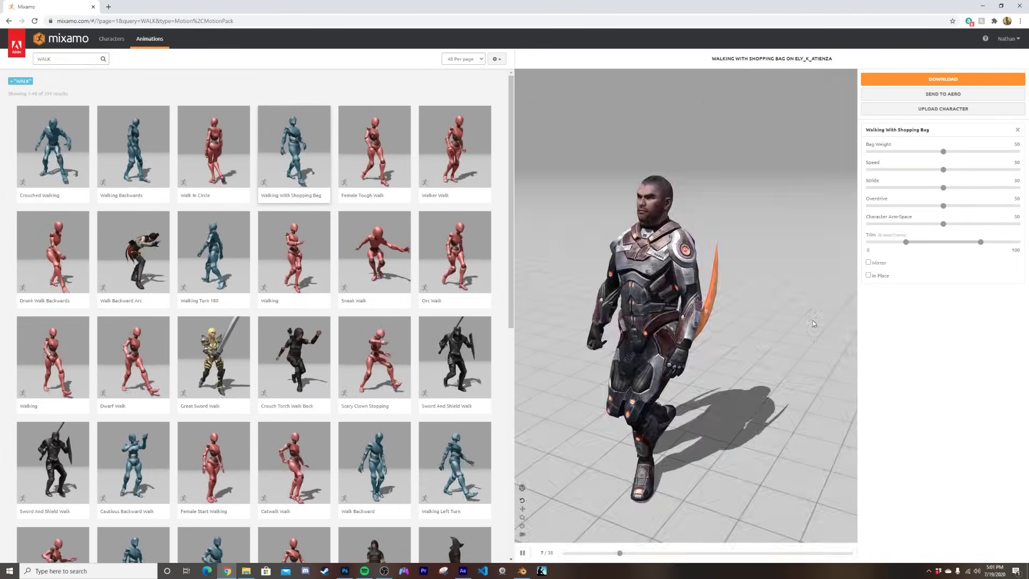
left_click(524, 553)
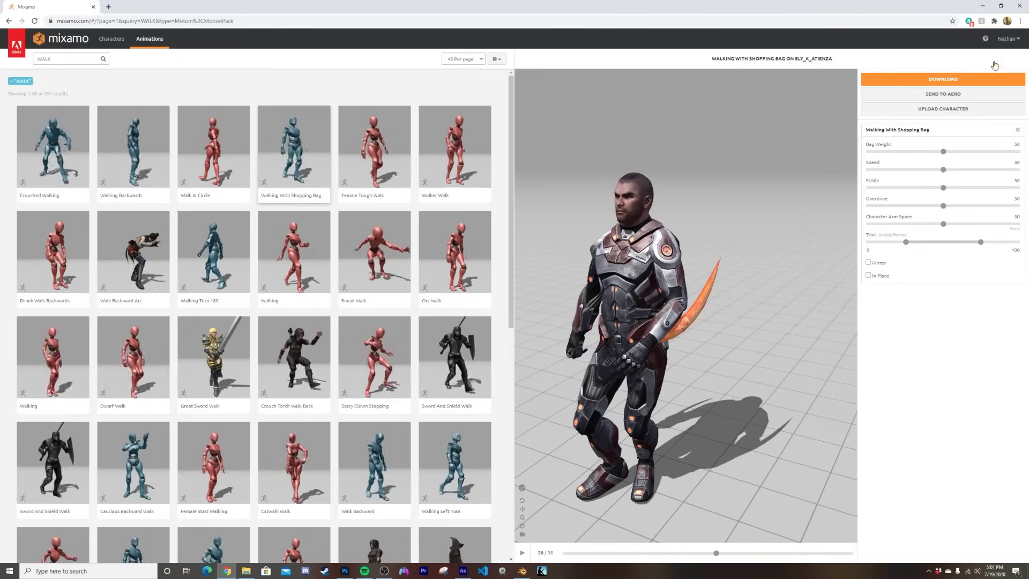
left_click(943, 79)
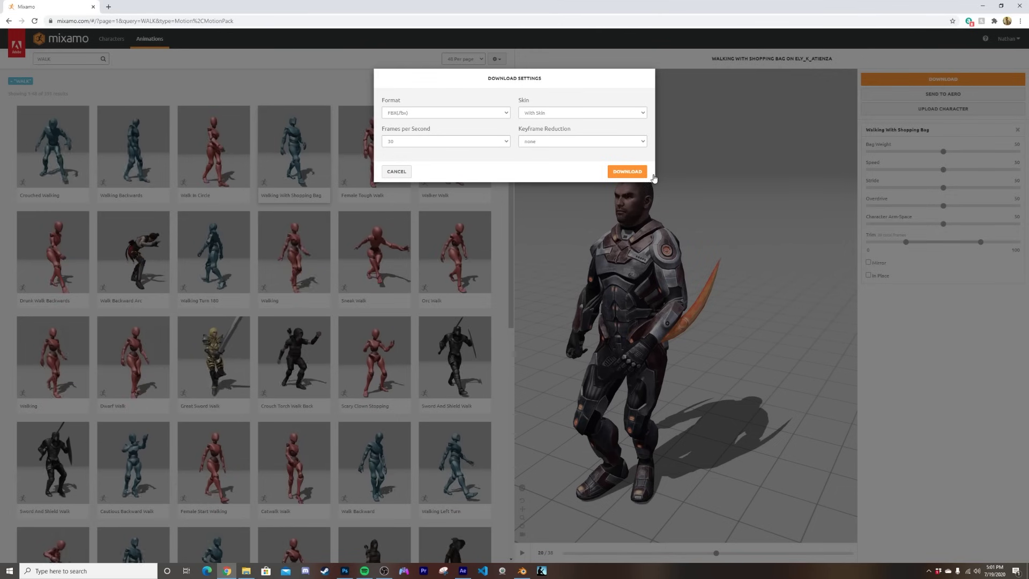
left_click(633, 172)
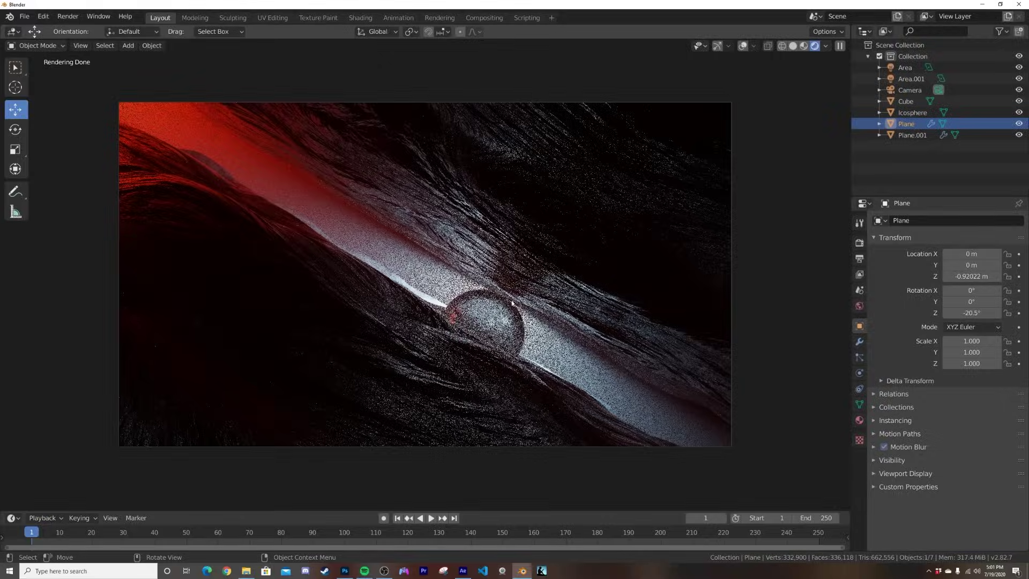
Back in Blender, switch the viewport to solid shading and import the downloaded character as FBX.
key("z")
left_click(586, 297)
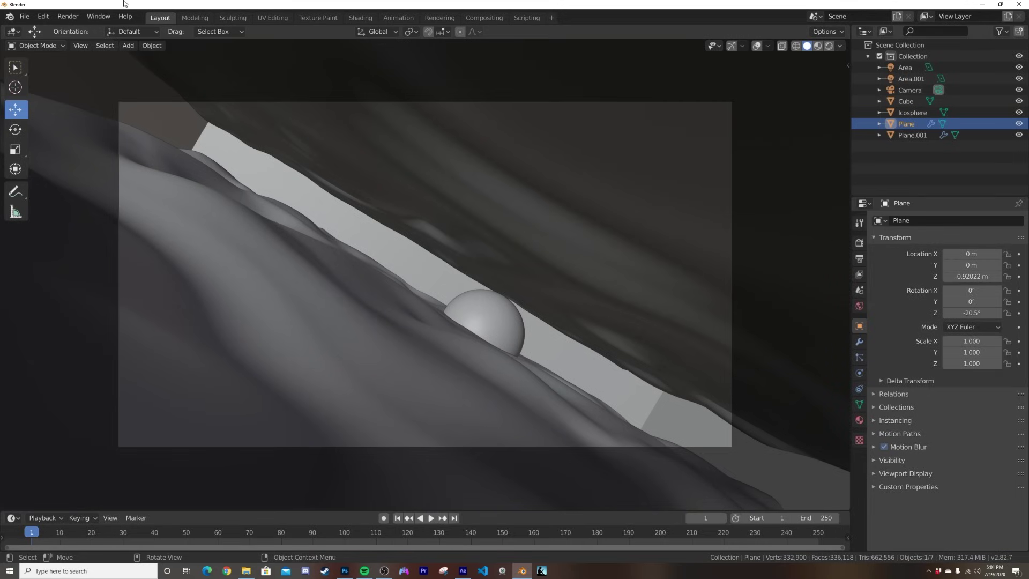
left_click(25, 16)
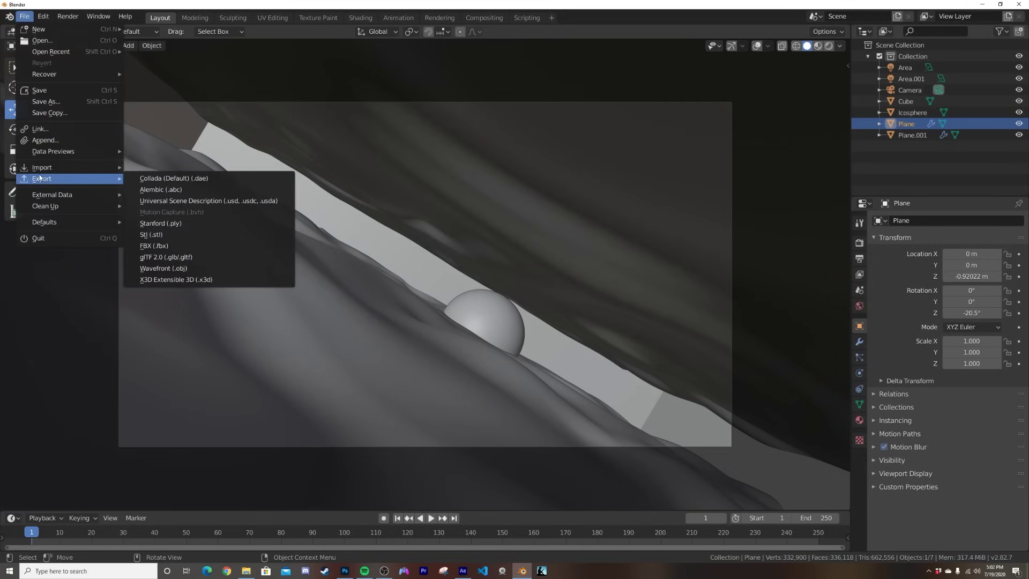
mouse_move(43, 167)
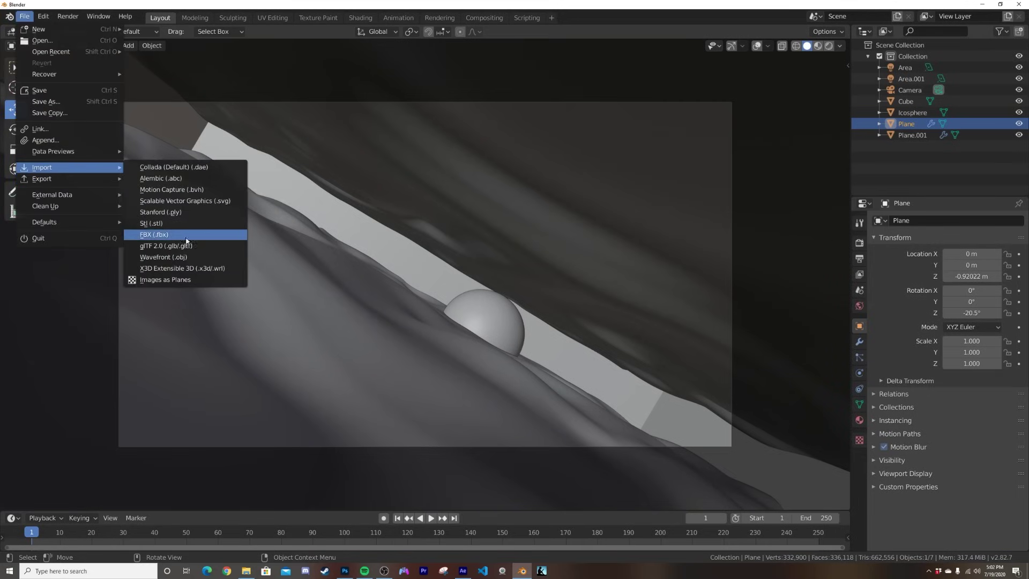
key("Escape")
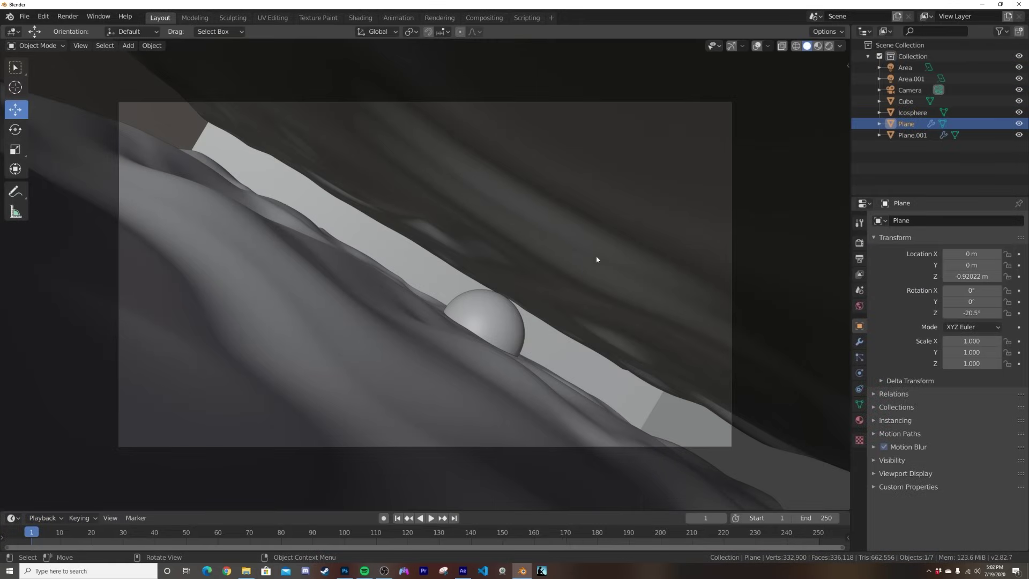
Show the viewport gizmos and move the imported character's armature about 1.44 m down and 1.98 m along negative X.
left_click(731, 46)
left_click_drag(464, 216, 422, 287)
left_click_drag(434, 343, 339, 289)
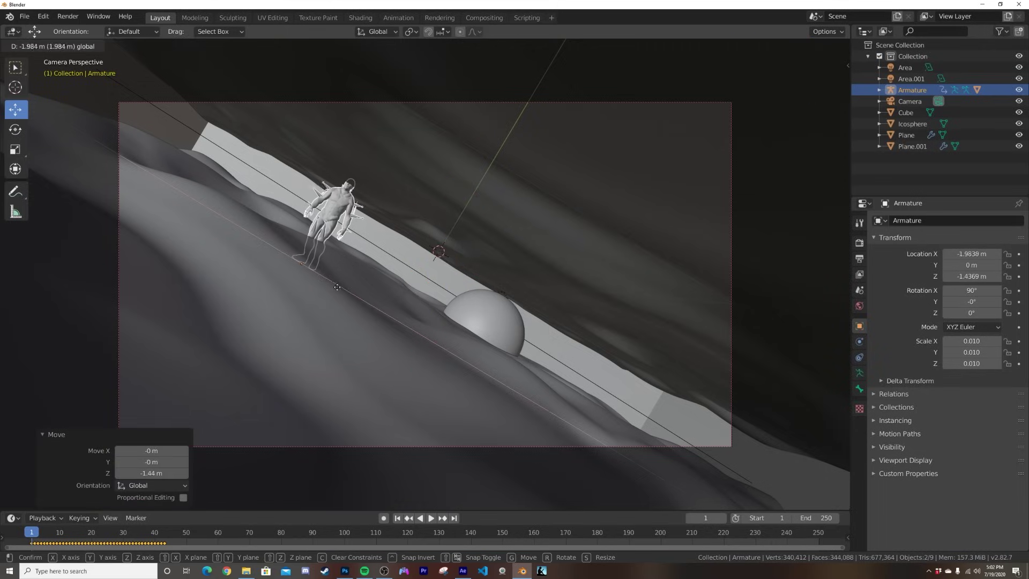
left_click(335, 271)
left_click(329, 203)
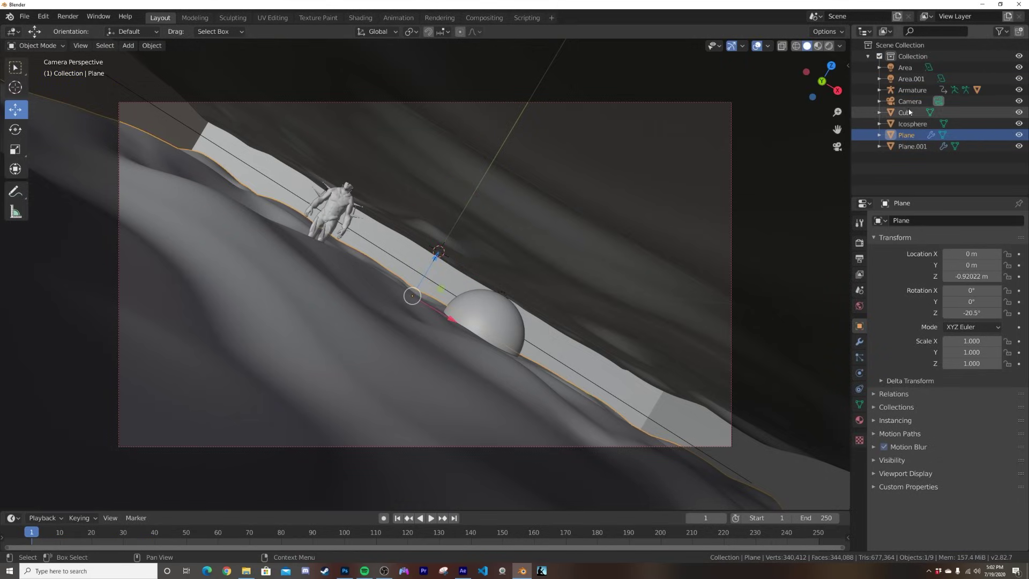
Select the armature and move it to X -1.3115 m and Z -0.91814 m, onto the lower rock's ridge.
left_click(912, 90)
left_click_drag(330, 284, 364, 308)
left_click_drag(359, 245, 373, 221)
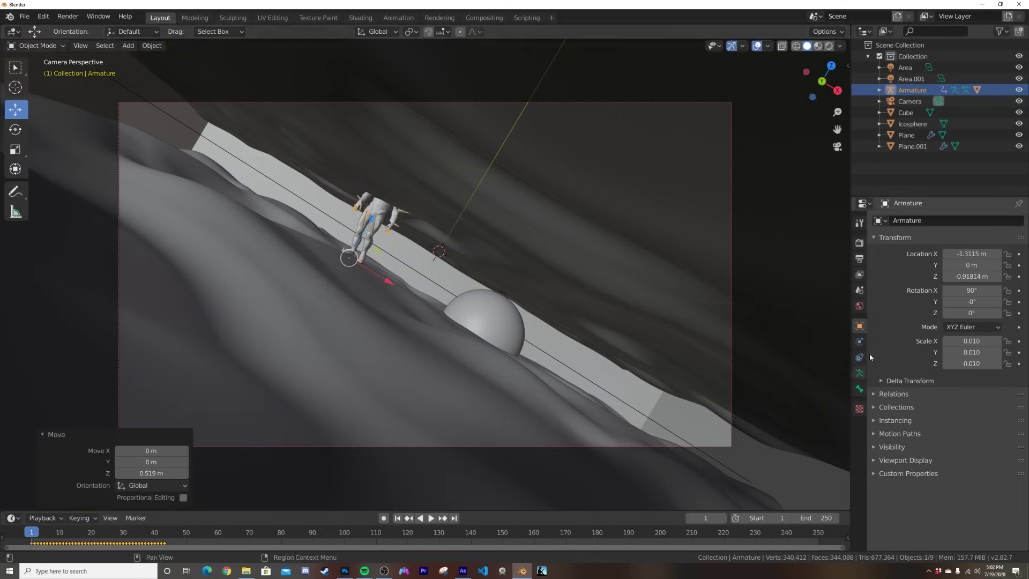
Rotate the character's armature to -210° around Z and scale it down by a factor of 0.345.
left_click_drag(971, 312, 900, 312)
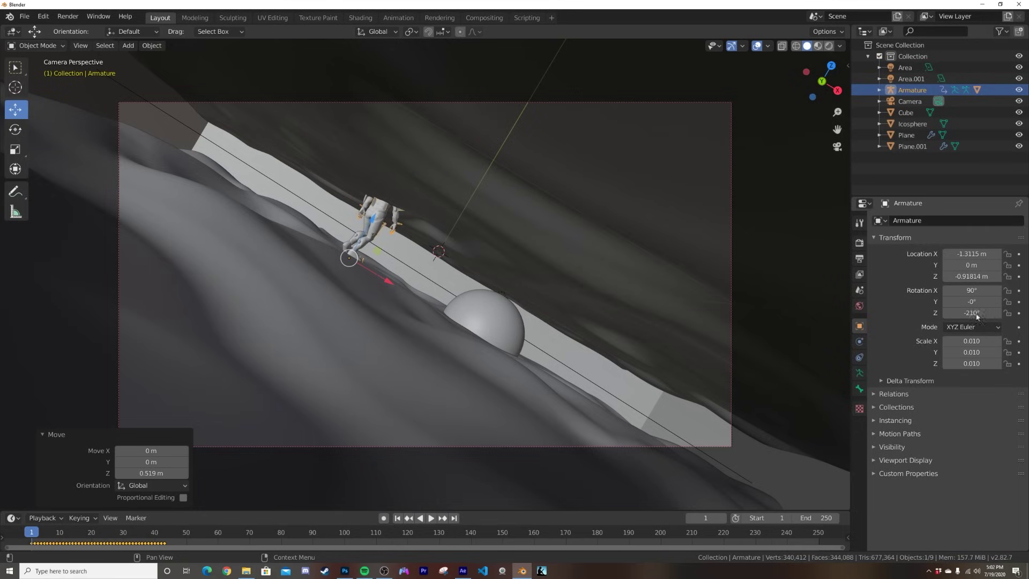
key("s")
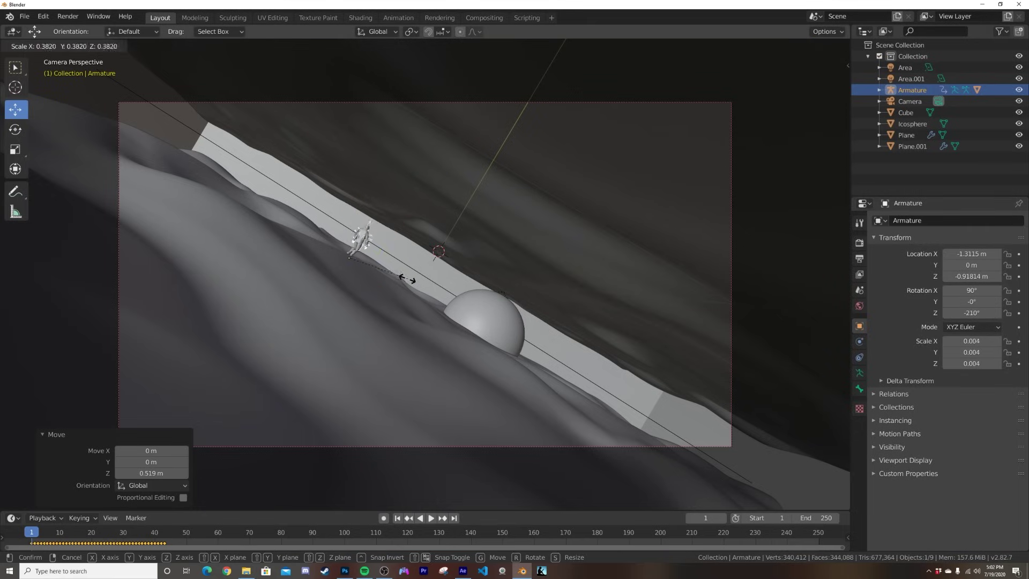
left_click(403, 280)
Switch the viewport to rendered shading and hide the gizmos and overlays.
key("z")
left_click(556, 284)
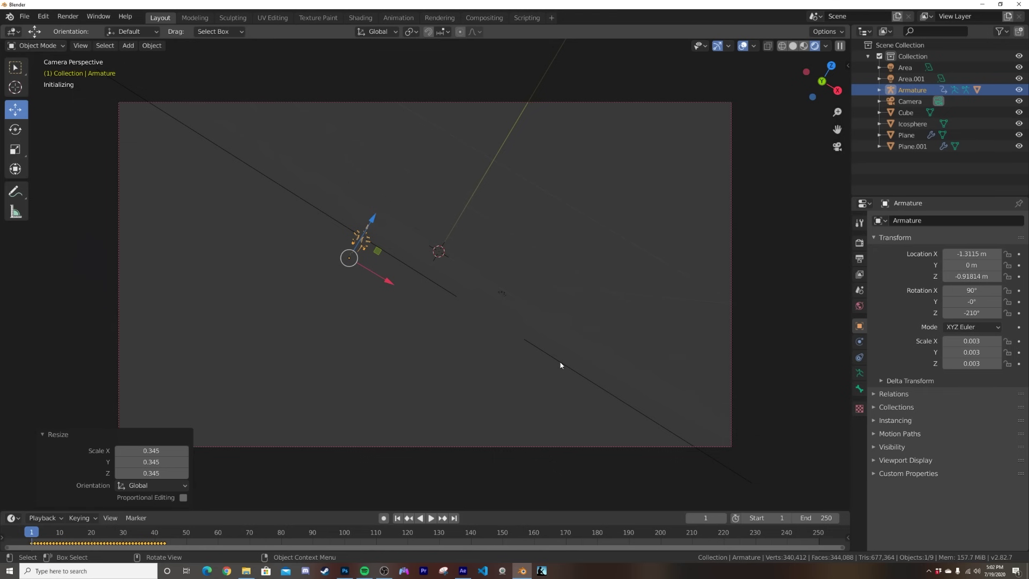
left_click(718, 46)
left_click(743, 46)
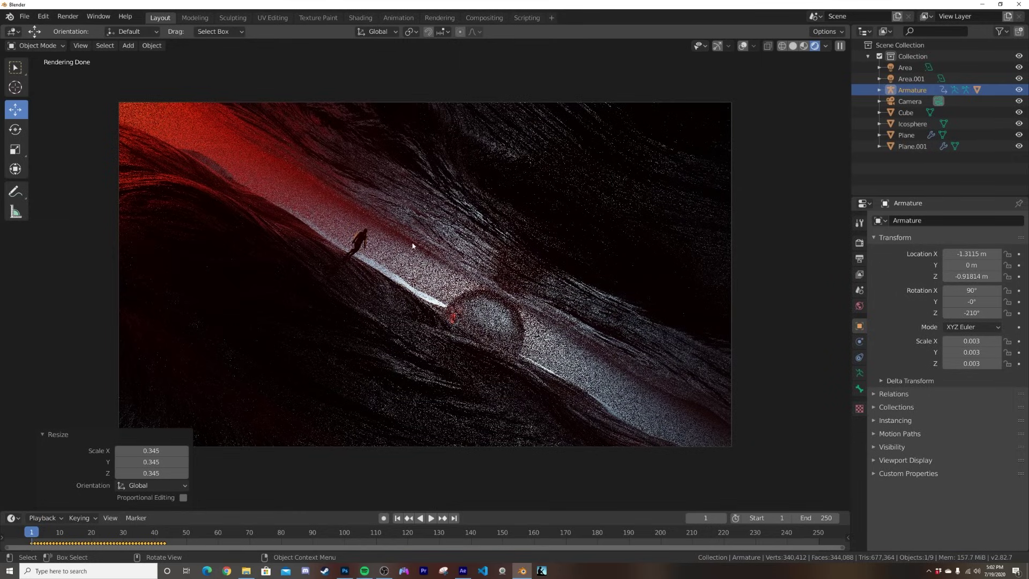
In solid shading, move the camera 0.735 m forward along its local Z axis, and shift it 0.246 m in X and -0.166 m in Z.
left_click(481, 307)
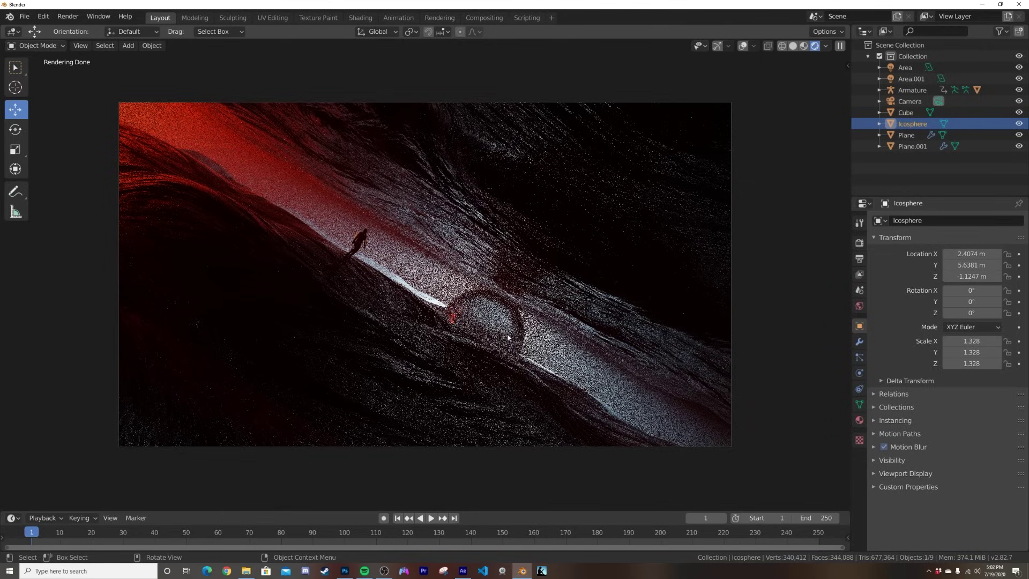
key("z")
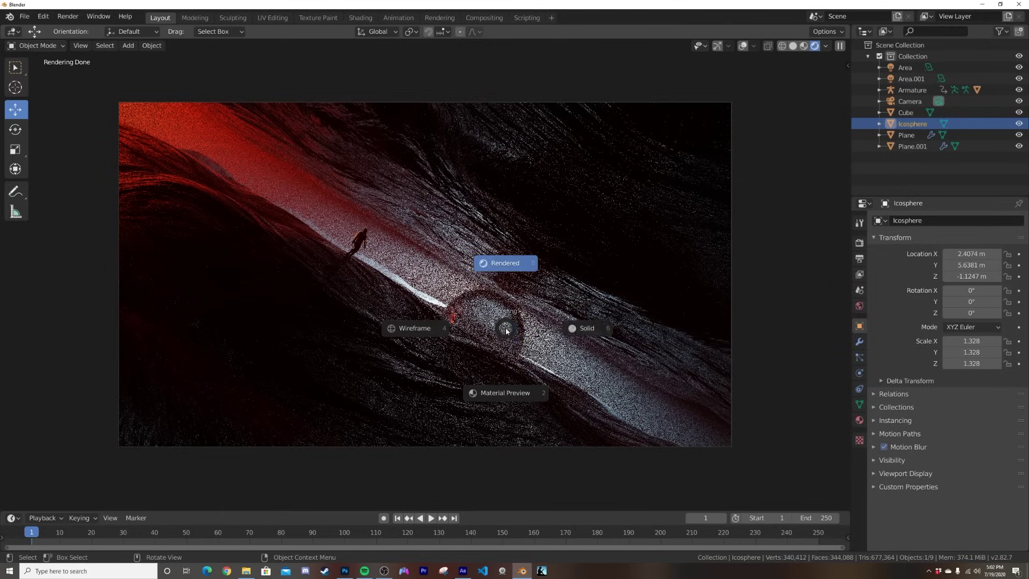
left_click(574, 327)
left_click(569, 446)
key("g")
key("z")
key("z")
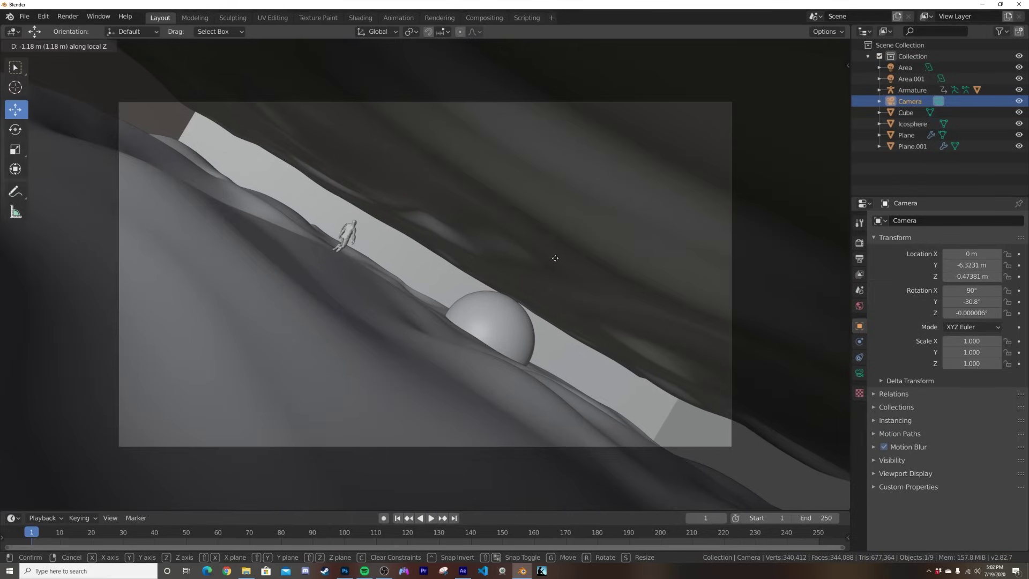
left_click(555, 267)
key("g")
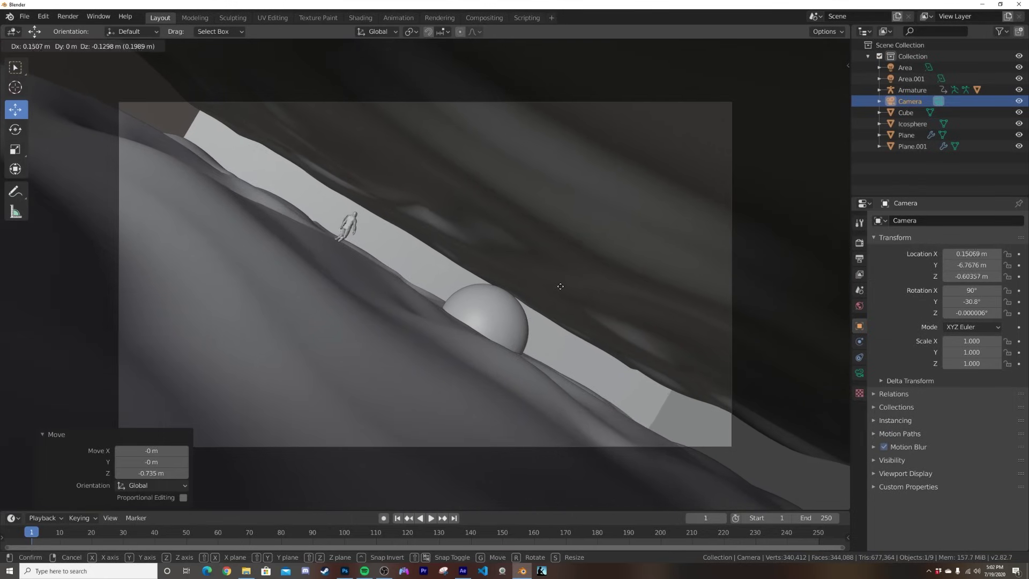
left_click(563, 294)
Check the new camera framing in rendered shading and return the viewport to solid shading.
key("z")
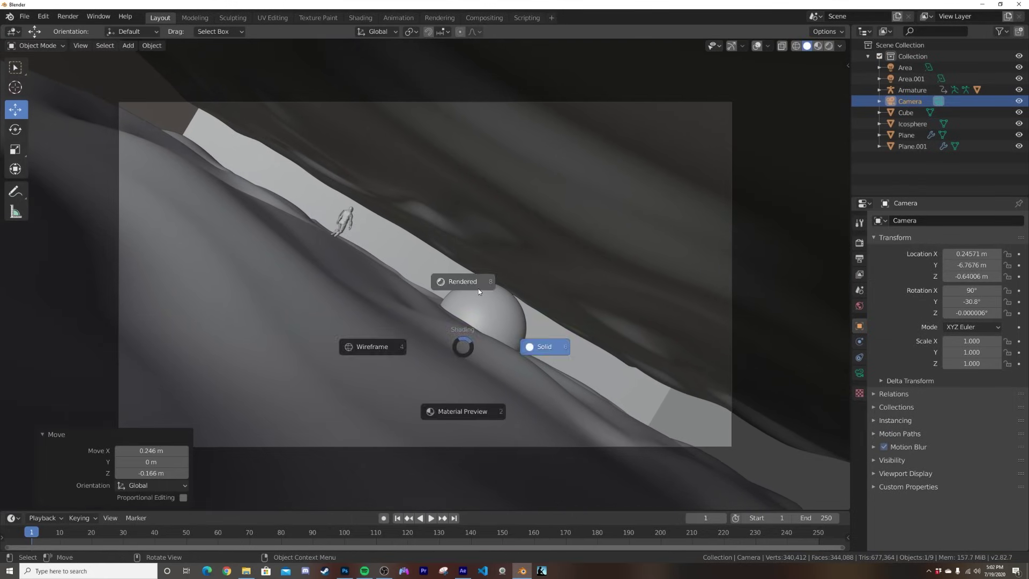
left_click(669, 330)
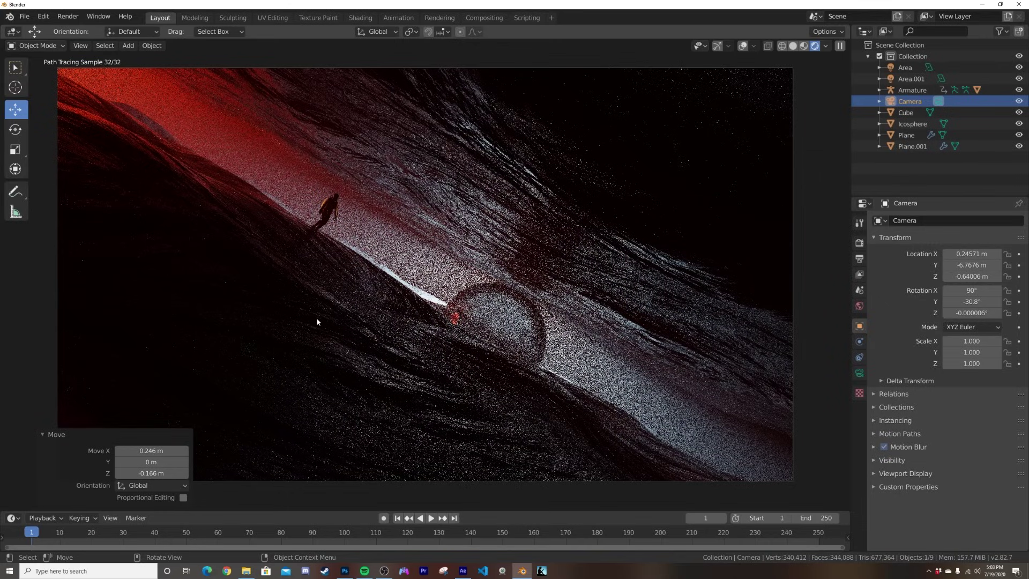
key("z")
left_click(403, 320)
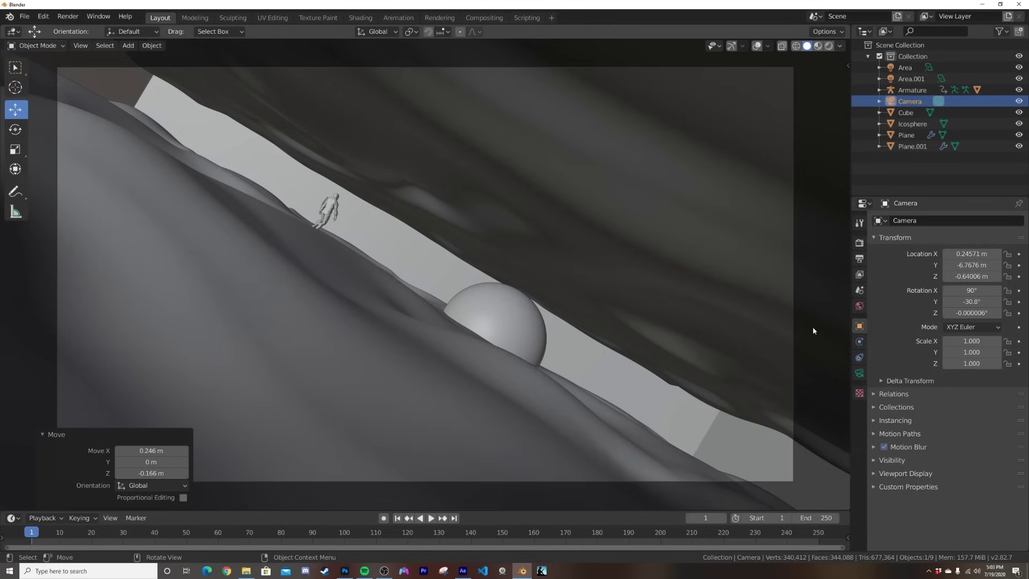
Set the Cycles render samples to 800 and render the image.
left_click(859, 259)
left_click(859, 242)
left_click(979, 281)
type("800")
key("Return")
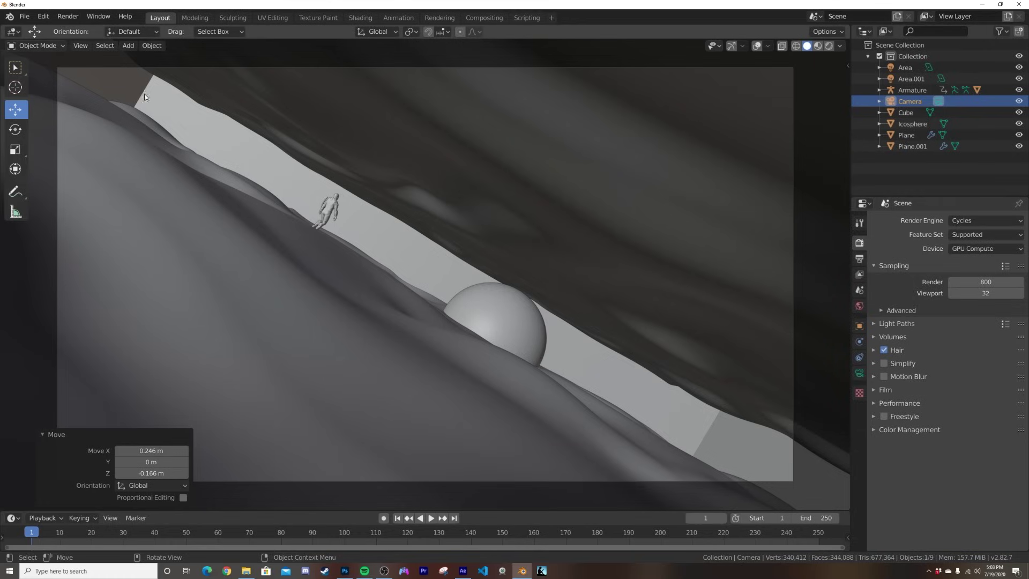
left_click(68, 16)
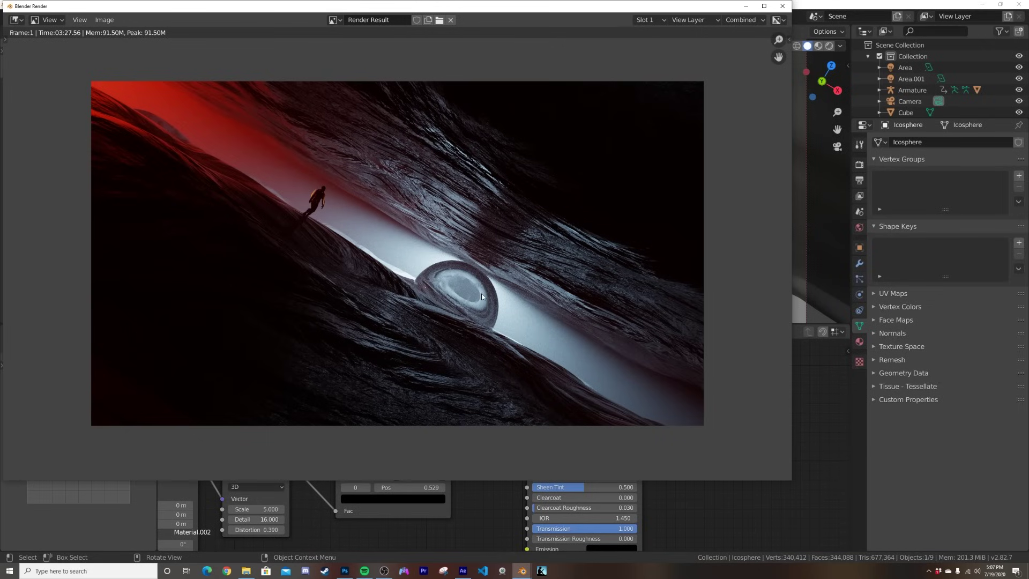
Examine the rendered image up close around the glass sphere and the walking figure.
scroll(481, 292, "up", 5)
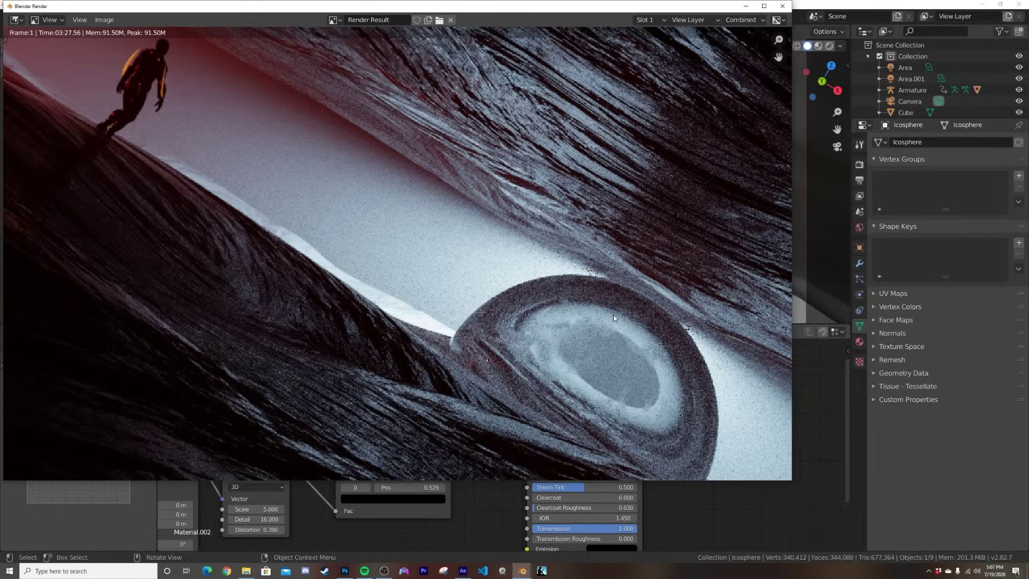
scroll(614, 318, "down", 7)
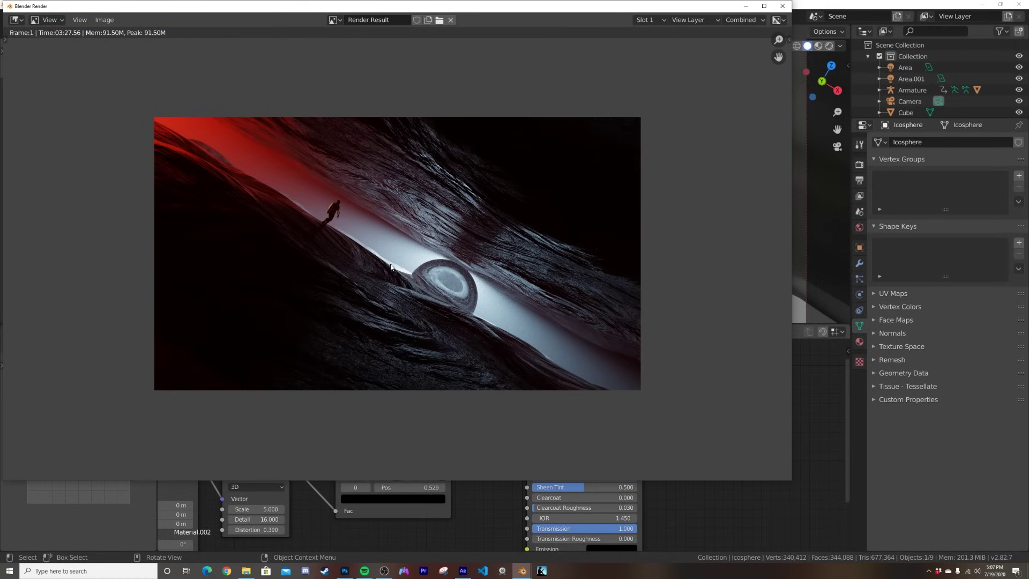
scroll(376, 246, "up", 2)
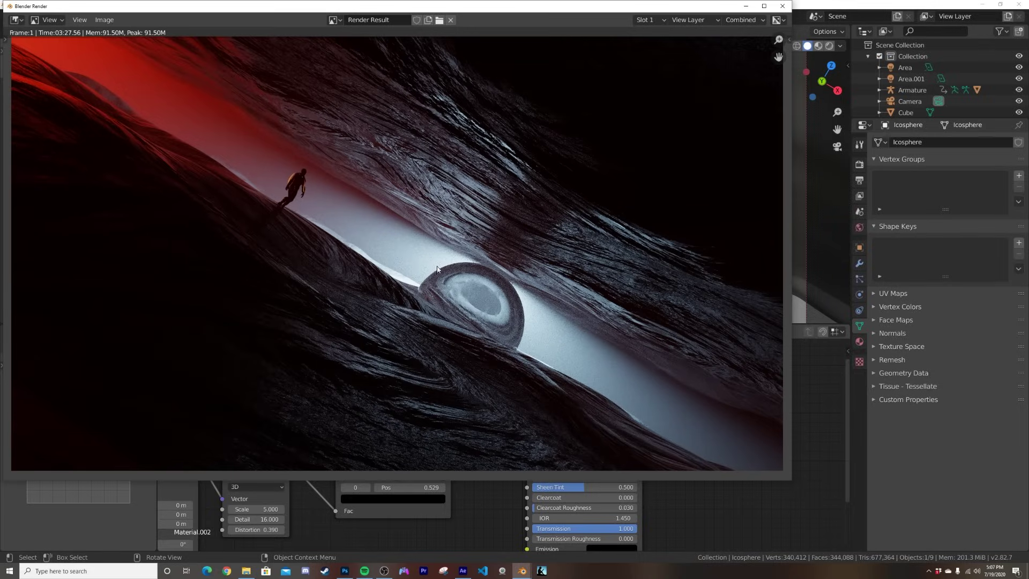
scroll(396, 268, "down", 2)
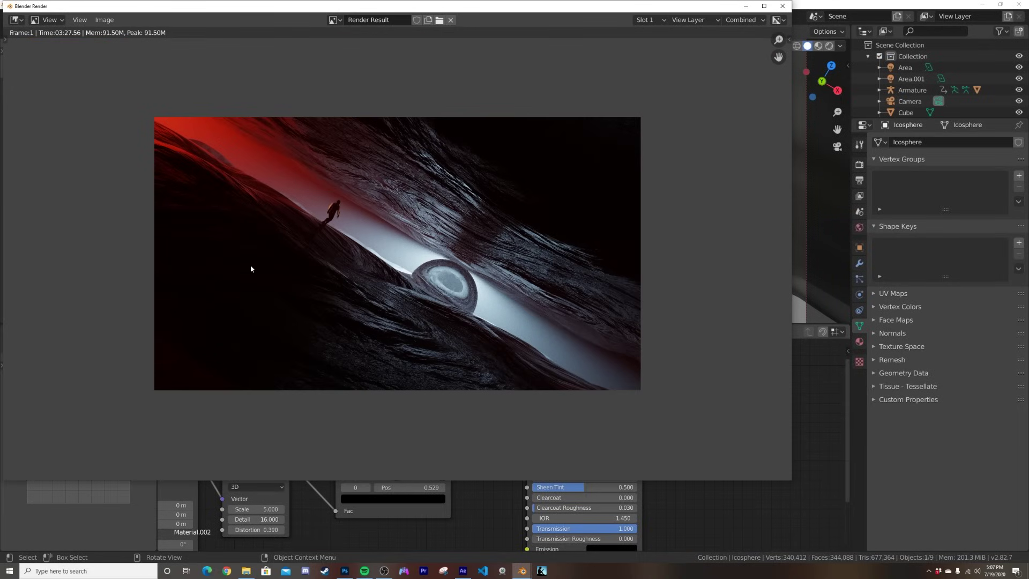